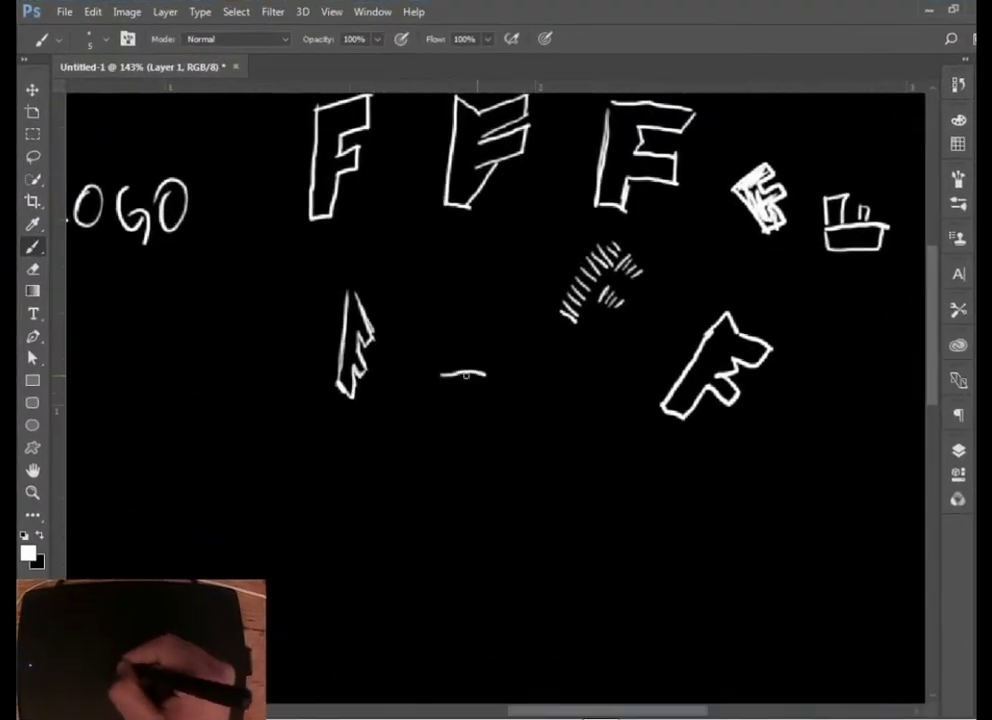
{"action": "left_click_drag", "start_coordinate": [514, 434], "coordinate": [519, 508]}
{"action": "left_click_drag", "start_coordinate": [538, 443], "coordinate": [540, 517]}
{"action": "left_click_drag", "start_coordinate": [568, 460], "coordinate": [569, 445]}
{"action": "left_click_drag", "start_coordinate": [568, 474], "coordinate": [569, 489]}
{"action": "left_click_drag", "start_coordinate": [653, 484], "coordinate": [654, 515]}
{"action": "left_click_drag", "start_coordinate": [738, 531], "coordinate": [741, 543]}
{"action": "left_click_drag", "start_coordinate": [741, 511], "coordinate": [742, 522]}
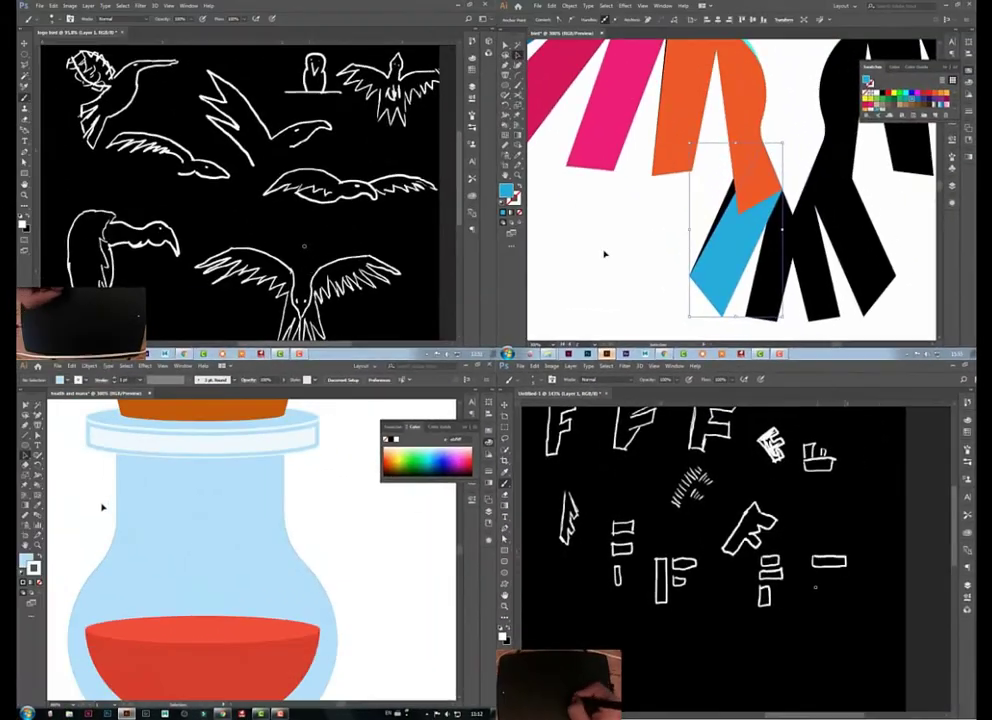
{"action": "left_click", "coordinate": [529, 164]}
{"action": "left_click", "coordinate": [124, 525]}
{"action": "left_click_drag", "start_coordinate": [724, 568], "coordinate": [726, 580]}
{"action": "left_click_drag", "start_coordinate": [92, 70], "coordinate": [392, 333]}
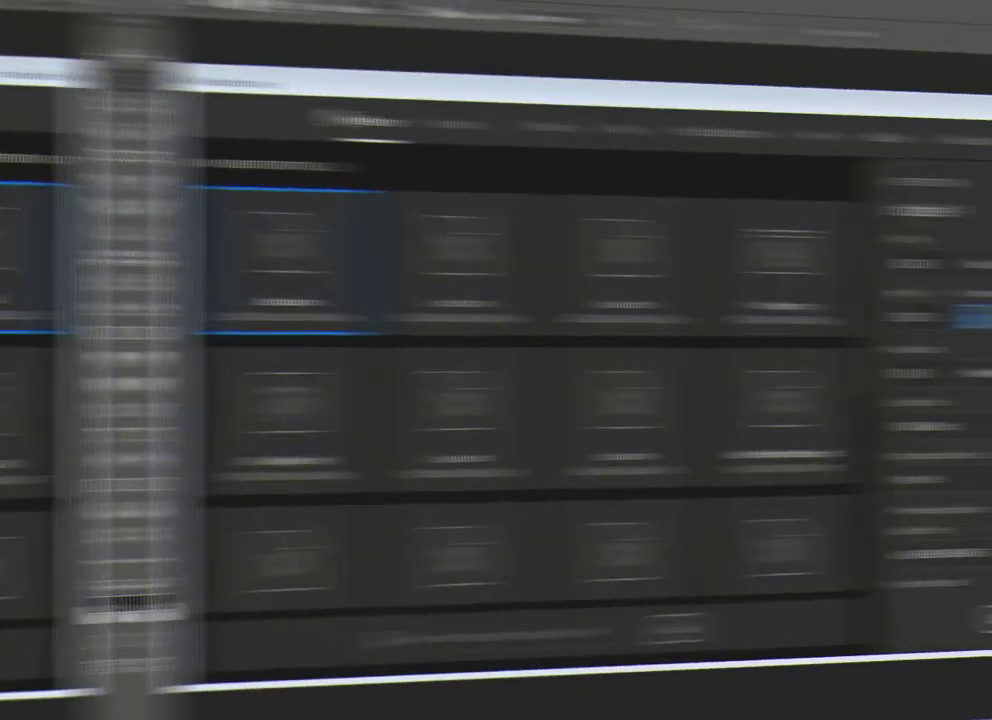
- Create a document named SUN, 2000 x 2000 pixels at 1500 pixels/inch, RGB, white background, with the Working RGB: sRGB IEC61966-2.1 colour profile
{"action": "key", "text": "Caps_Lock"}
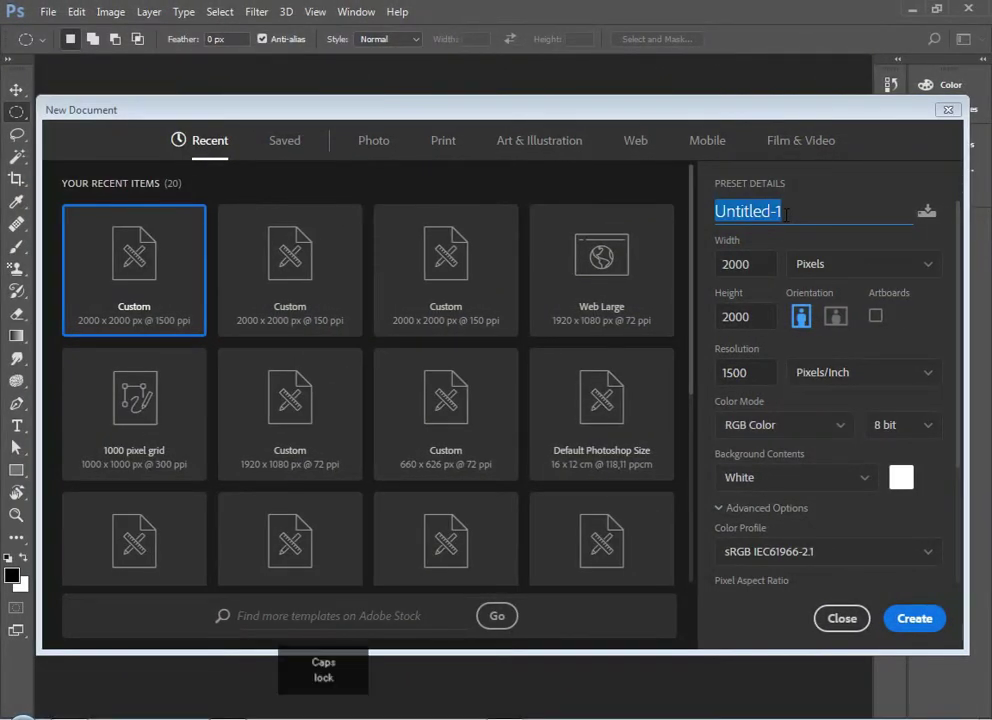
{"action": "type", "text": "SUN"}
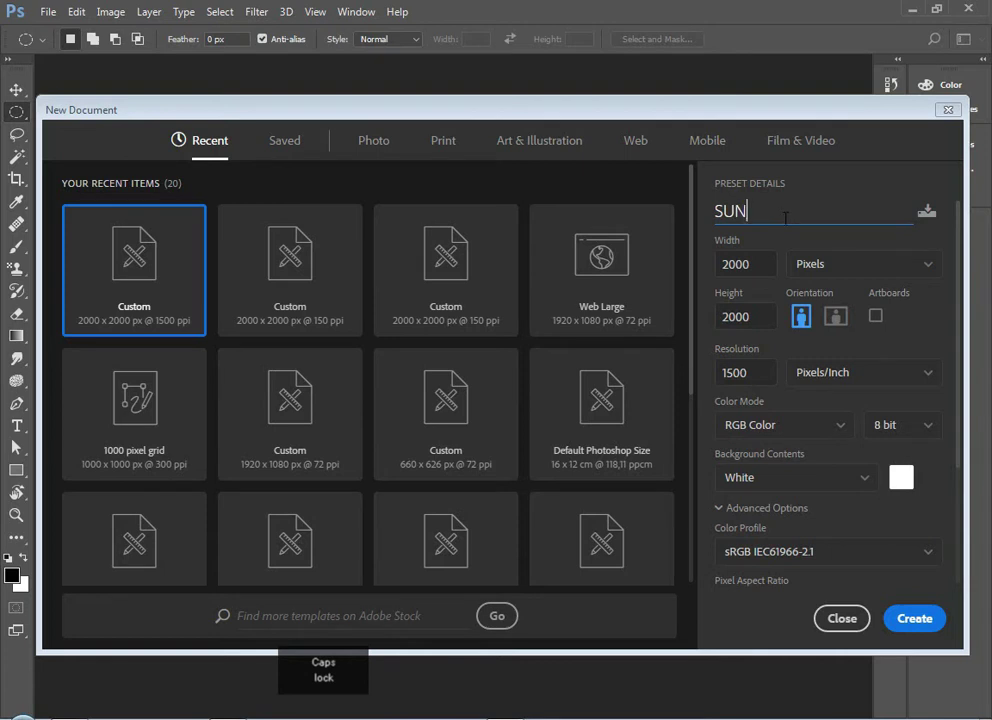
{"action": "key", "text": "Tab"}
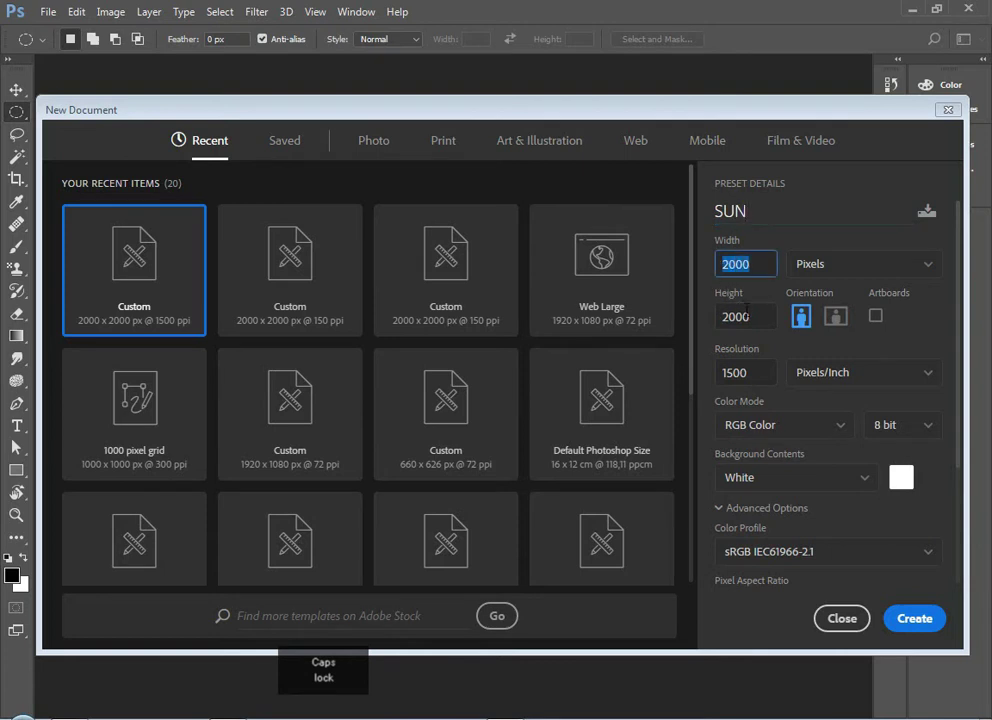
{"action": "key", "text": "Tab"}
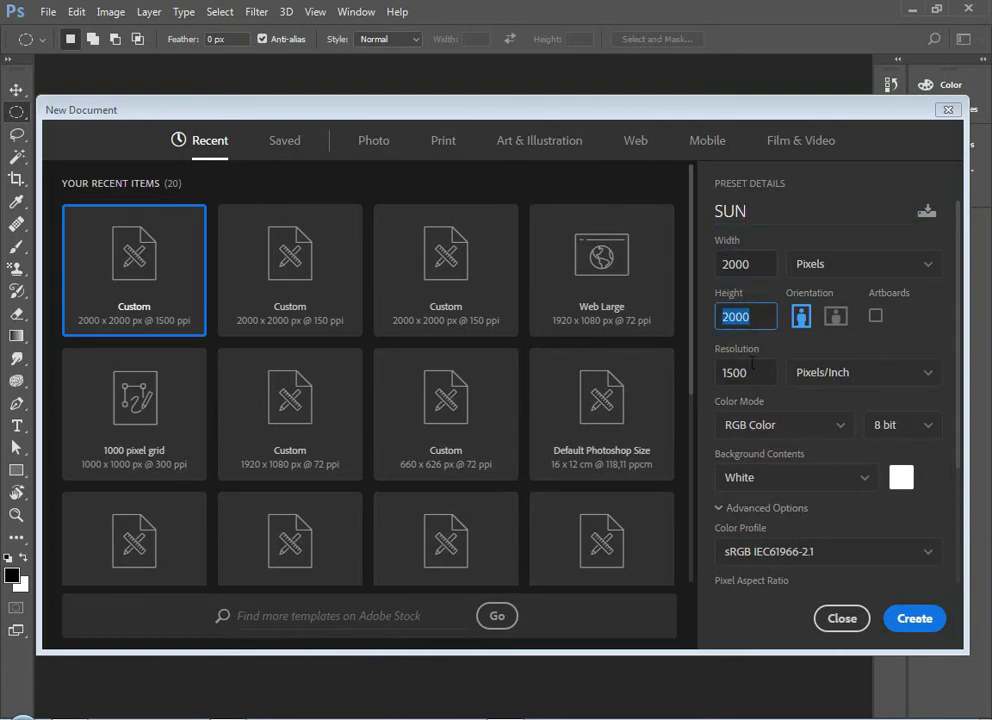
{"action": "key", "text": "Tab"}
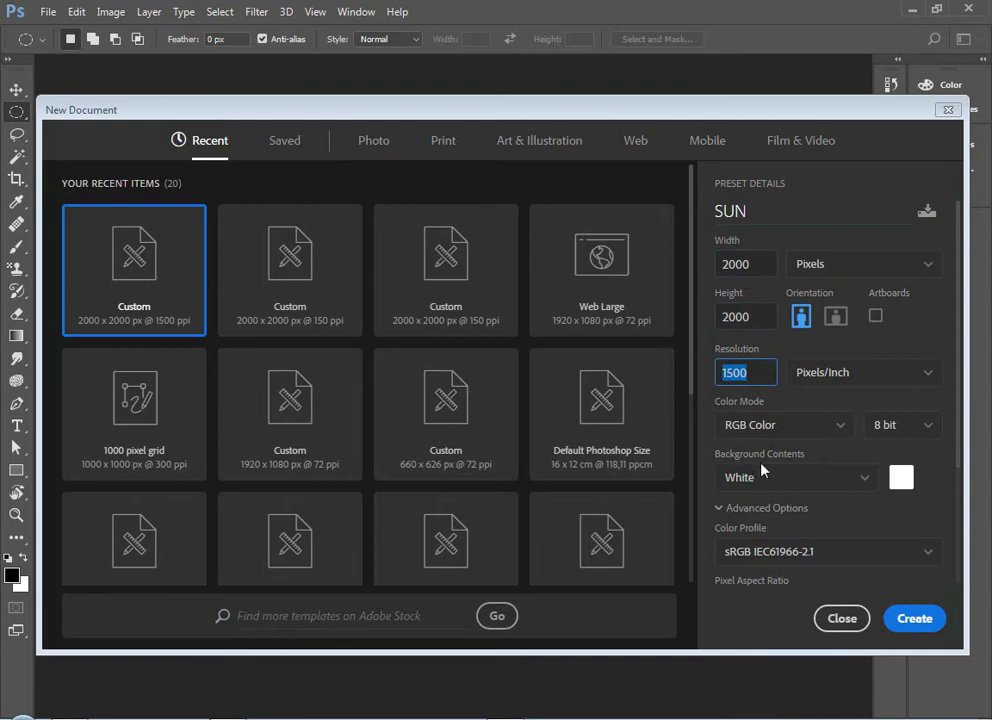
{"action": "left_click", "coordinate": [760, 553]}
{"action": "left_click", "coordinate": [760, 580]}
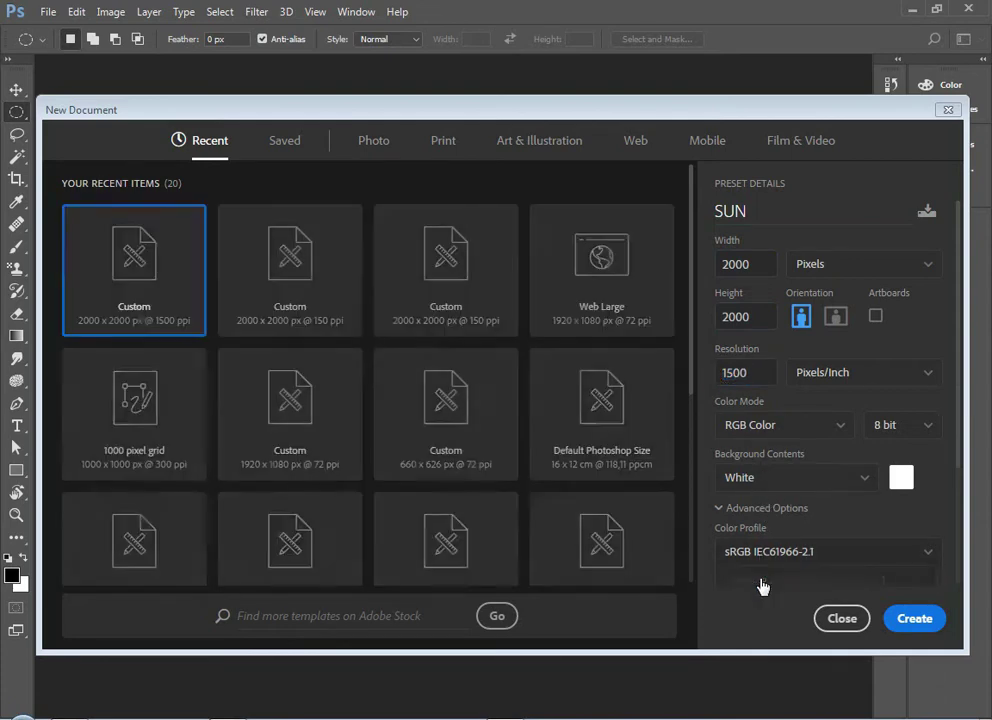
{"action": "left_click", "coordinate": [781, 563]}
{"action": "left_click", "coordinate": [713, 581]}
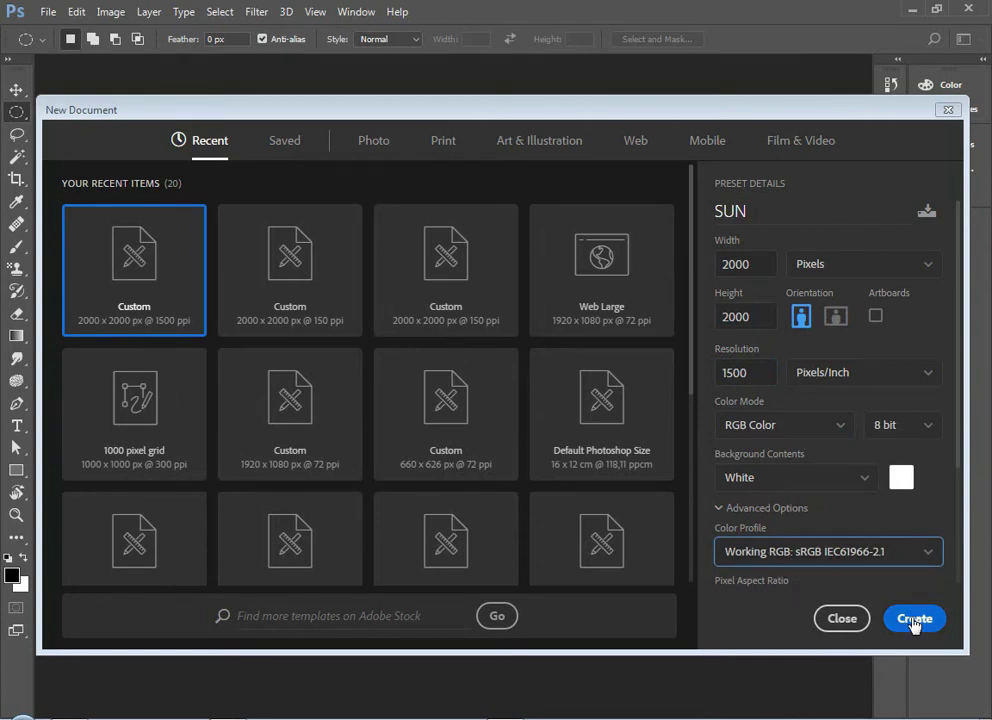
{"action": "key", "text": "Return"}
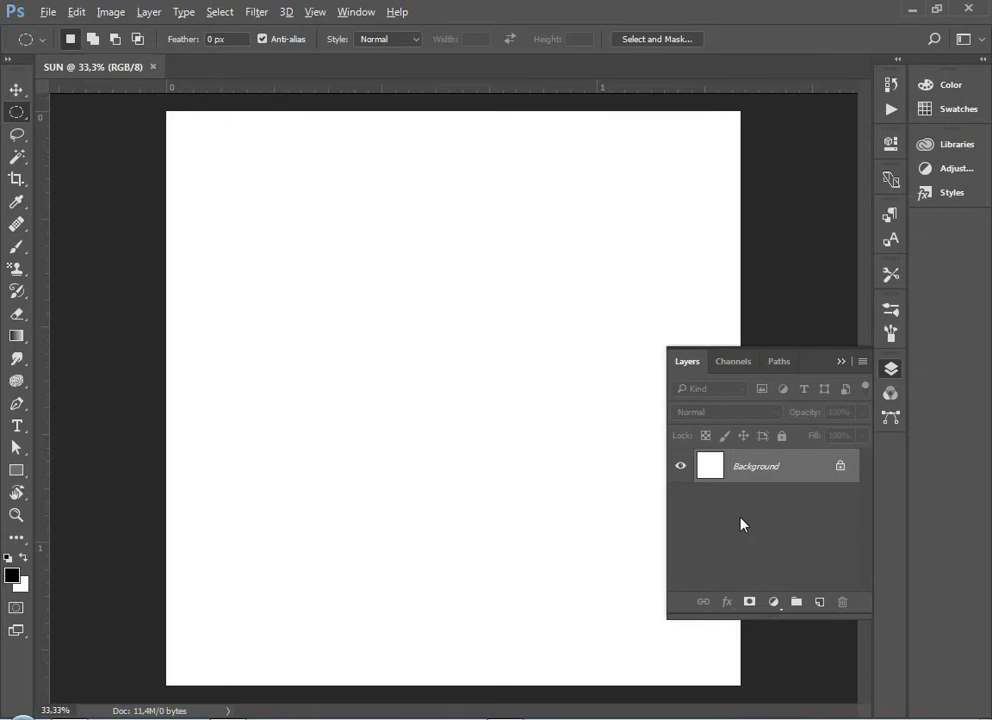
- Fill the Background layer with black and add a new empty layer above it
{"action": "key", "text": "alt+Delete"}
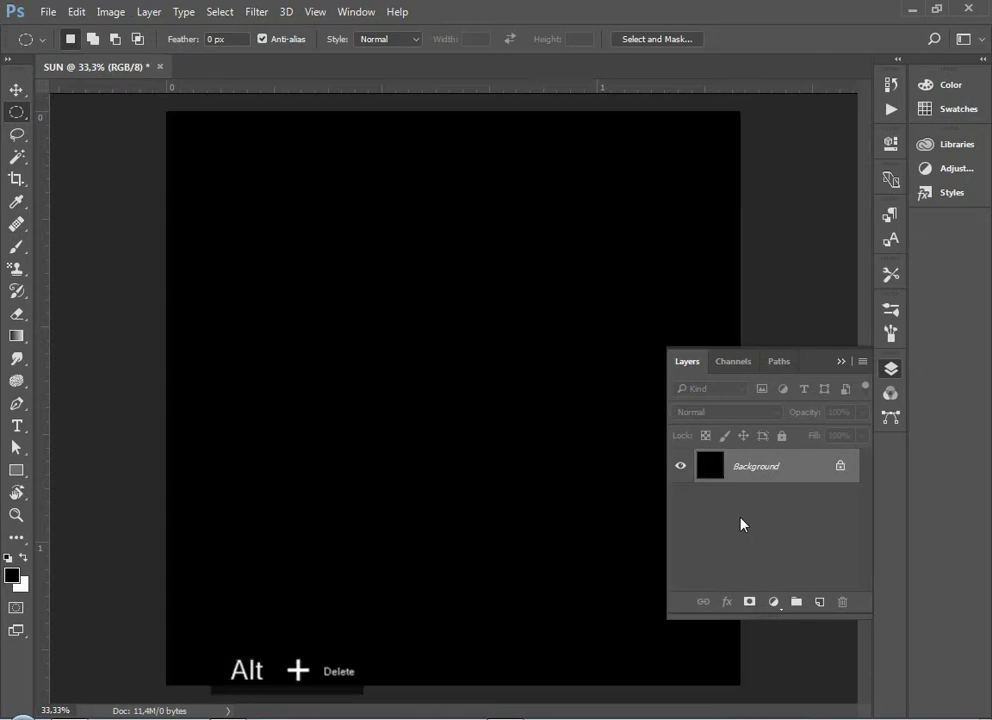
{"action": "key", "text": "ctrl+0"}
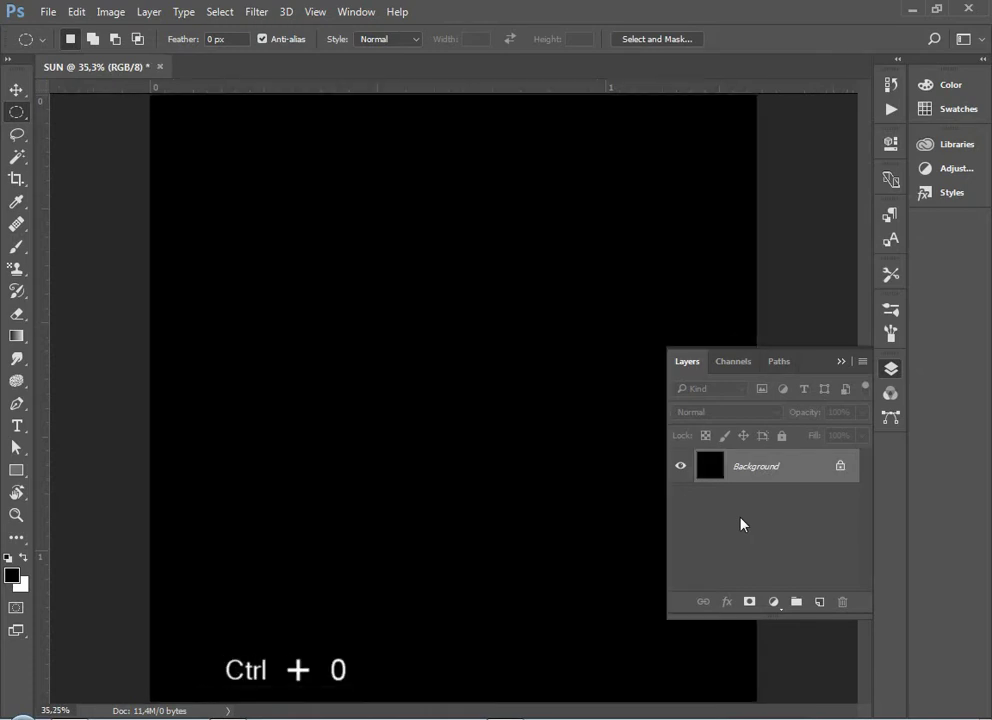
{"action": "left_click", "coordinate": [819, 601]}
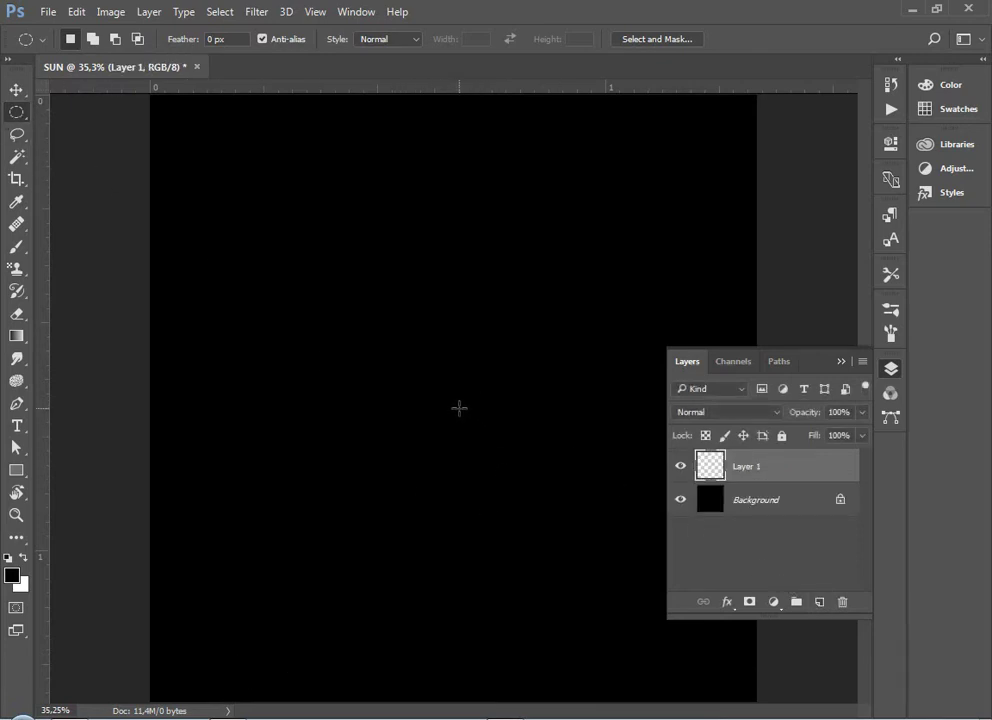
- Make a circular selection about 0.88 in wide around the canvas centre and render Clouds inside it on the new layer
{"action": "left_click_drag", "start_coordinate": [459, 408], "coordinate": [658, 650]}
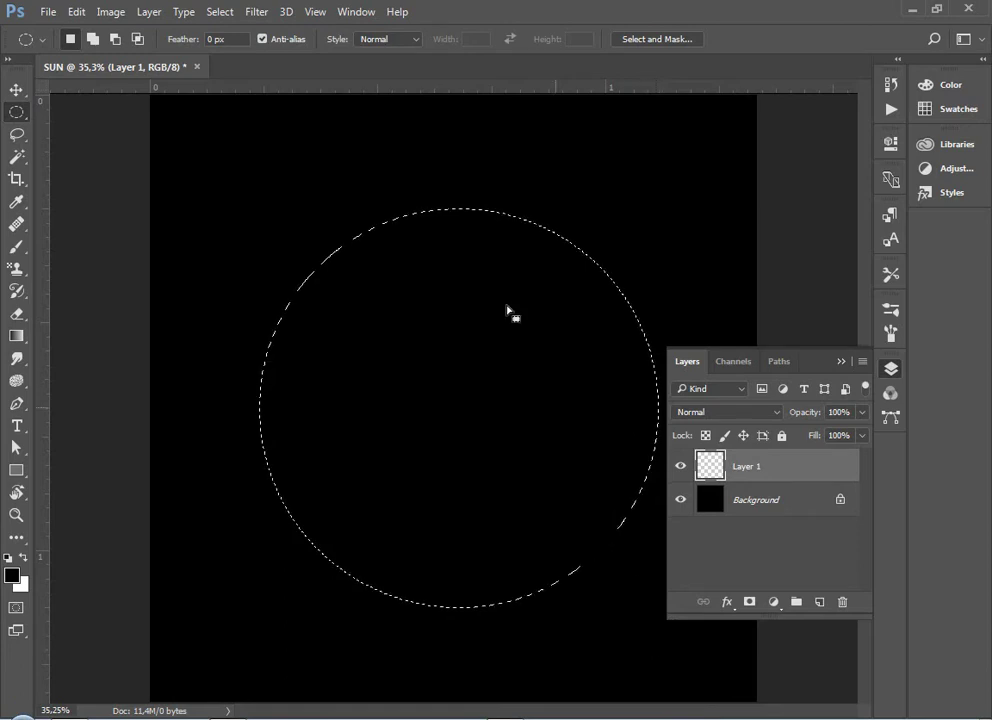
{"action": "left_click", "coordinate": [257, 12]}
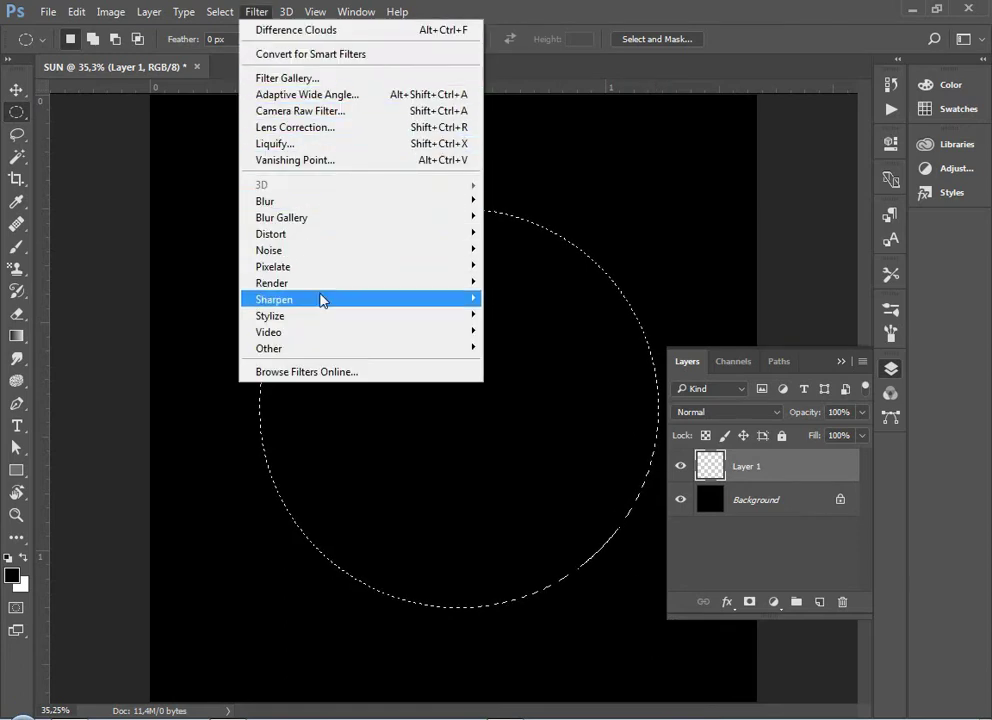
{"action": "mouse_move", "coordinate": [416, 289]}
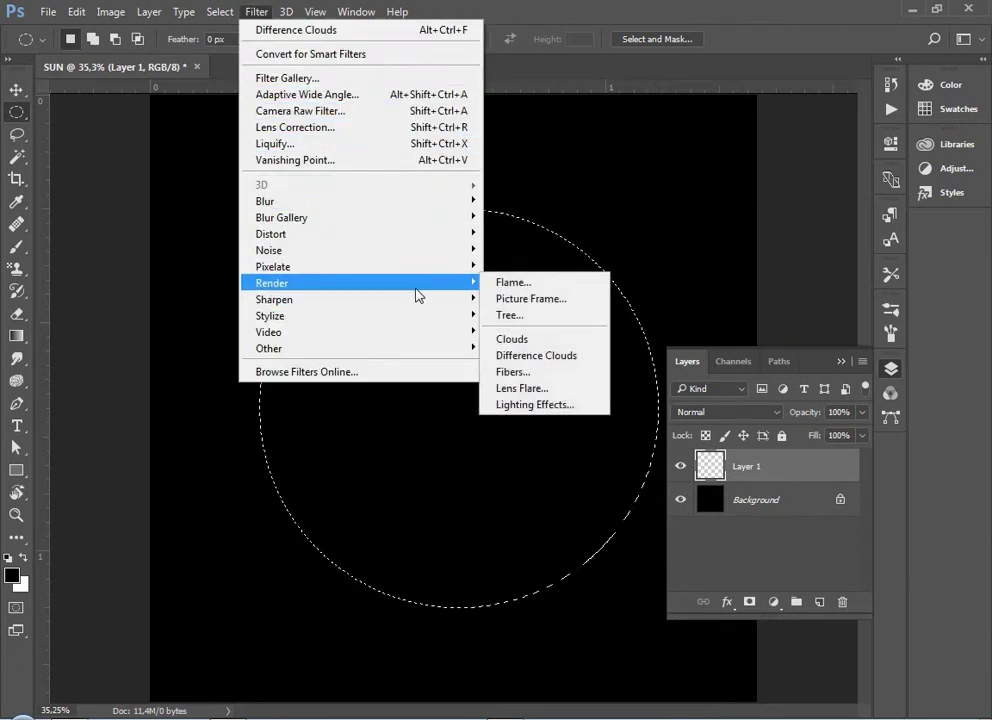
{"action": "left_click", "coordinate": [532, 341]}
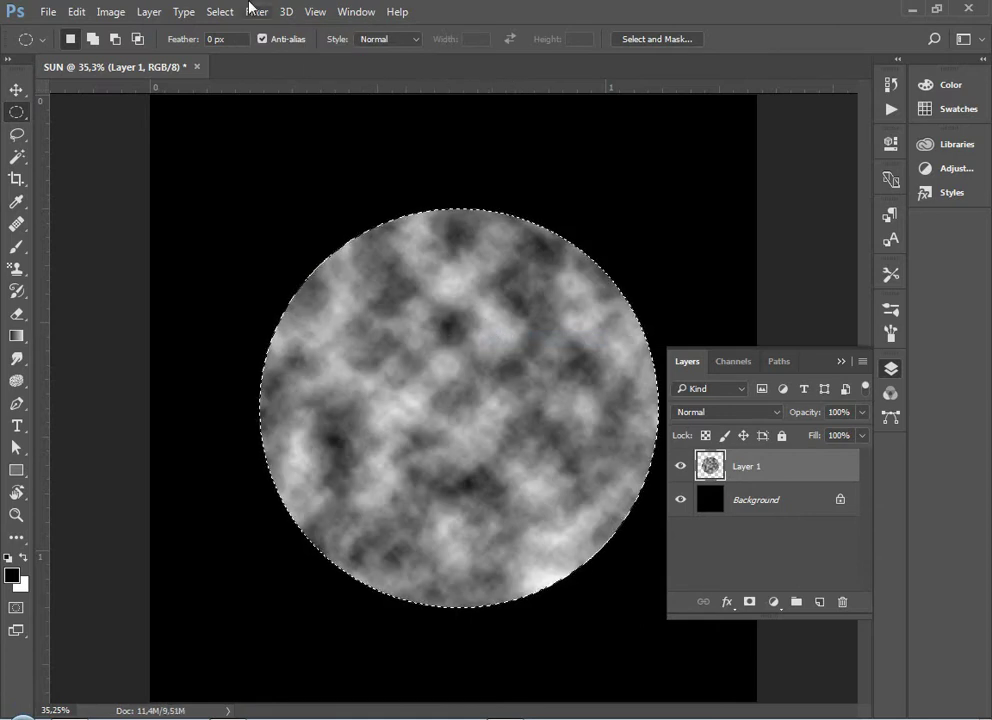
- Apply the Difference Clouds render filter five times to the clouds in the circular selection
{"action": "left_click", "coordinate": [255, 12]}
{"action": "mouse_move", "coordinate": [425, 288]}
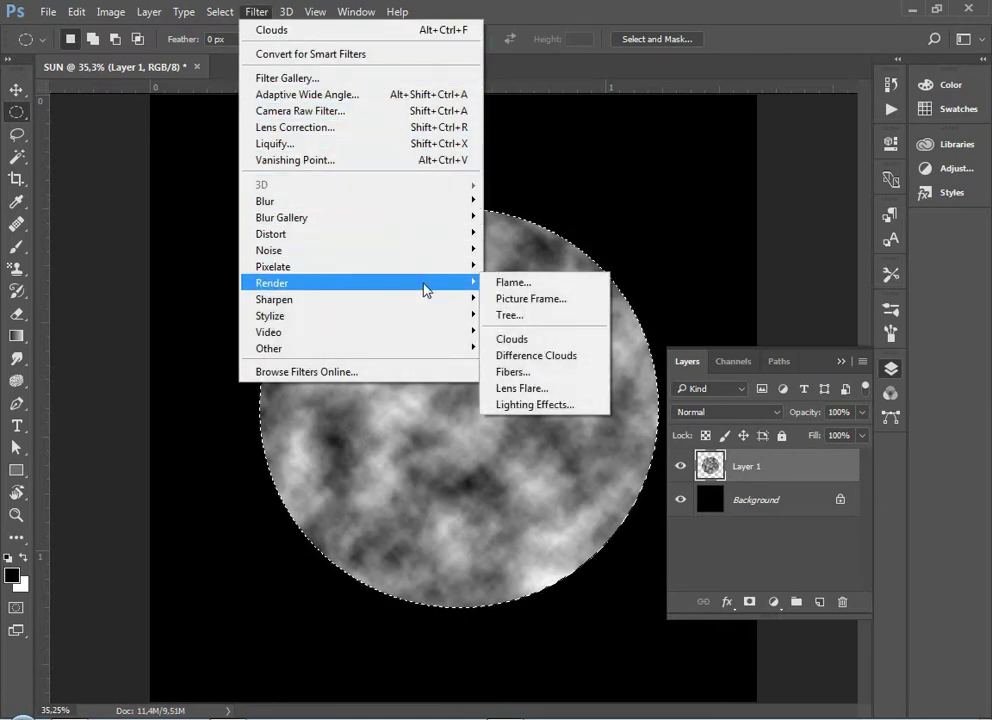
{"action": "left_click", "coordinate": [523, 354]}
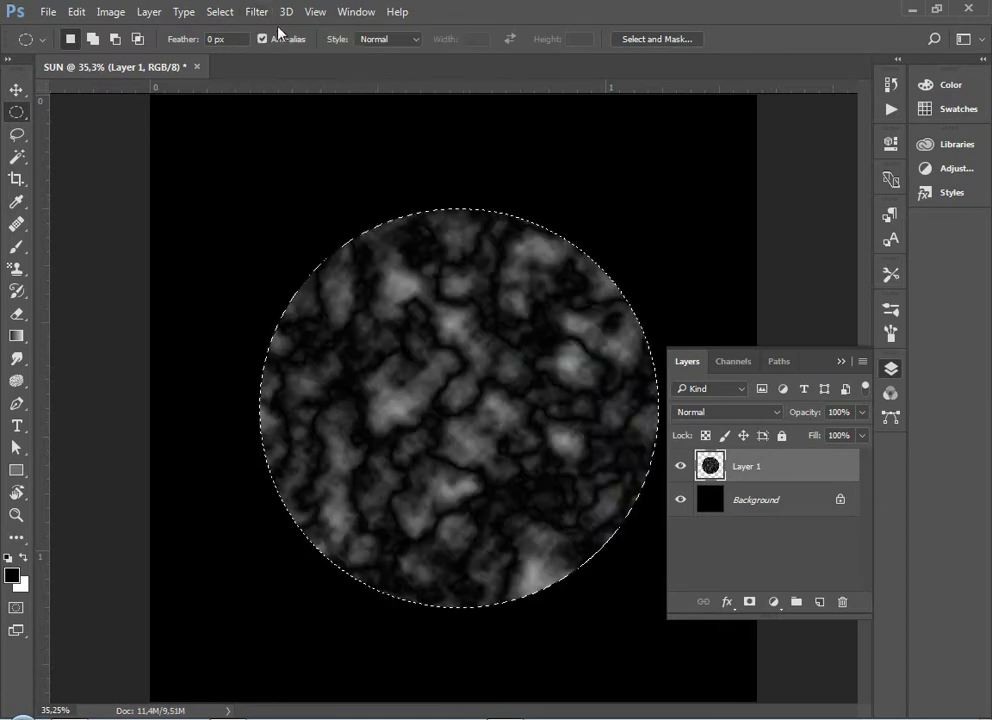
{"action": "left_click", "coordinate": [248, 12]}
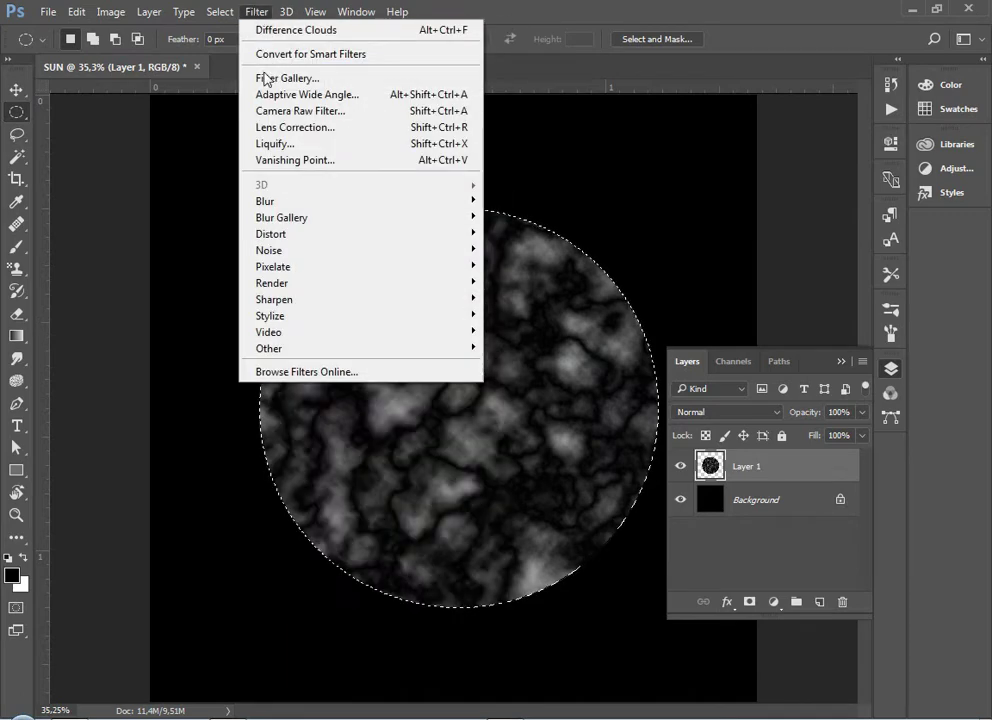
{"action": "mouse_move", "coordinate": [330, 285]}
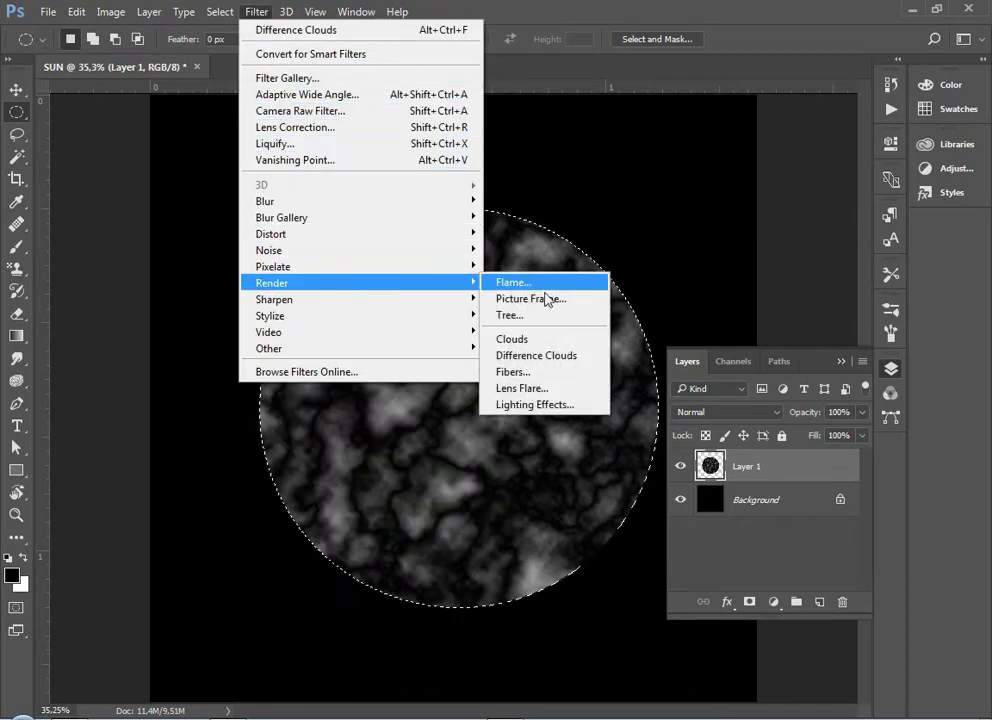
{"action": "left_click", "coordinate": [511, 354]}
{"action": "left_click", "coordinate": [256, 12]}
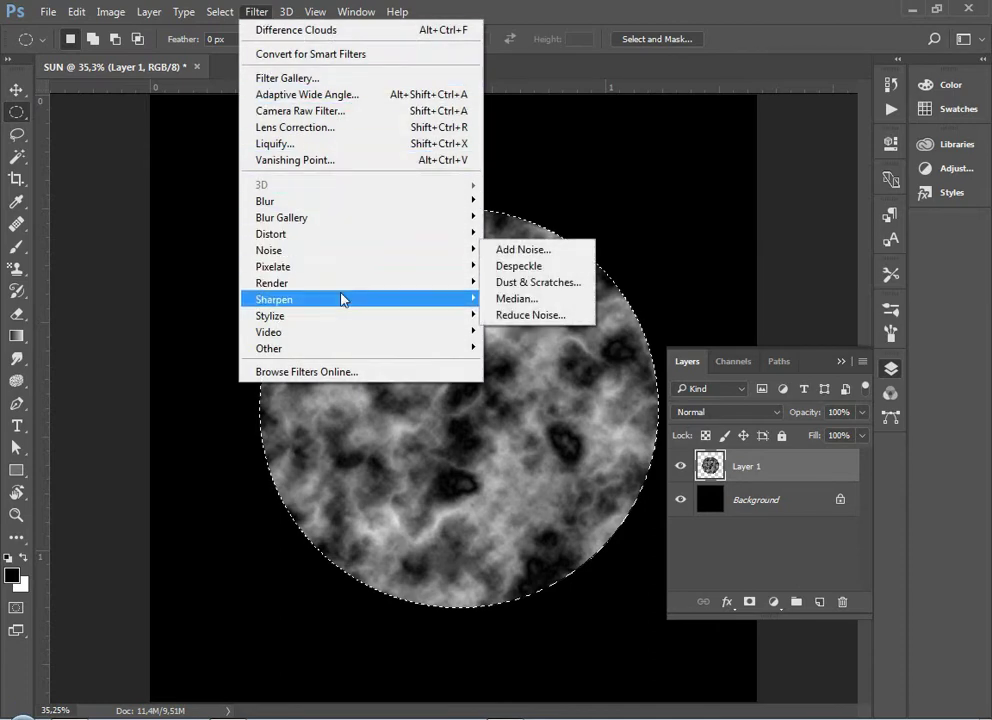
{"action": "mouse_move", "coordinate": [380, 288]}
{"action": "left_click", "coordinate": [528, 355]}
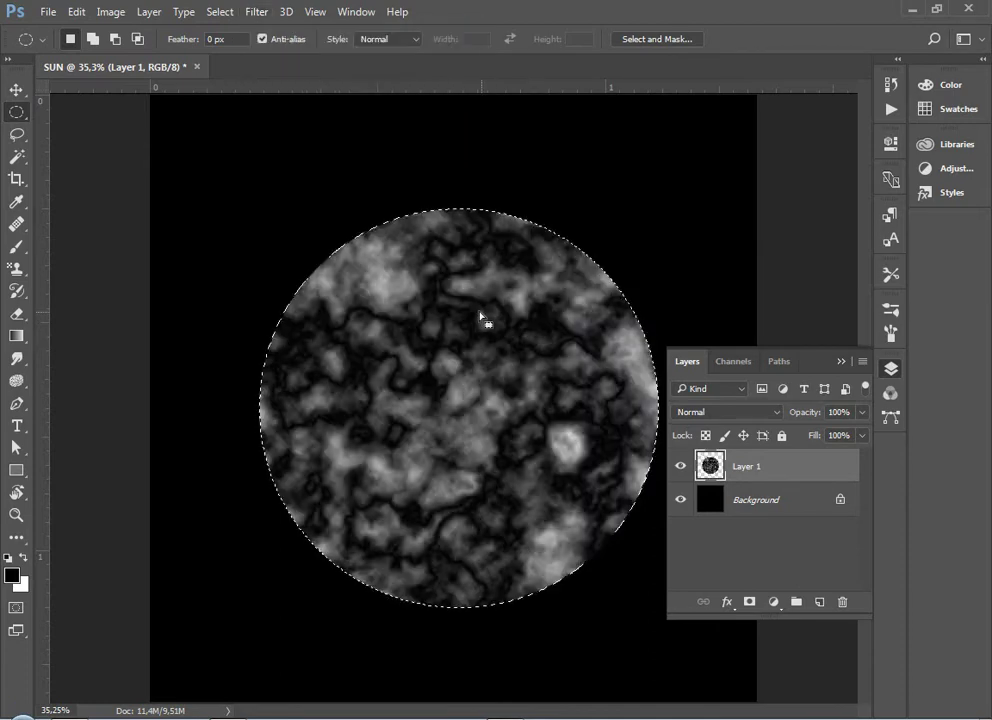
{"action": "left_click", "coordinate": [256, 12]}
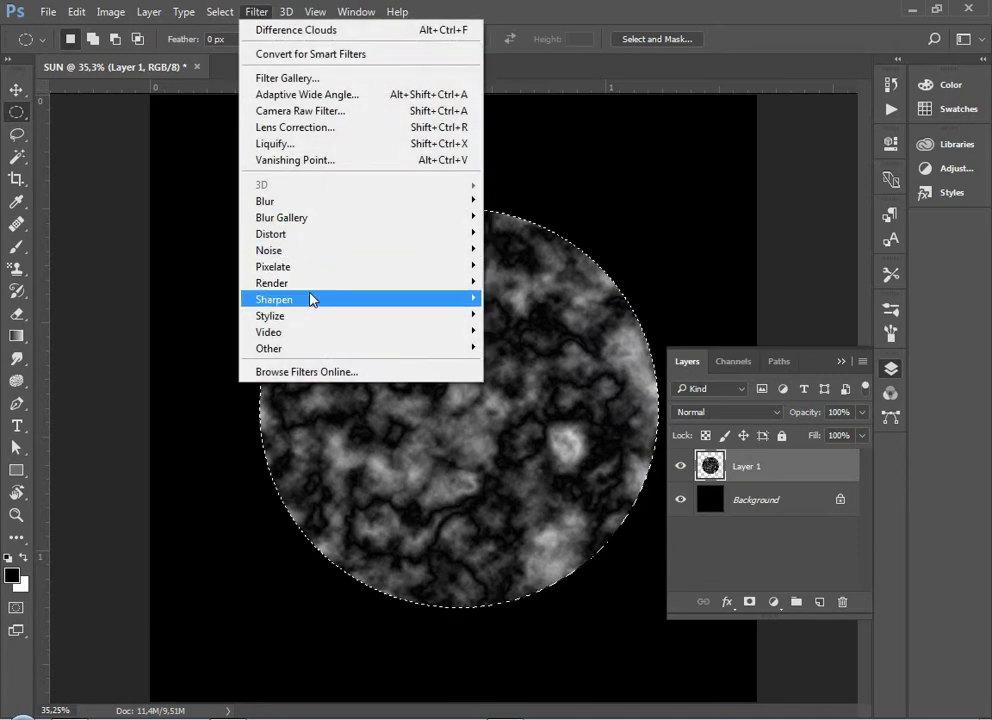
{"action": "mouse_move", "coordinate": [393, 294]}
{"action": "left_click", "coordinate": [524, 352]}
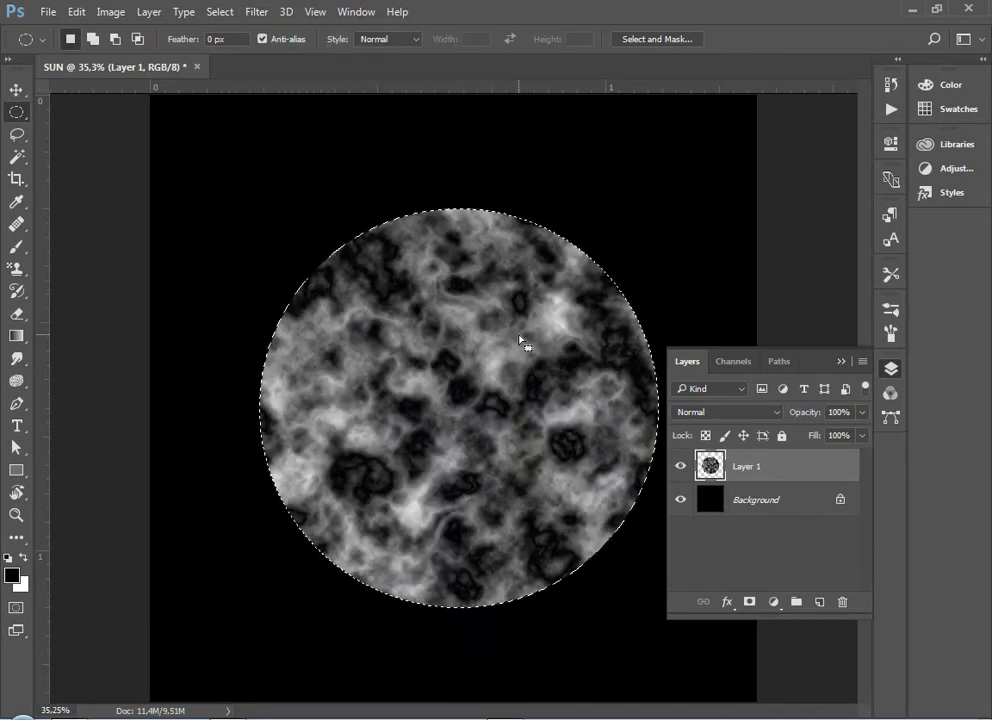
{"action": "left_click", "coordinate": [256, 12]}
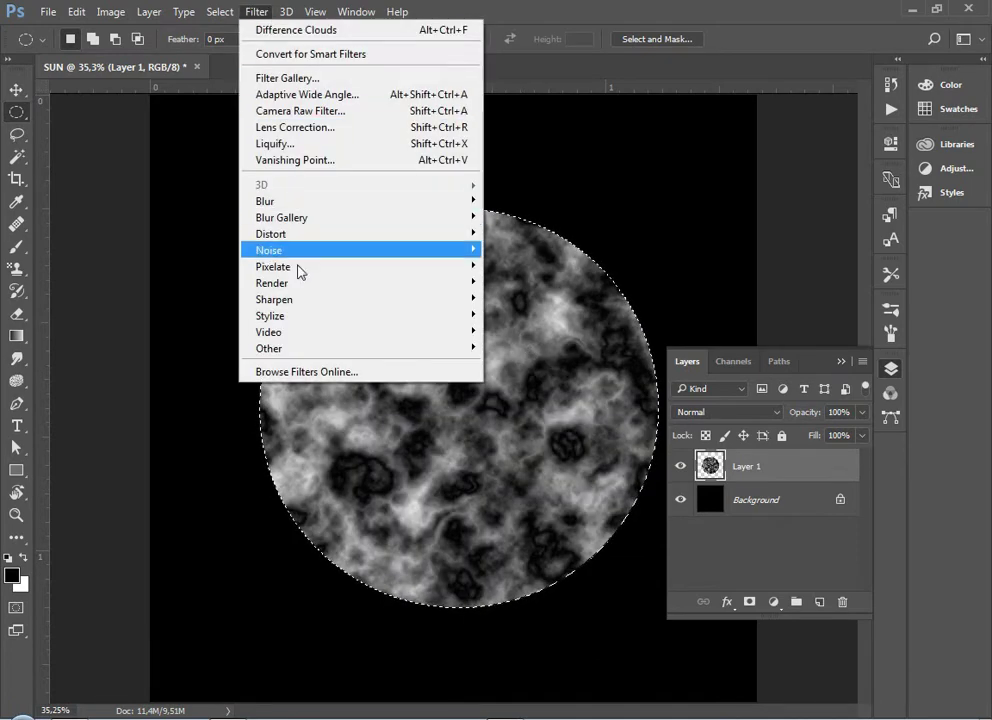
{"action": "mouse_move", "coordinate": [309, 289]}
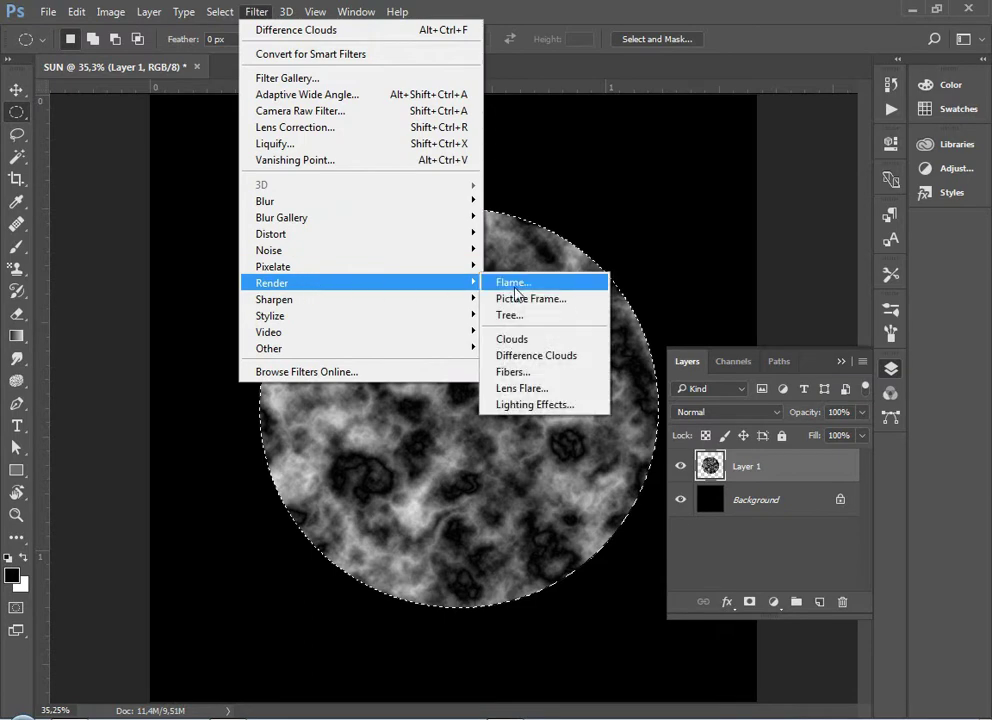
{"action": "left_click", "coordinate": [528, 357]}
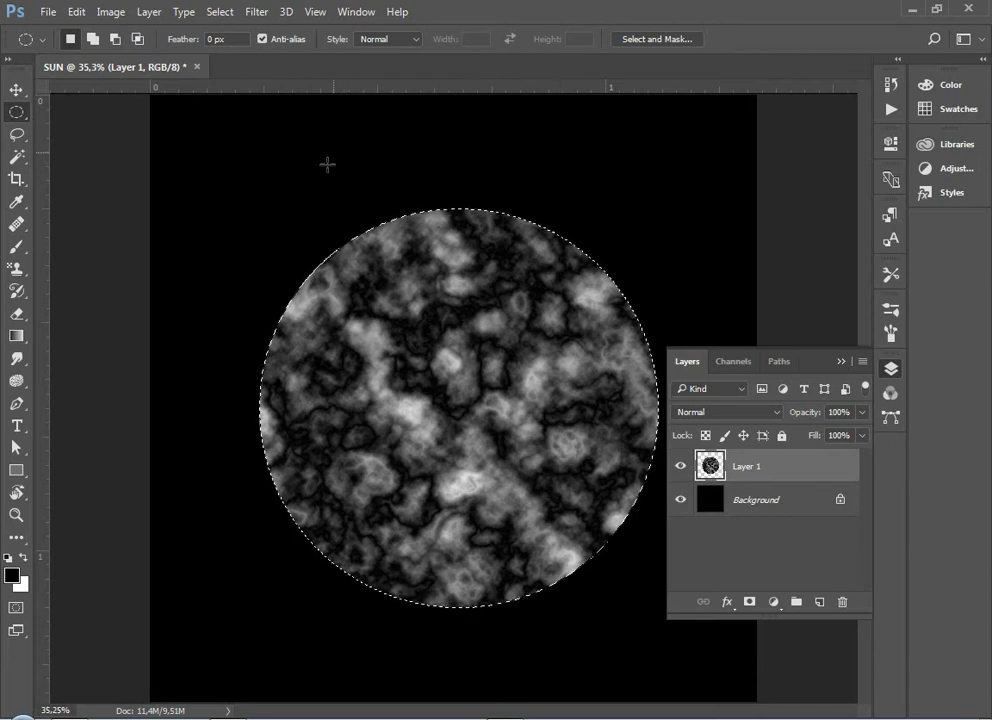
- Deselect the circle and add a Gradient Map adjustment layer above the clouds layer
{"action": "key", "text": "ctrl+d"}
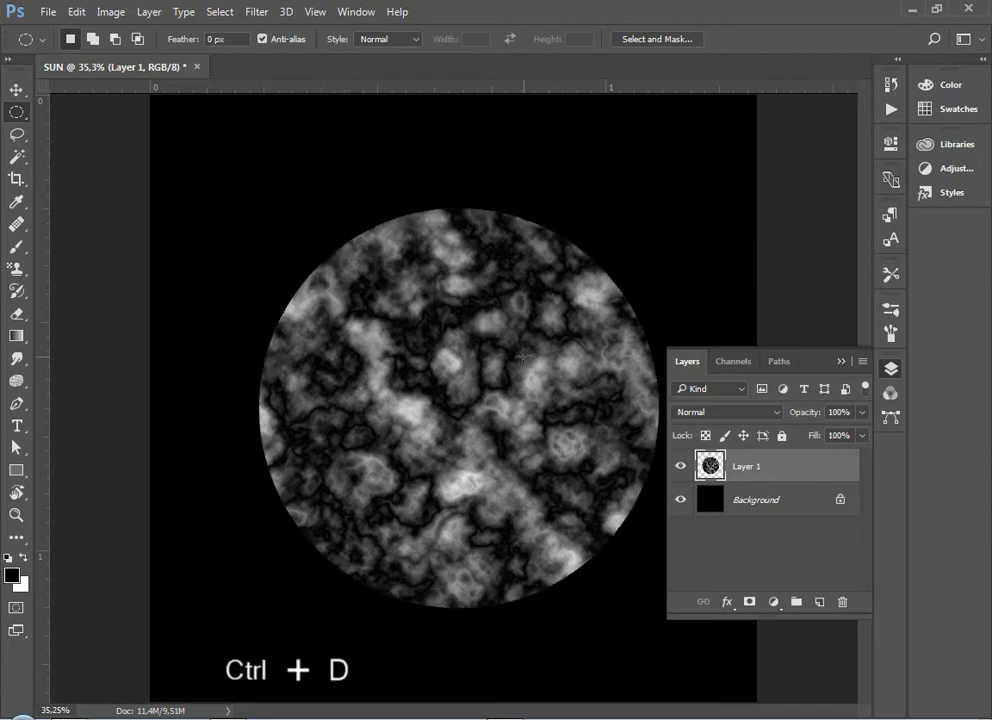
{"action": "left_click", "coordinate": [773, 602]}
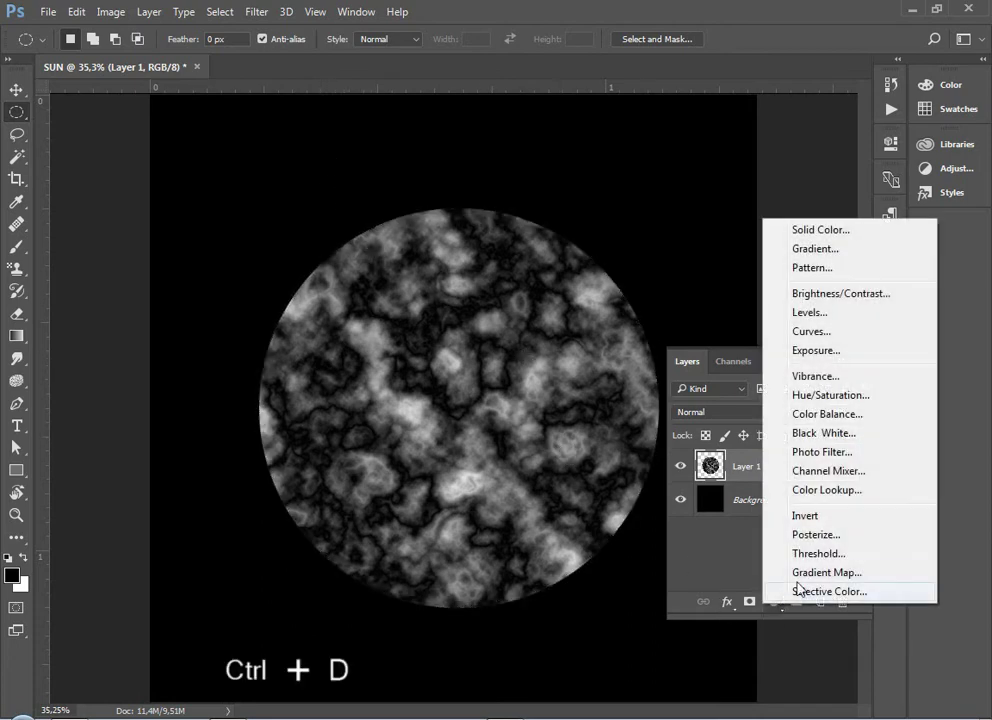
{"action": "left_click", "coordinate": [802, 573]}
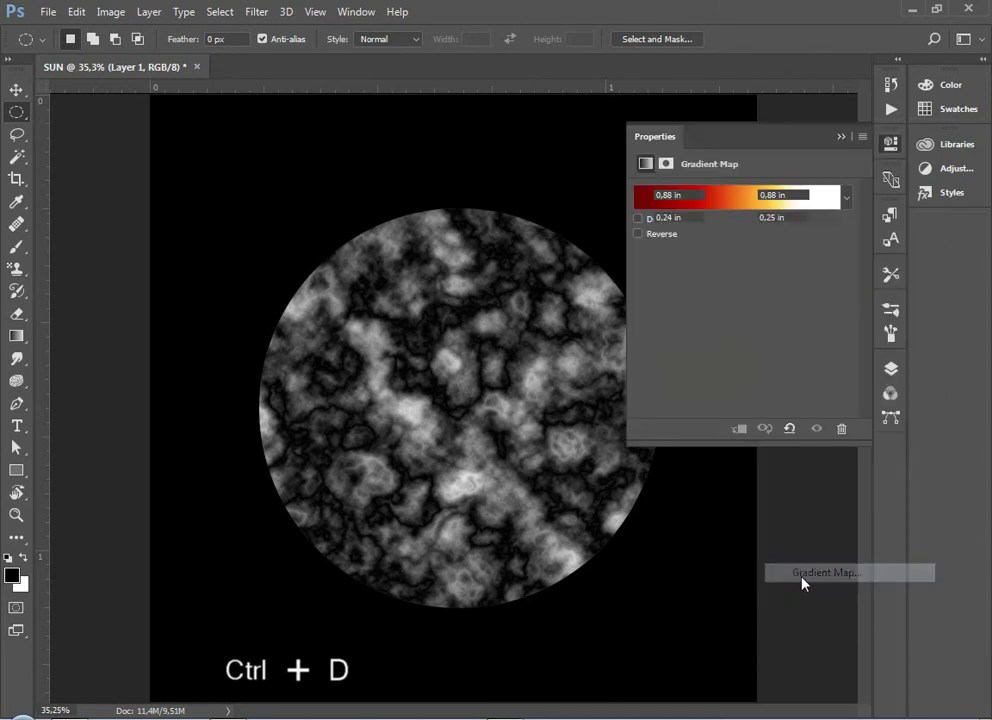
- Open the gradient map's gradient for editing and set its black starting colour stop to 6A0202
{"action": "left_click", "coordinate": [750, 212]}
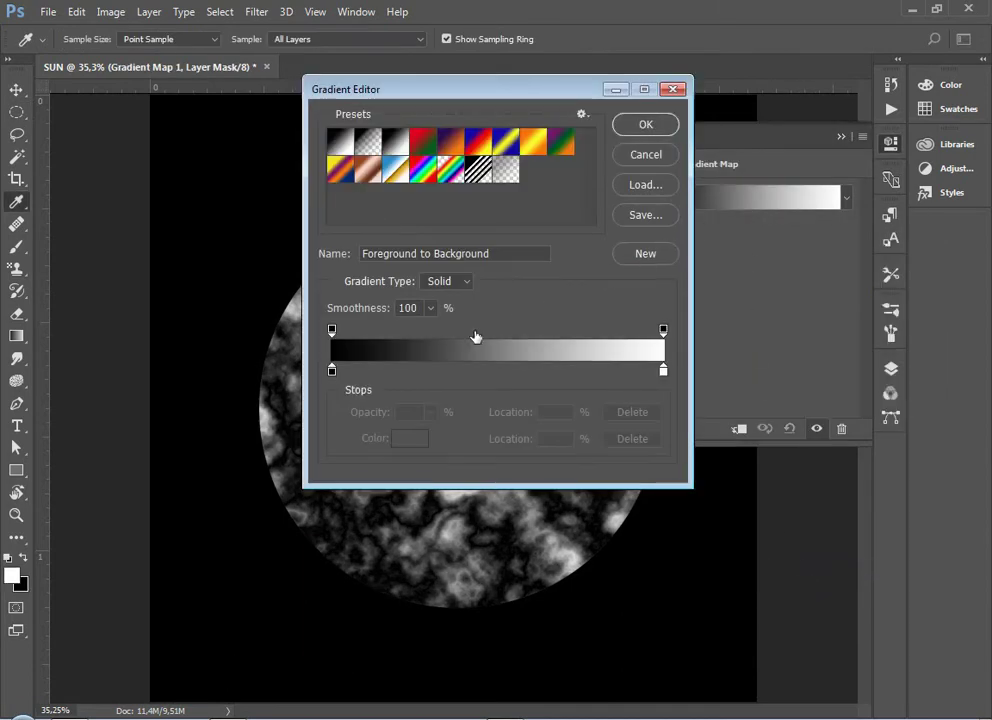
{"action": "left_click", "coordinate": [332, 371]}
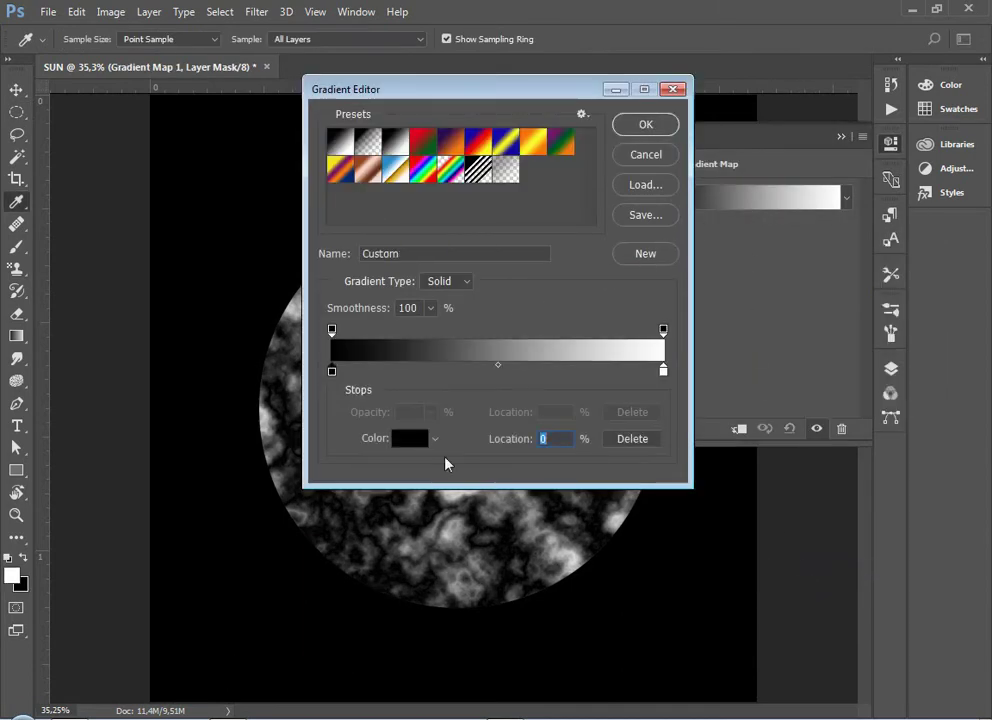
{"action": "left_click", "coordinate": [410, 439]}
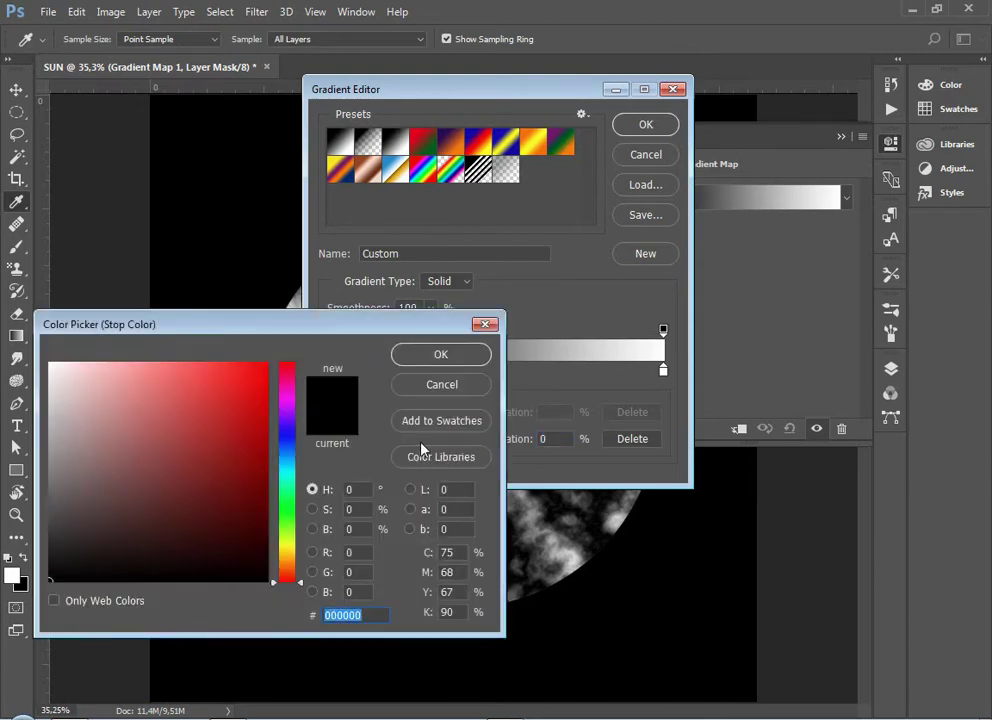
{"action": "type", "text": "6A"}
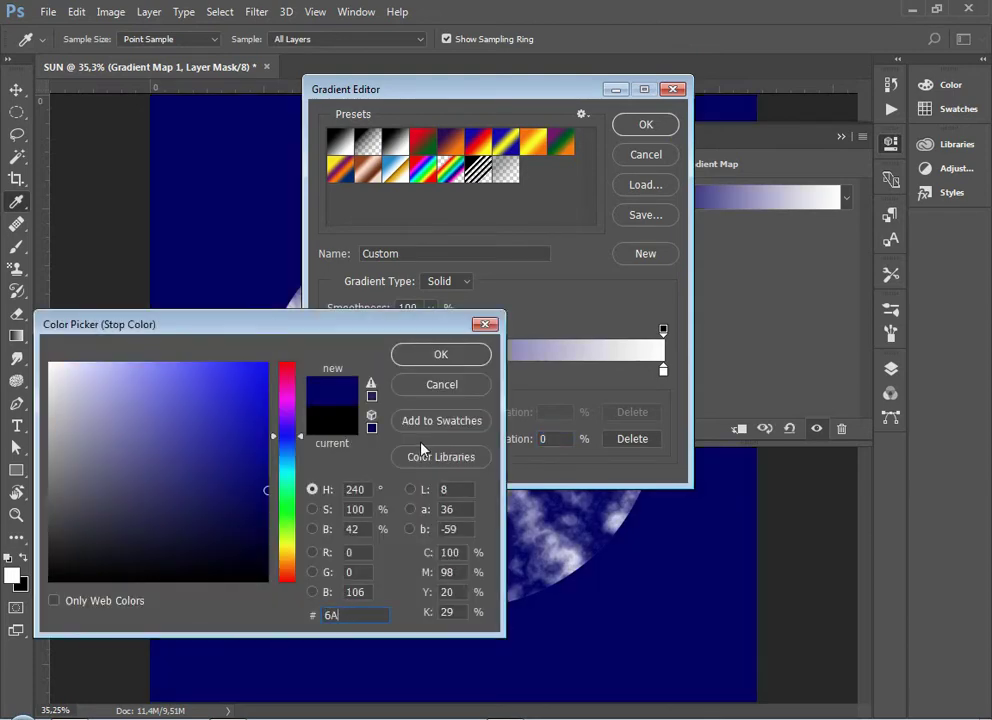
{"action": "type", "text": "02"}
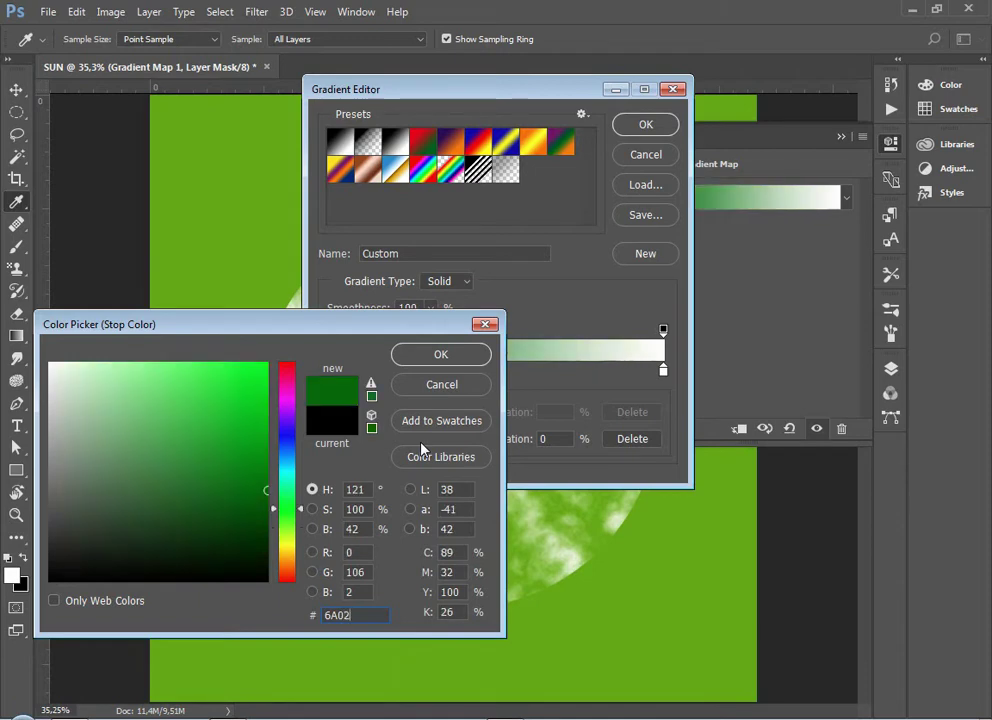
{"action": "type", "text": "02"}
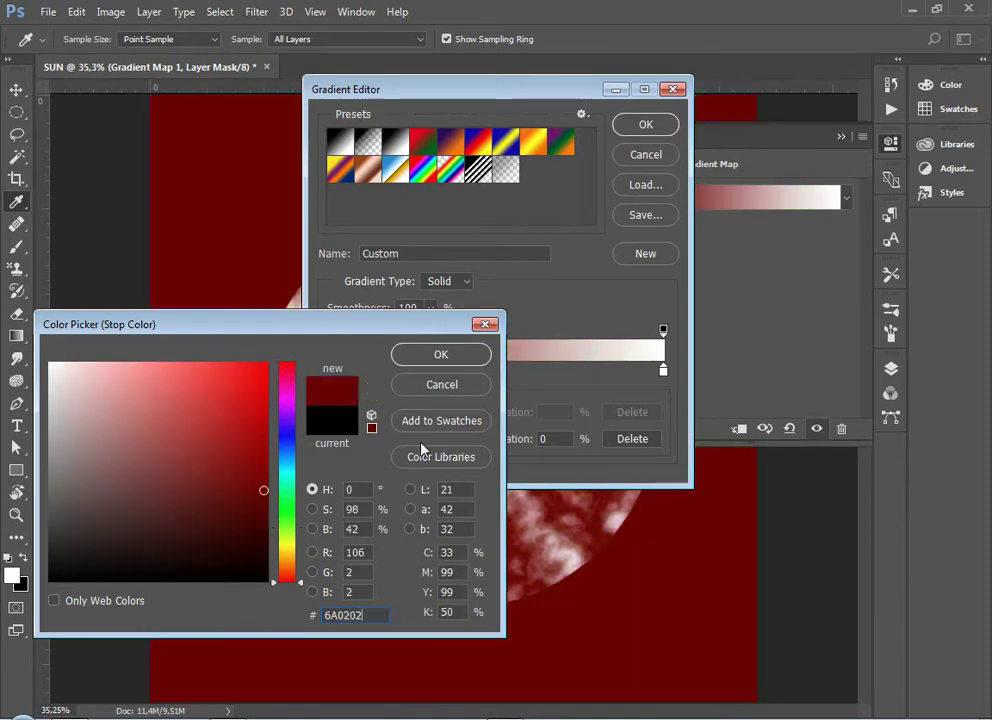
{"action": "left_click", "coordinate": [468, 355]}
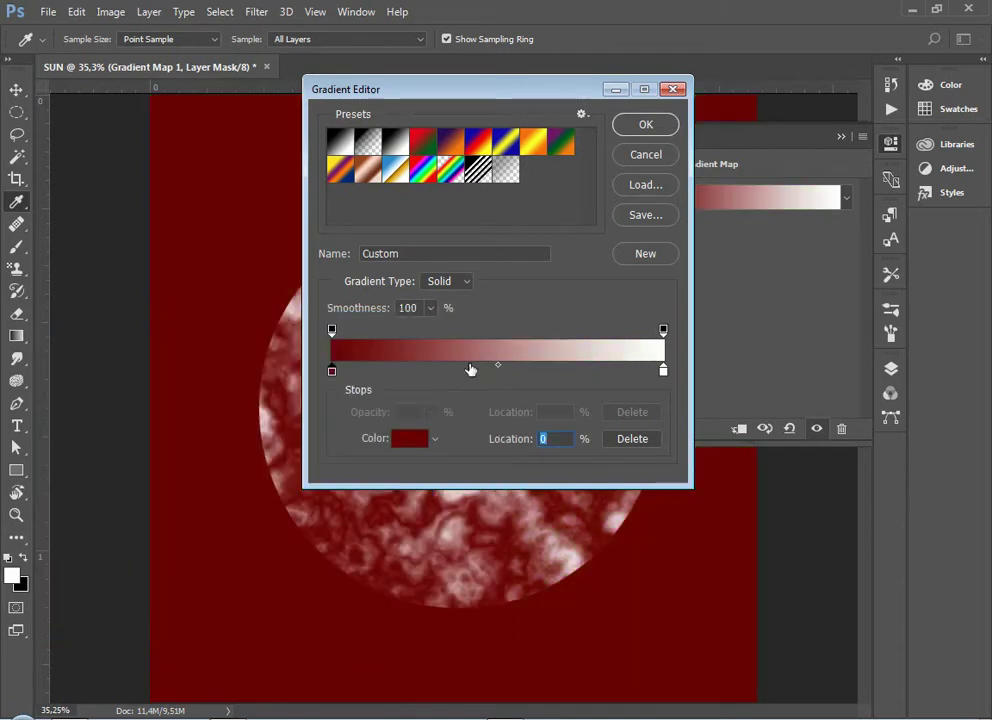
- Add a colour stop to the gradient at location 30% and set its colour to C20000
{"action": "left_click", "coordinate": [445, 373]}
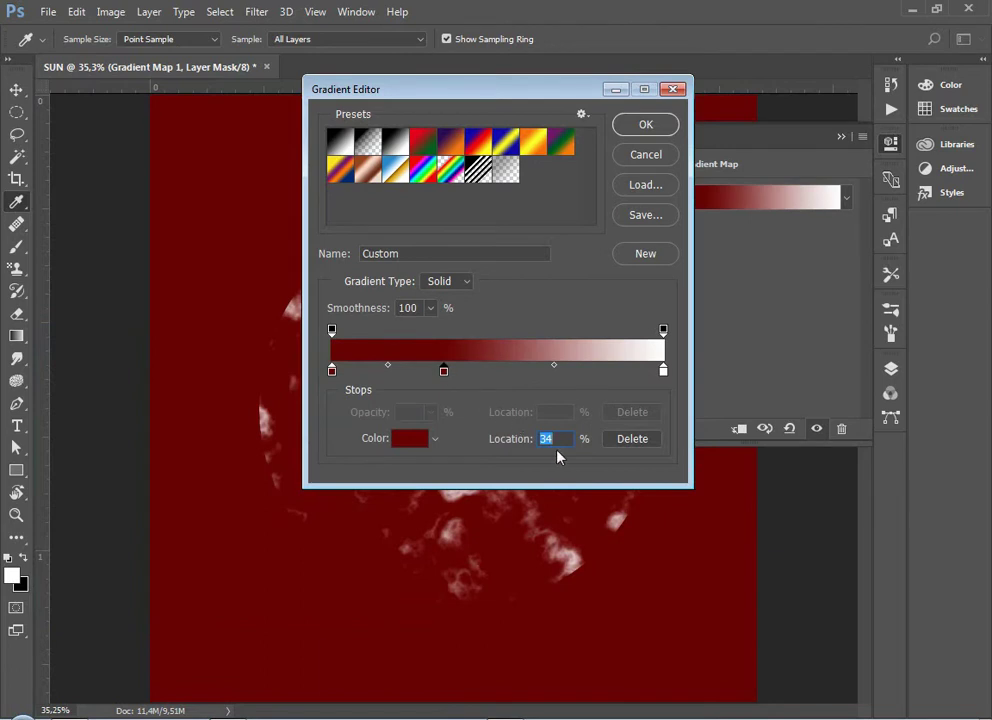
{"action": "key", "text": "Down"}
{"action": "key", "text": "Down"}
{"action": "key", "text": "Down"}
{"action": "key", "text": "Down"}
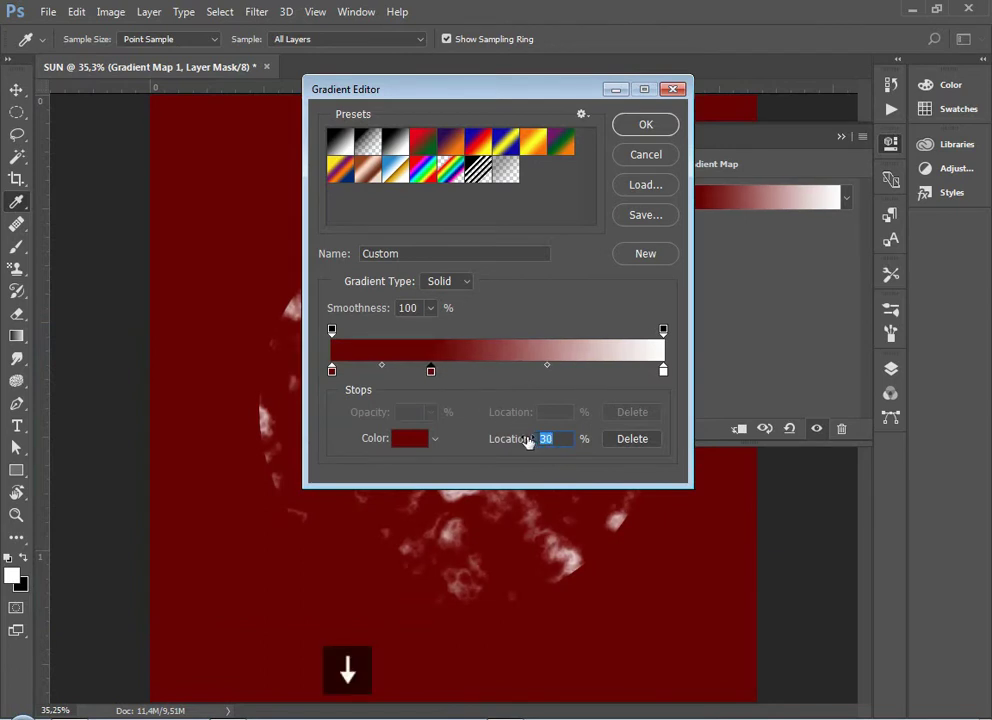
{"action": "left_click", "coordinate": [406, 440]}
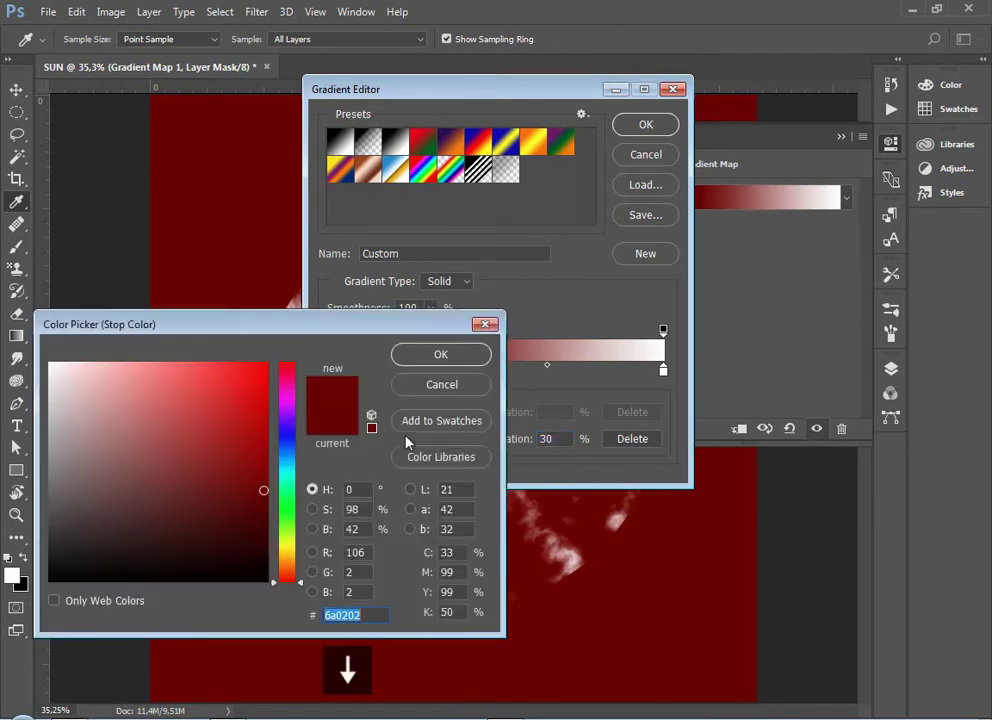
{"action": "type", "text": "C2"}
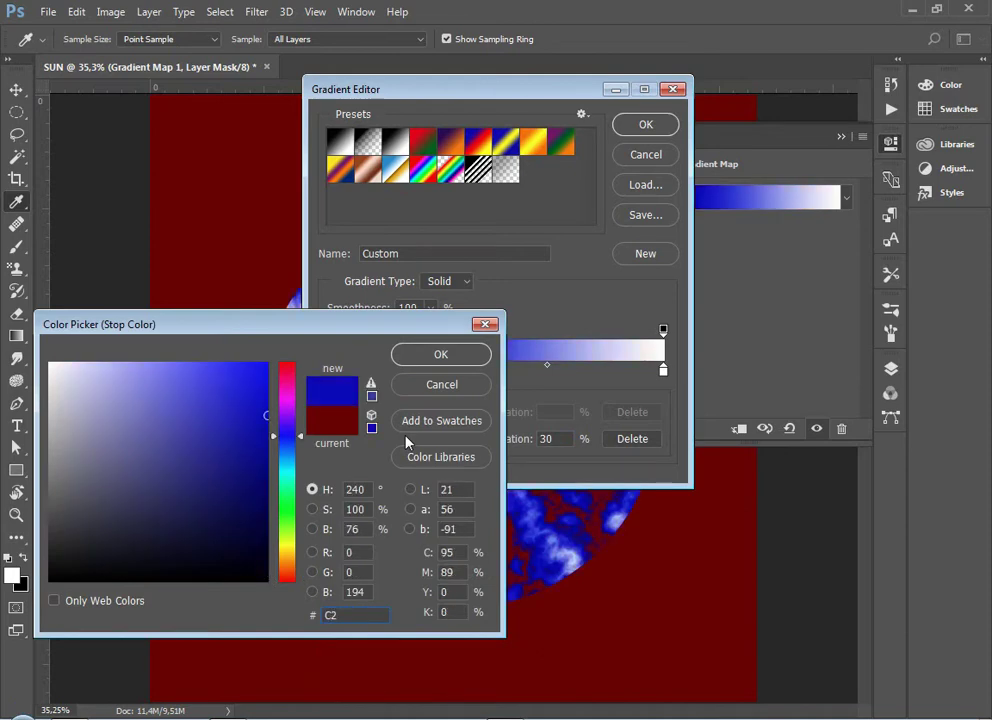
{"action": "type", "text": "0000"}
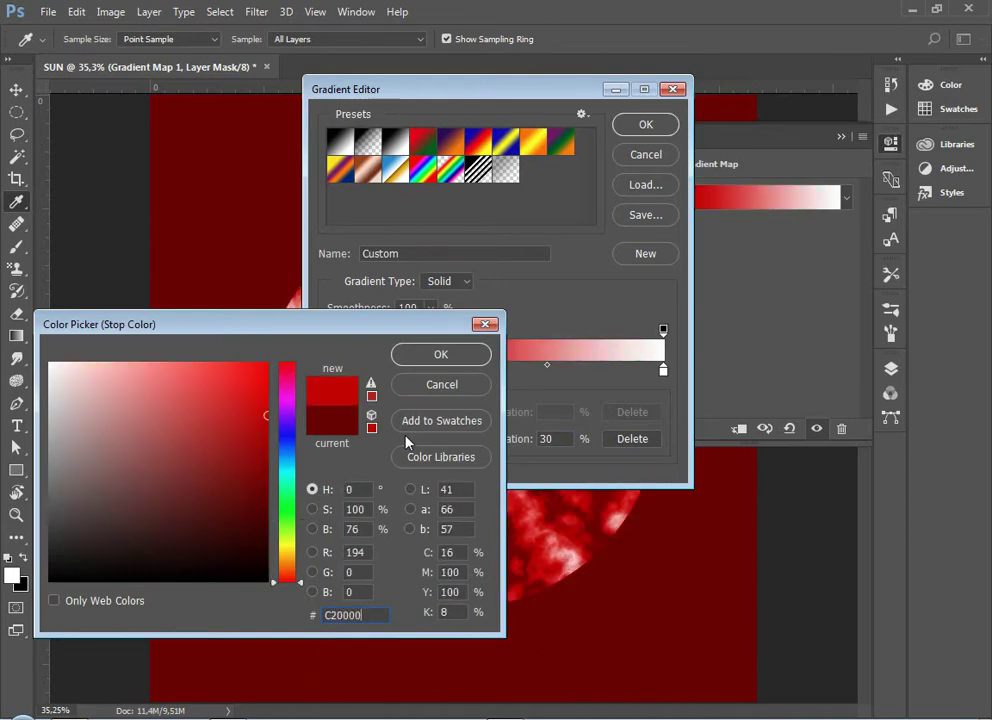
{"action": "left_click", "coordinate": [441, 355]}
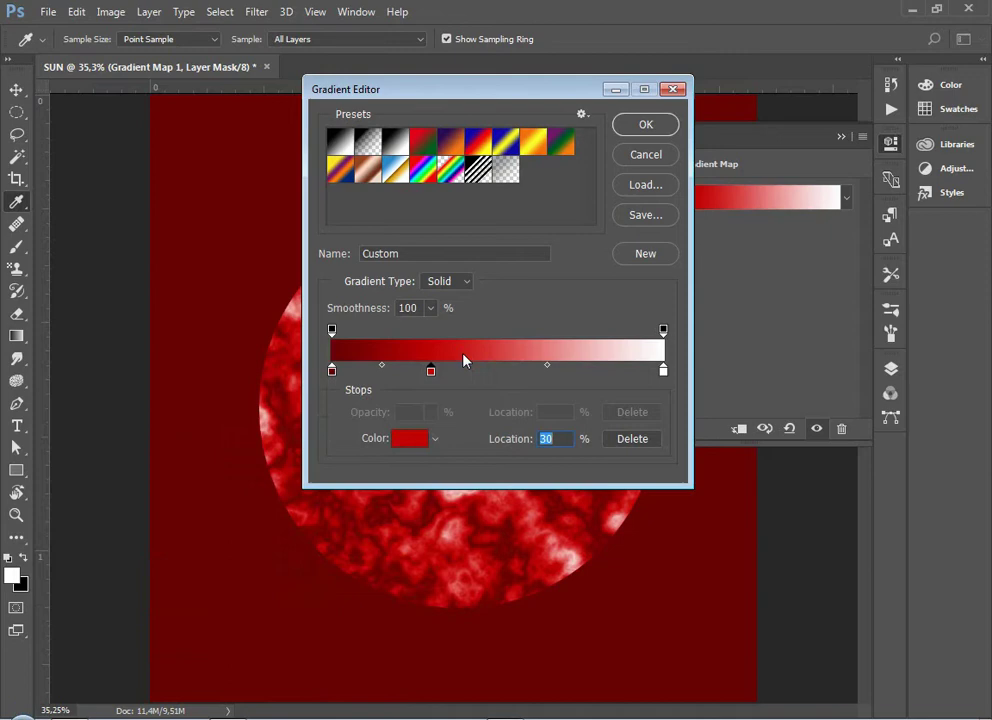
- Add another colour stop to the gradient at location 65% and set its colour to FDCA3C
{"action": "left_click", "coordinate": [526, 372]}
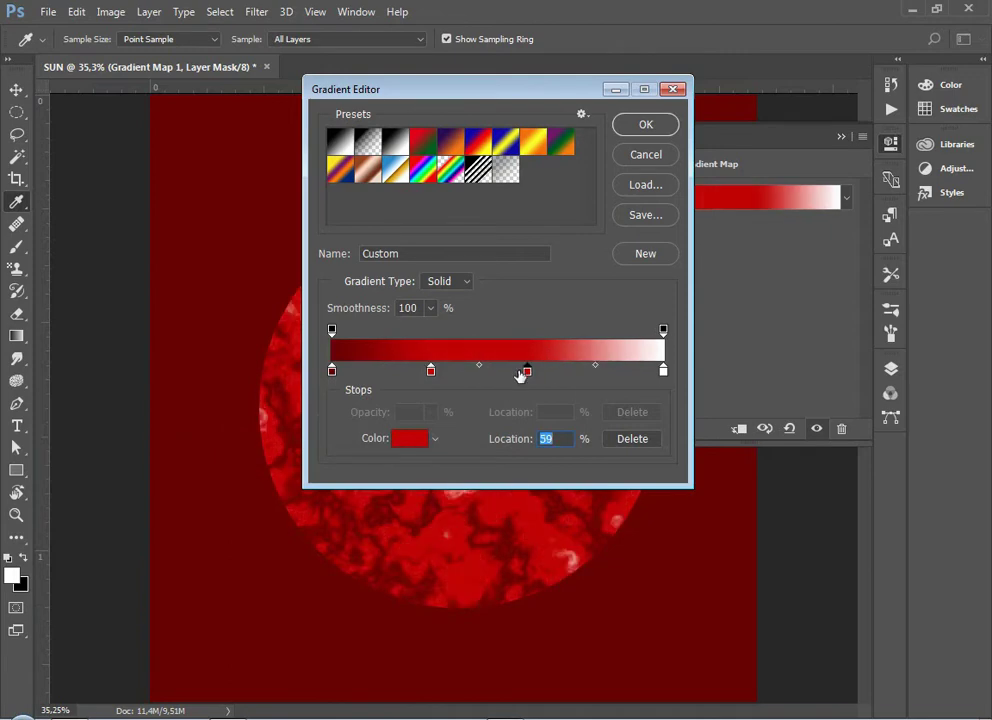
{"action": "key", "text": "Up"}
{"action": "key", "text": "Up"}
{"action": "key", "text": "Up"}
{"action": "key", "text": "Up"}
{"action": "key", "text": "Up"}
{"action": "key", "text": "Up"}
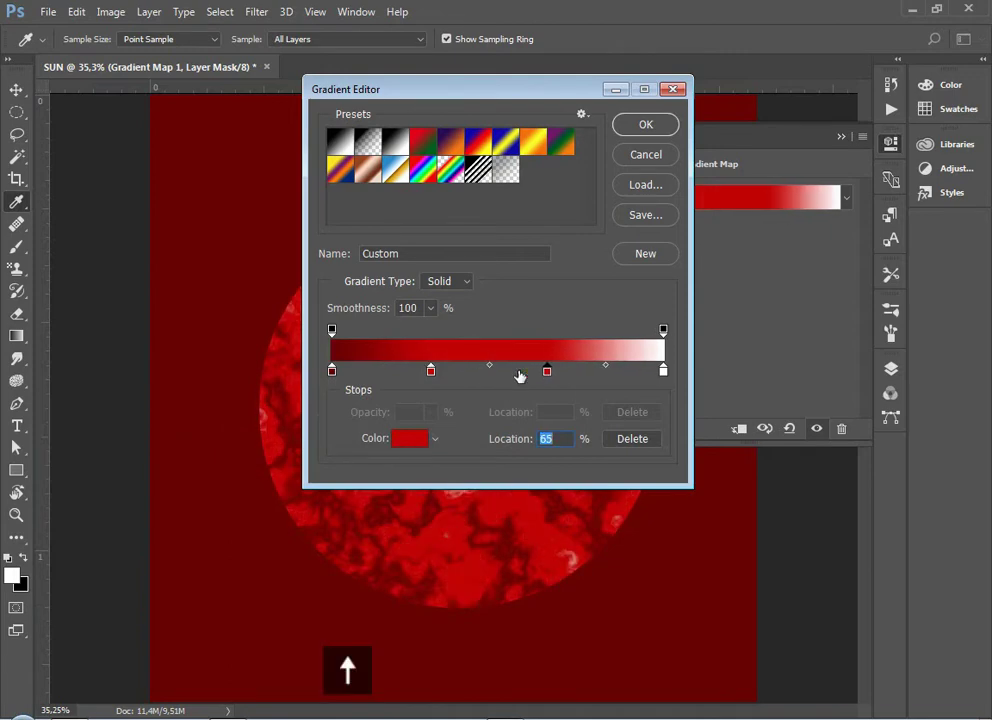
{"action": "left_click", "coordinate": [409, 439]}
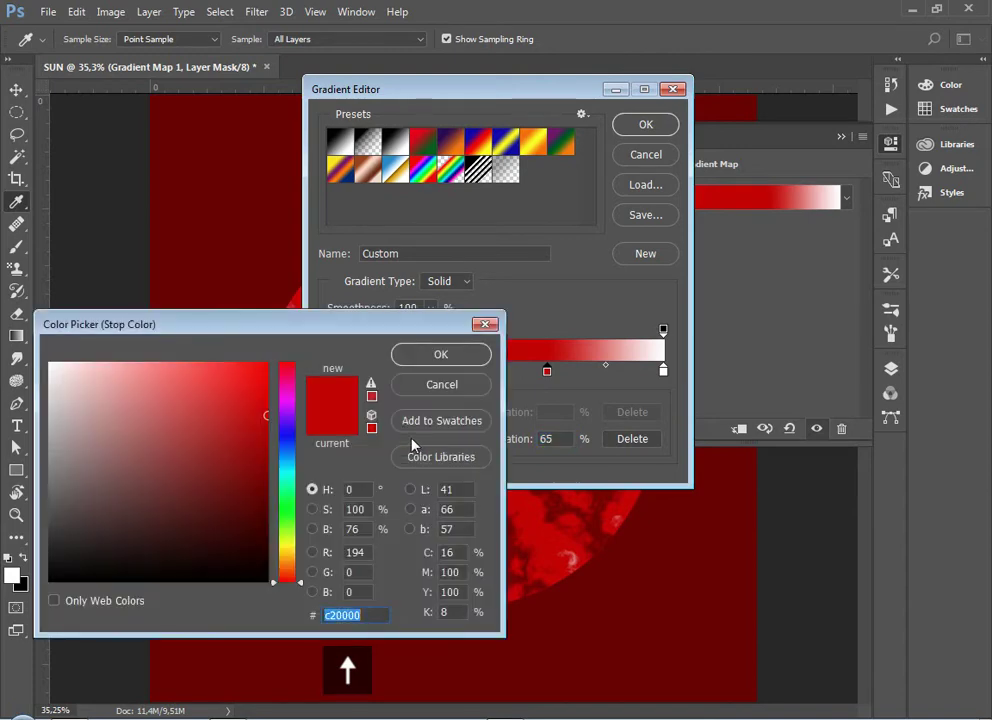
{"action": "type", "text": "FD"}
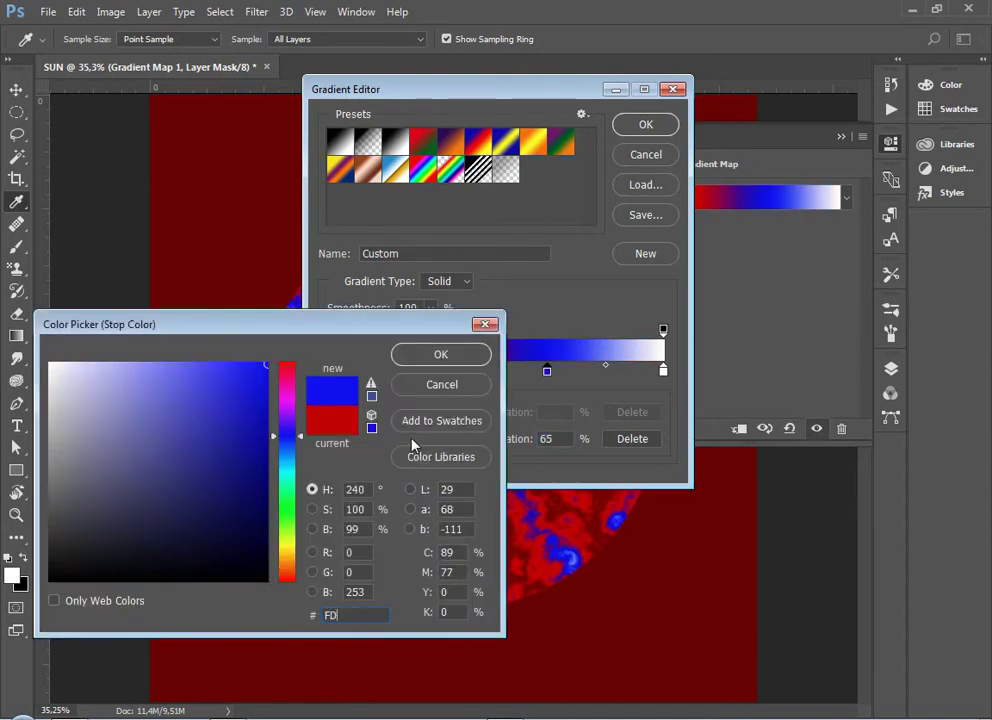
{"action": "type", "text": "CA"}
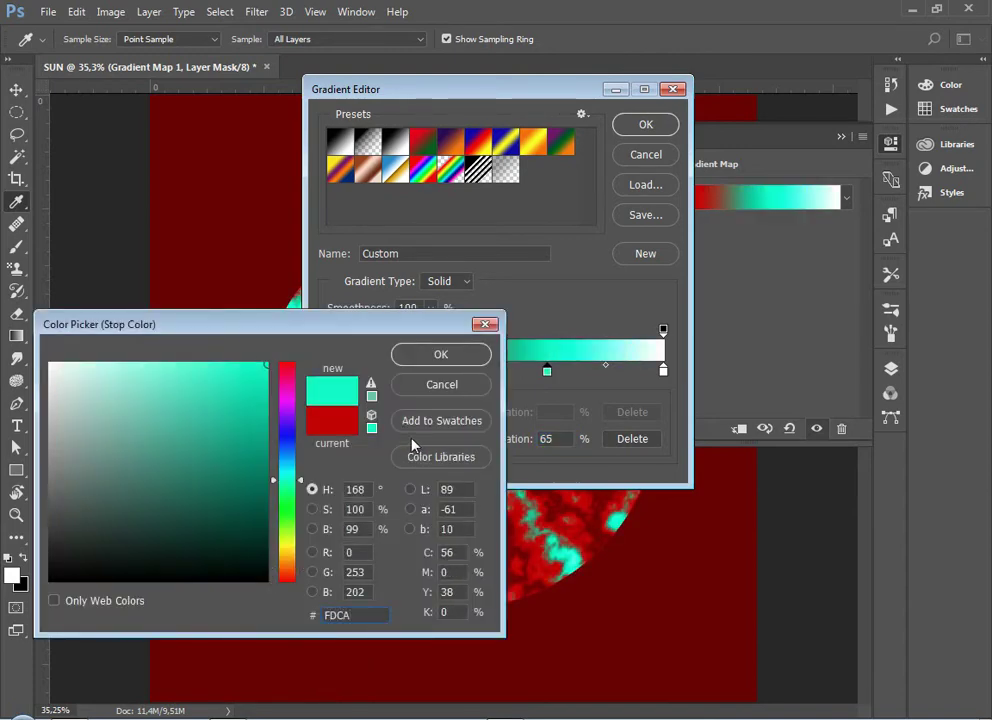
{"action": "type", "text": "3C"}
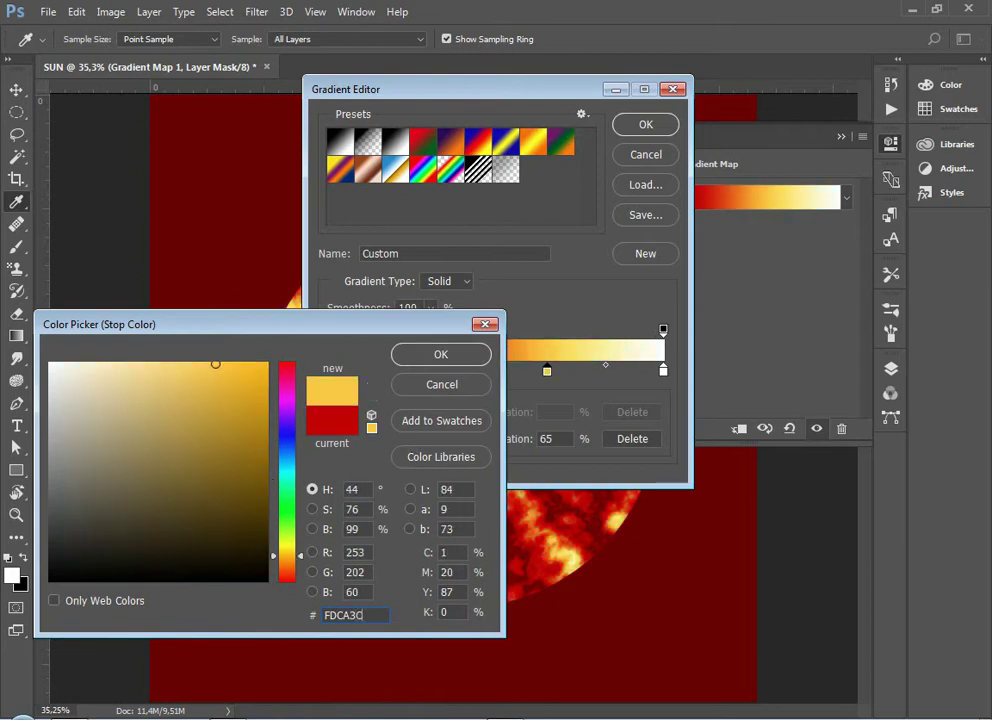
{"action": "left_click", "coordinate": [456, 355]}
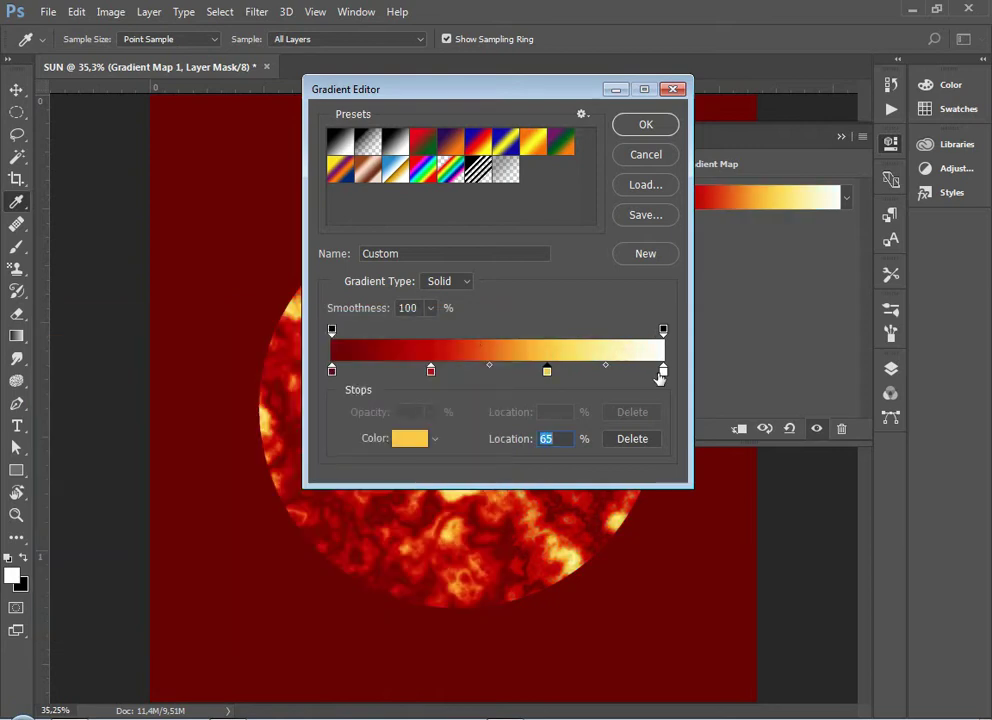
- Move the gradient's white end stop to location 80%, accept the gradient and collapse the adjustment's properties
{"action": "left_click", "coordinate": [663, 370]}
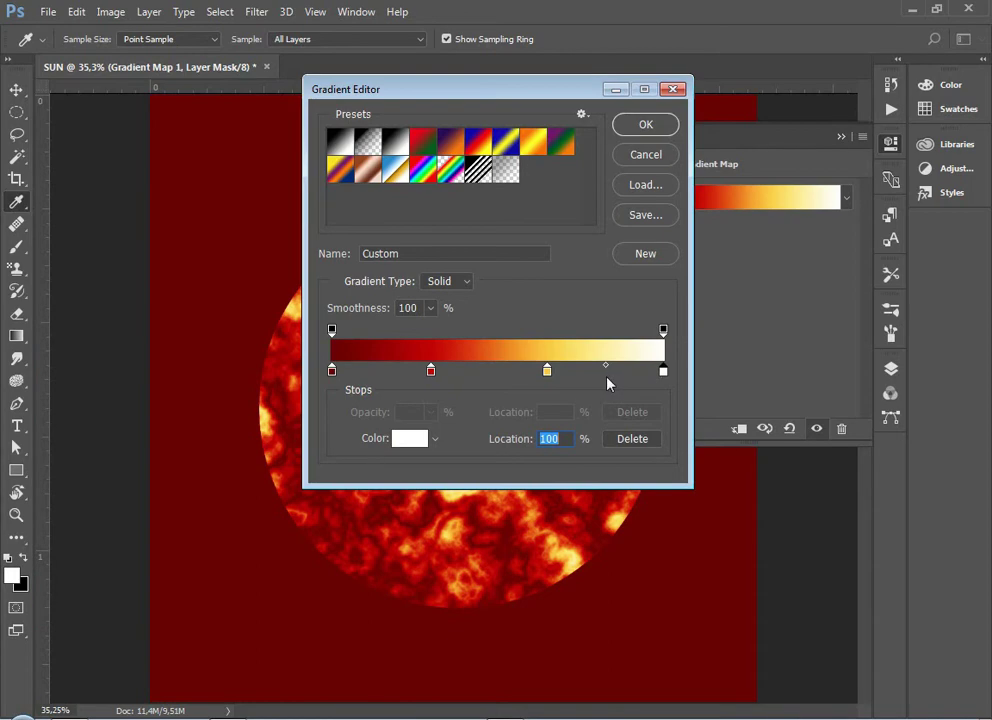
{"action": "type", "text": "80"}
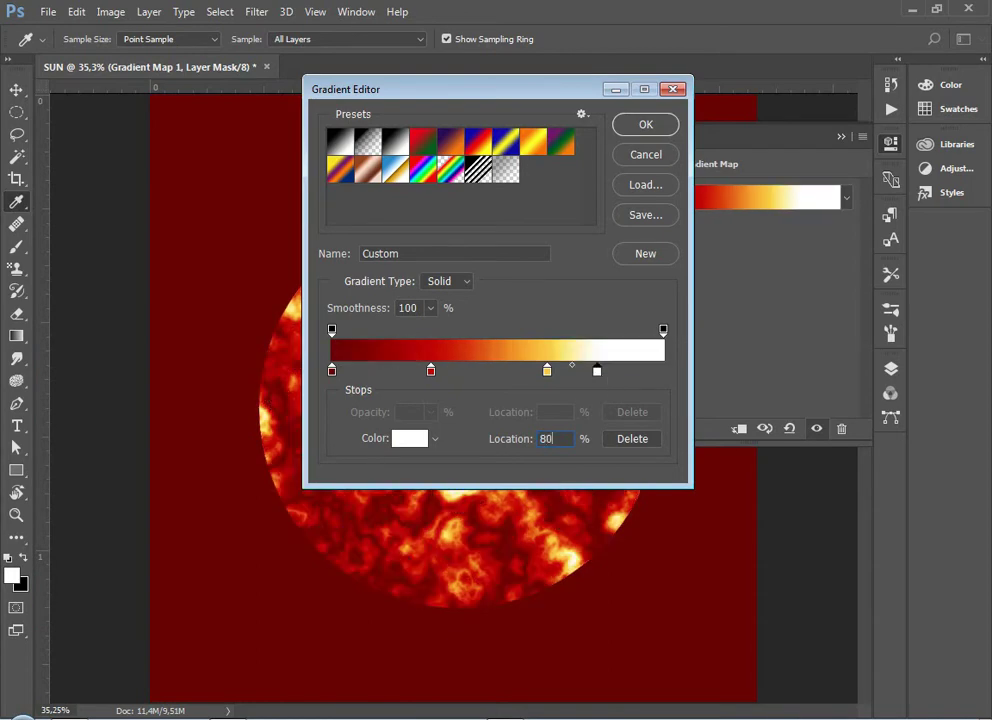
{"action": "left_click", "coordinate": [664, 124]}
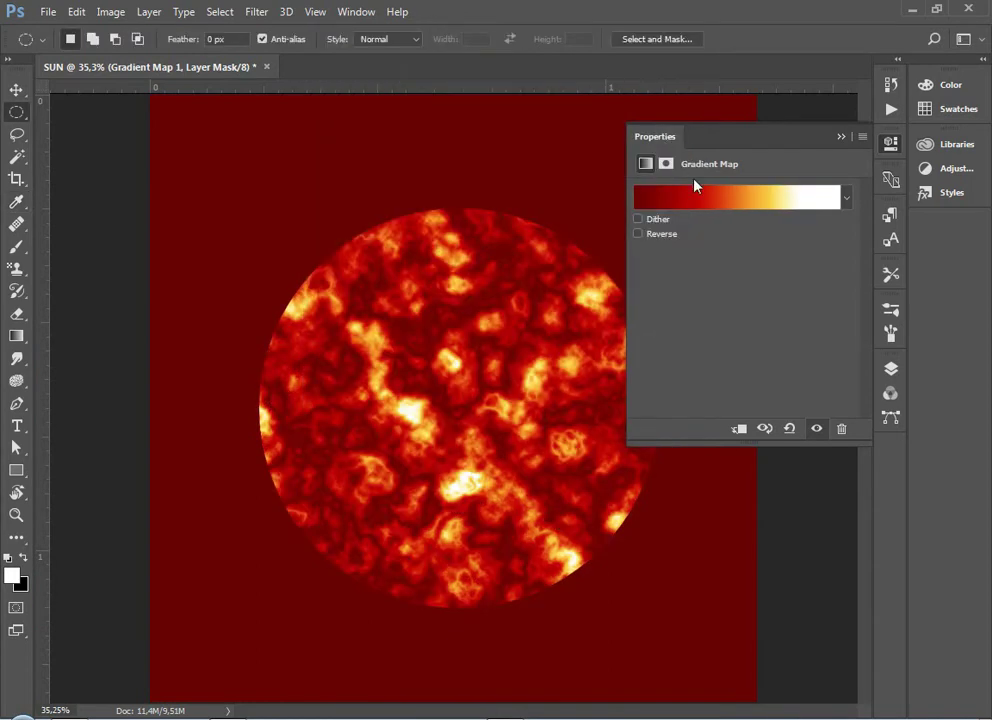
{"action": "left_click", "coordinate": [841, 137]}
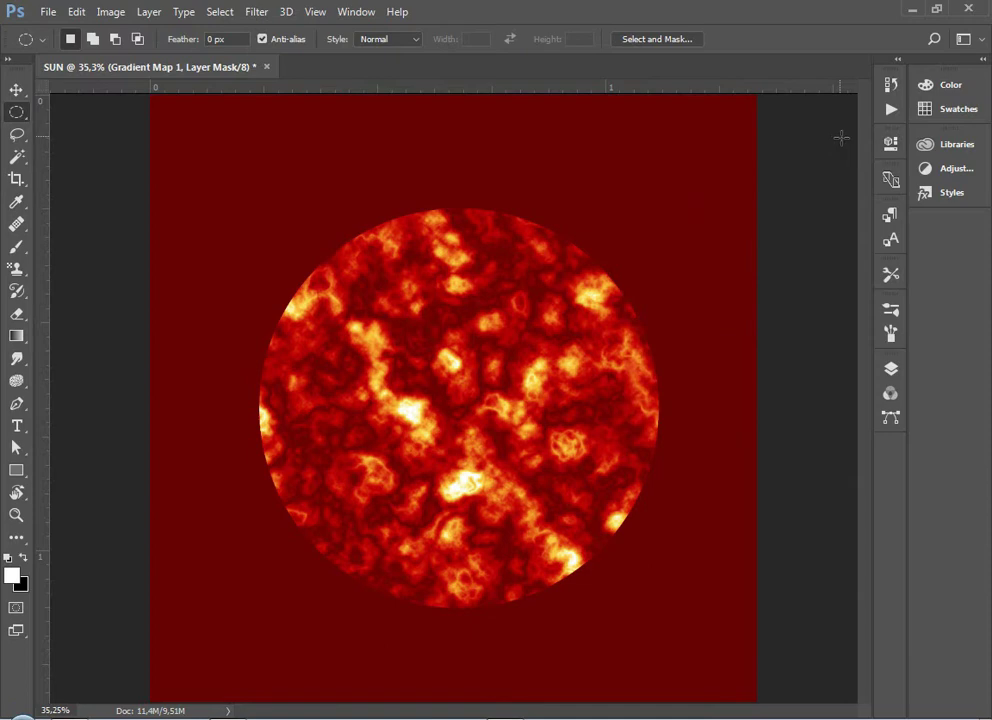
- Merge the Gradient Map 1 adjustment layer with the clouds on Layer 1
{"action": "left_click", "coordinate": [889, 368]}
{"action": "left_click", "coordinate": [815, 502]}
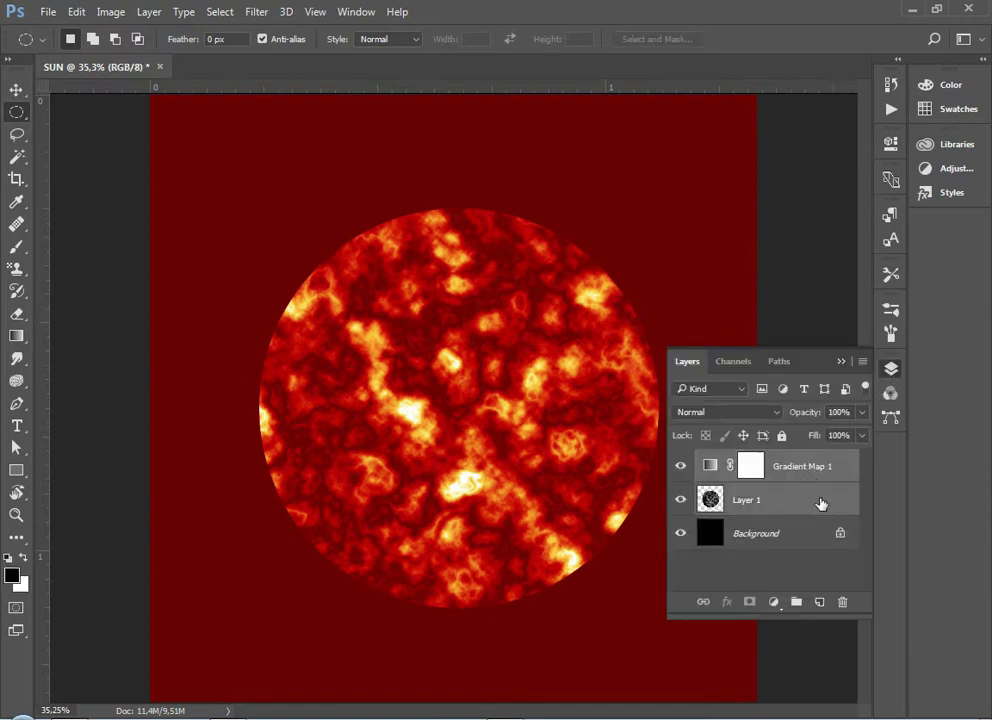
{"action": "key", "text": "ctrl+e"}
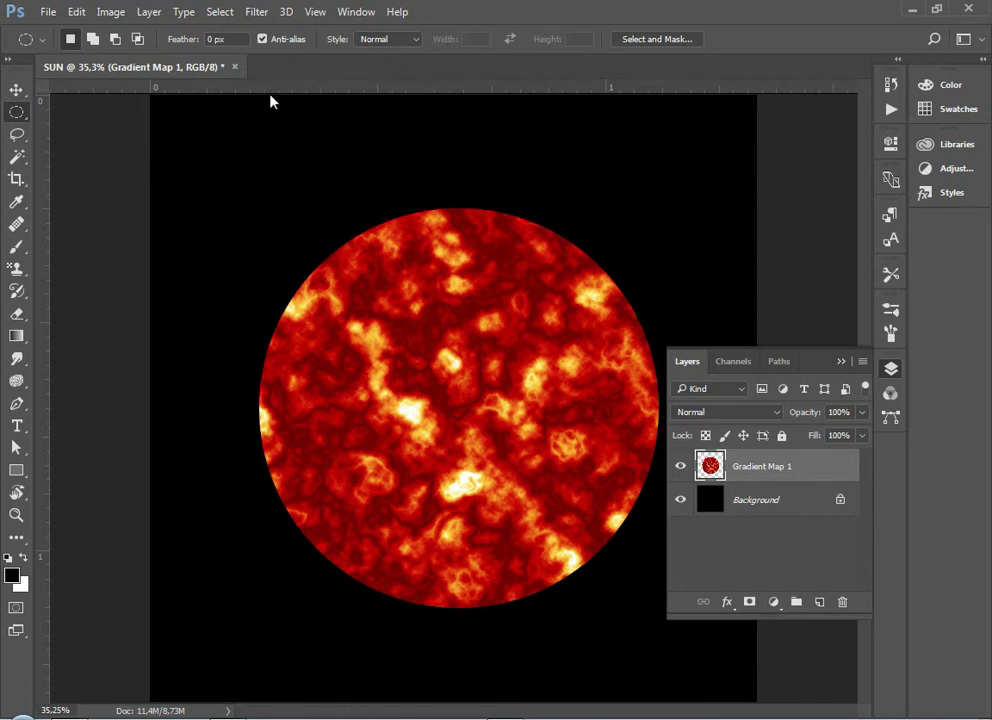
- Apply the Spherize distortion filter to the merged sun layer with an amount of 100% in Normal mode
{"action": "left_click", "coordinate": [256, 12]}
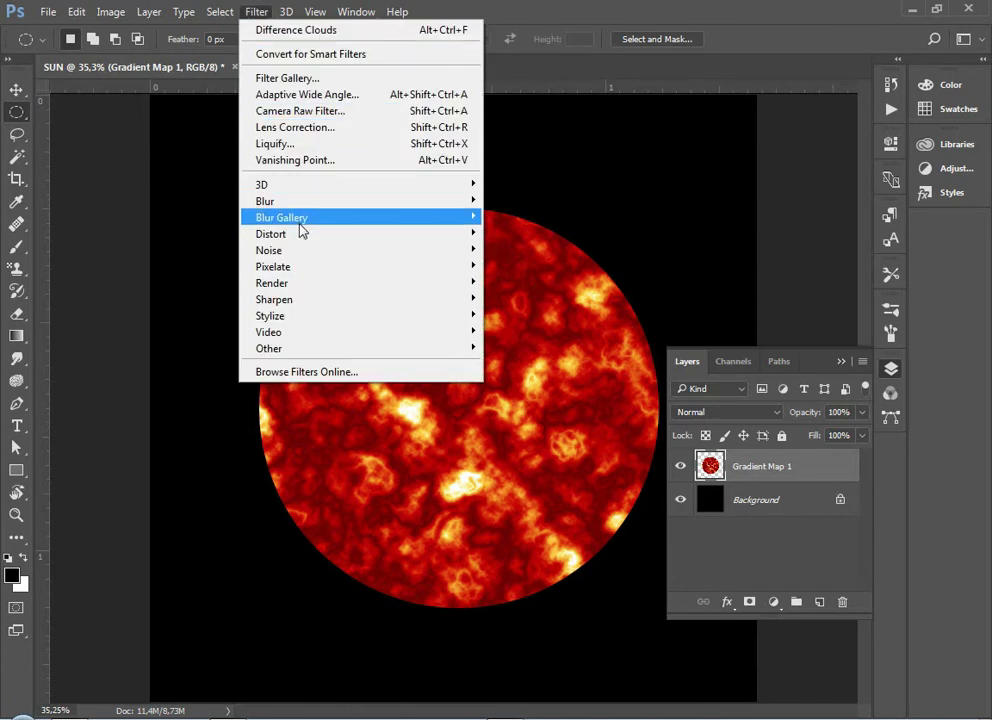
{"action": "mouse_move", "coordinate": [379, 230]}
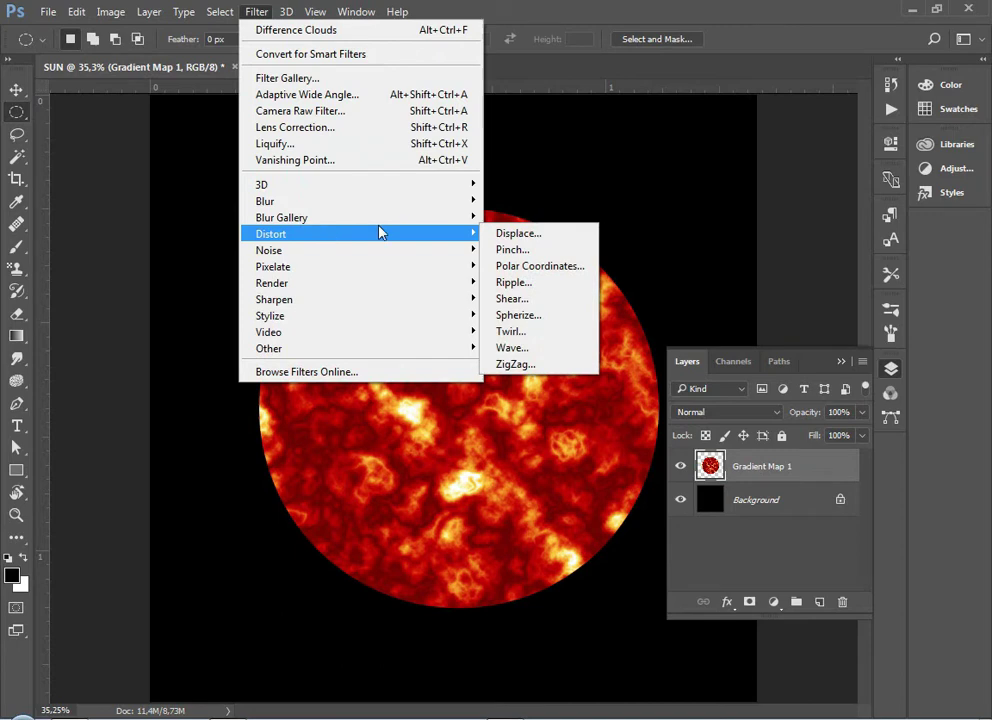
{"action": "left_click", "coordinate": [537, 316]}
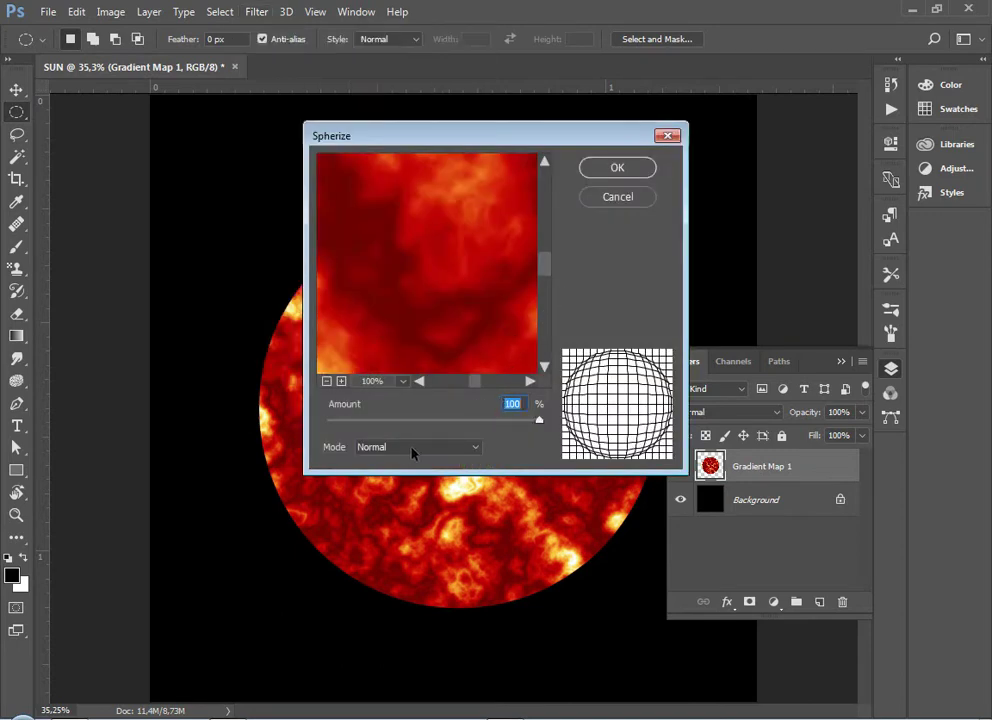
{"action": "left_click", "coordinate": [636, 172]}
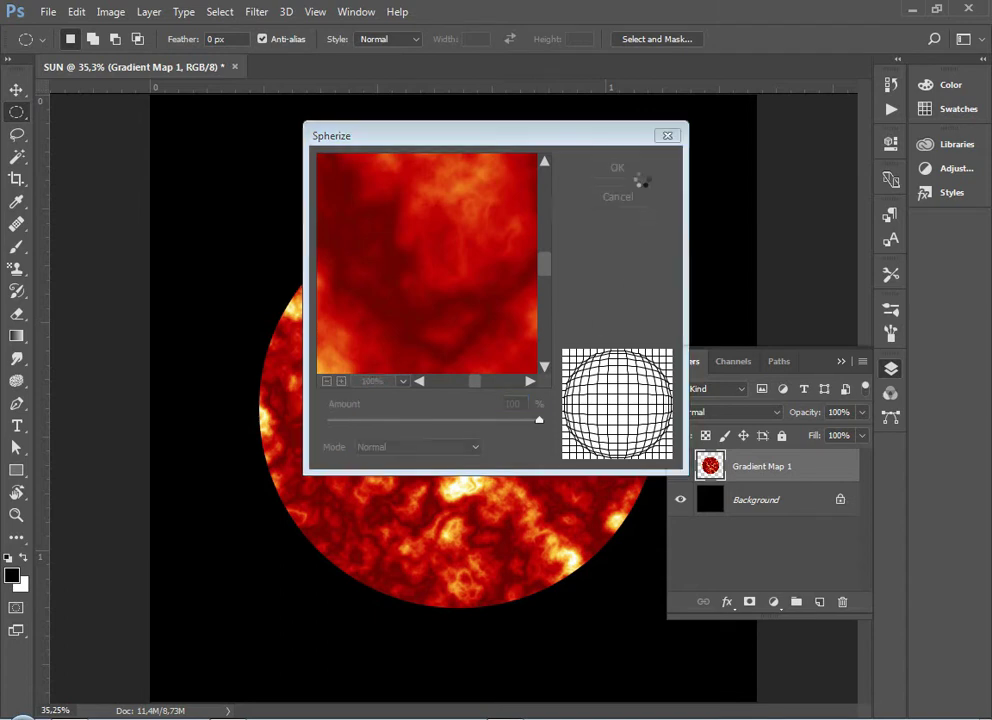
- Spherize the sun layer a second time with an amount of 100% in Normal mode
{"action": "left_click", "coordinate": [256, 12]}
{"action": "mouse_move", "coordinate": [305, 290]}
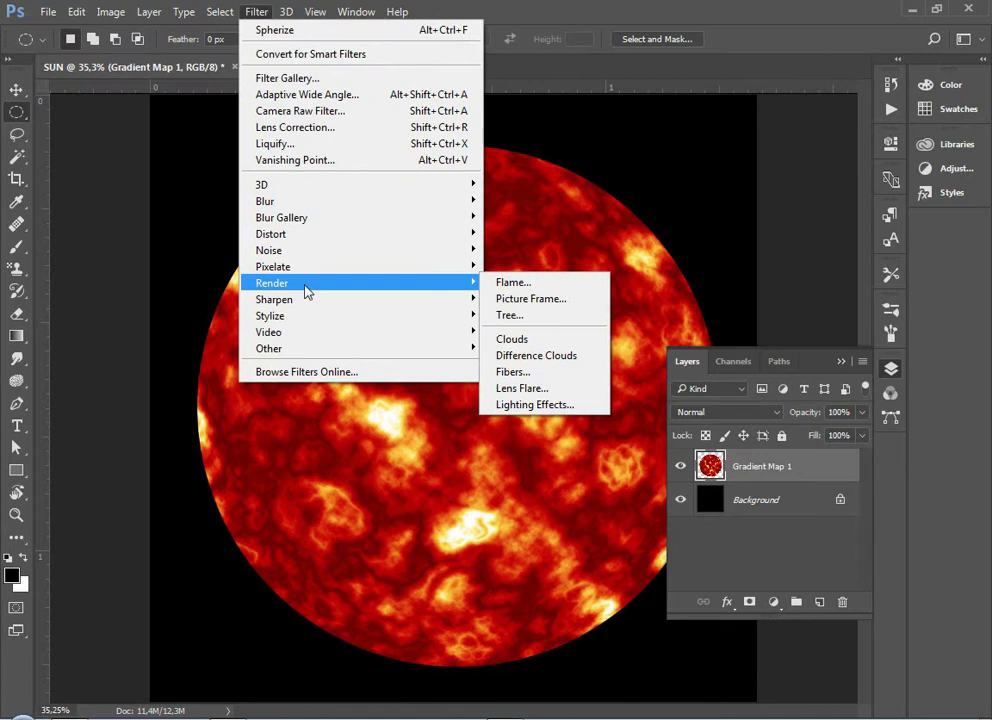
{"action": "mouse_move", "coordinate": [458, 234]}
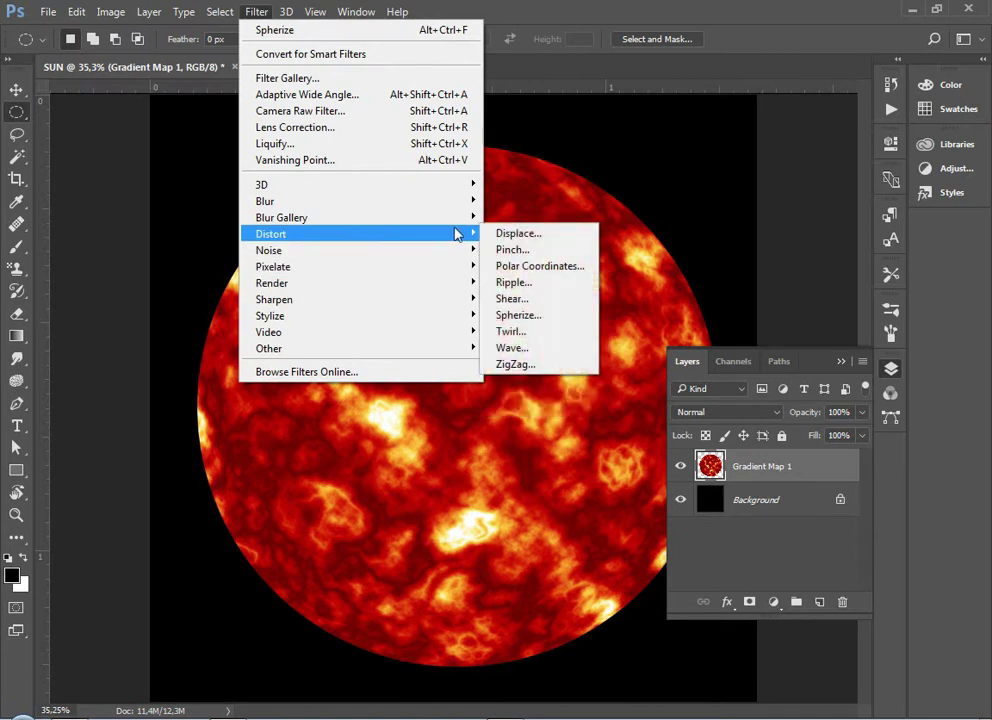
{"action": "left_click", "coordinate": [519, 315]}
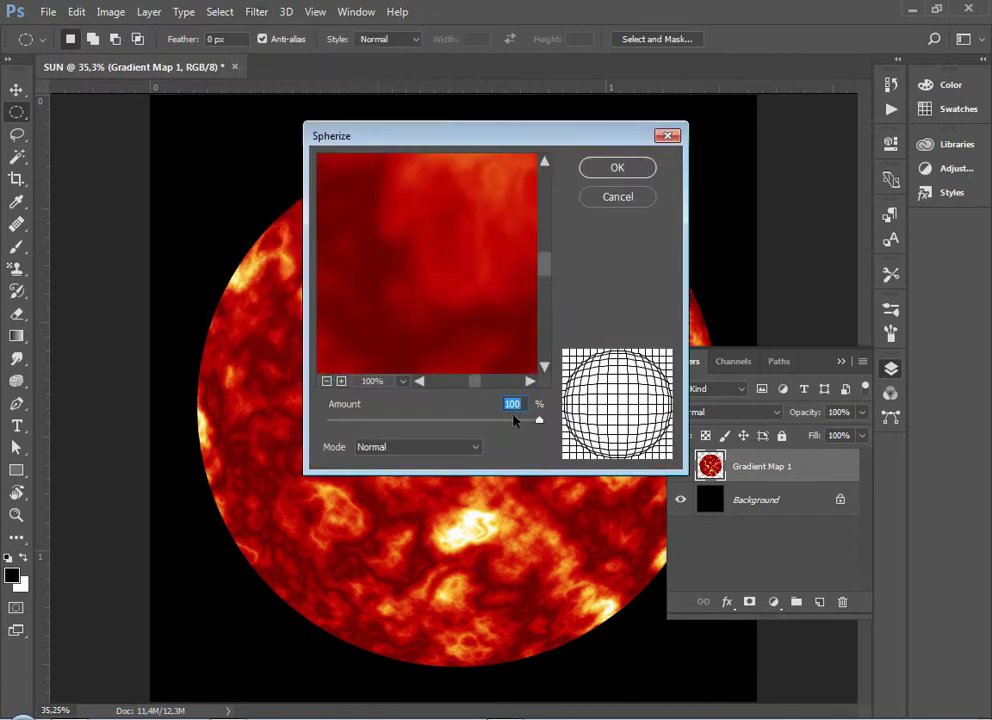
{"action": "left_click", "coordinate": [633, 169]}
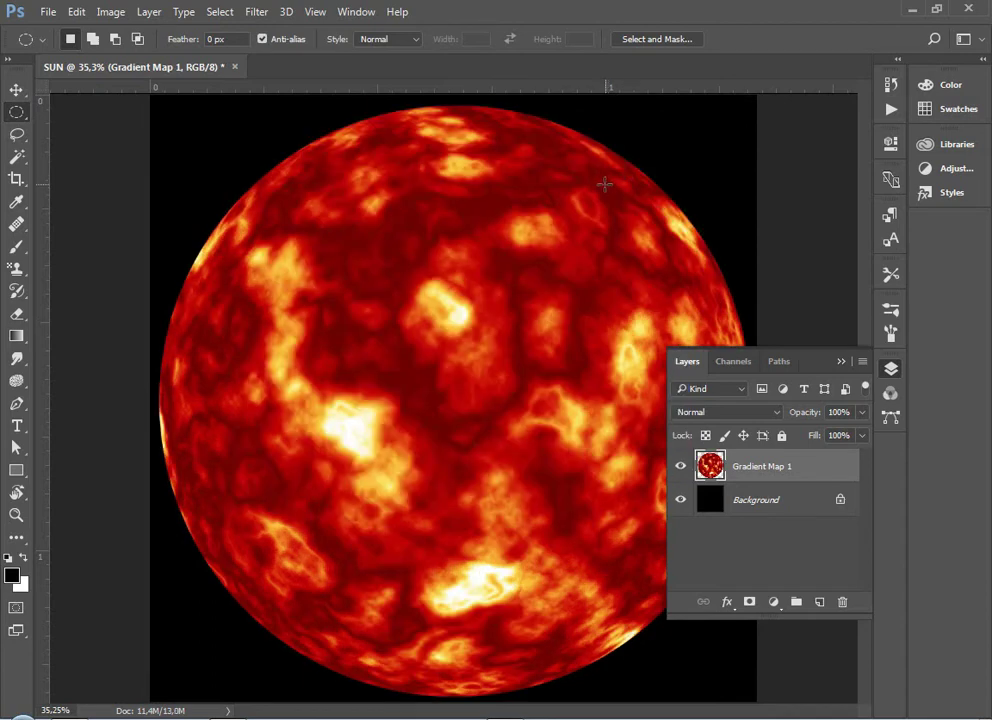
{"action": "key", "text": "ctrl+t"}
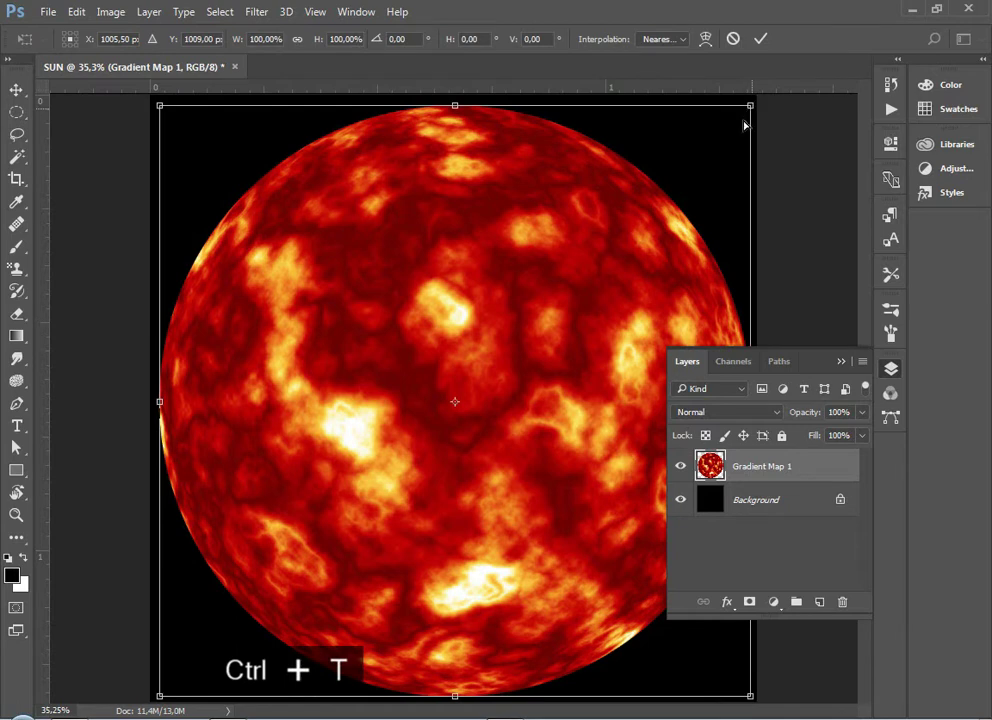
{"action": "left_click_drag", "start_coordinate": [744, 125], "coordinate": [739, 133]}
{"action": "left_click", "coordinate": [733, 38]}
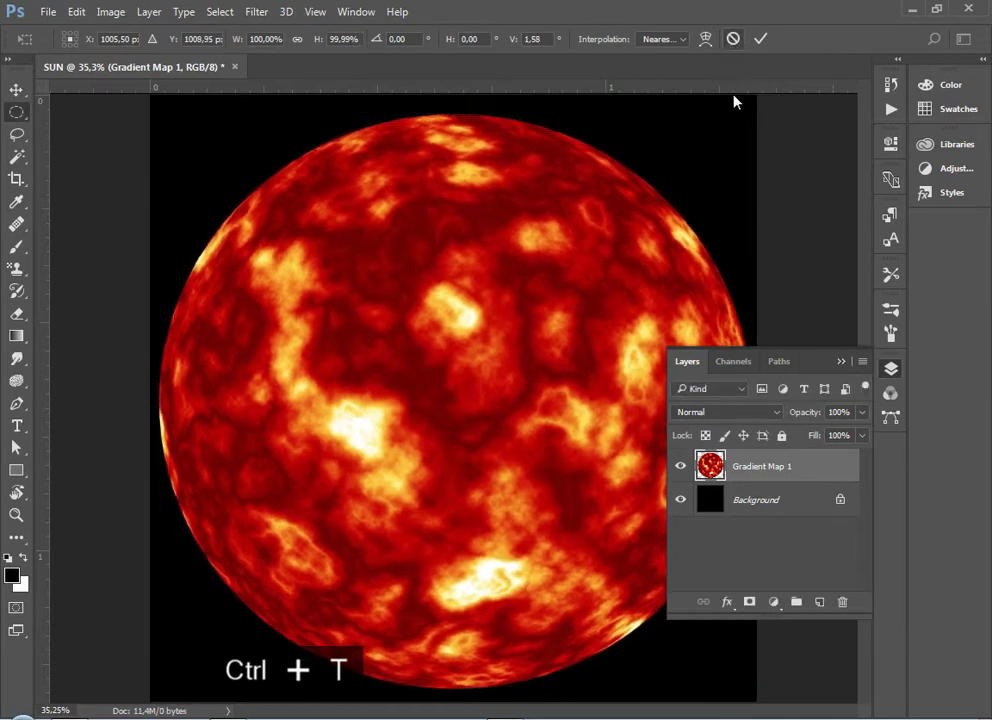
- Scale the sun layer down proportionally around its centre to about 70% of its size
{"action": "key", "text": "ctrl+t"}
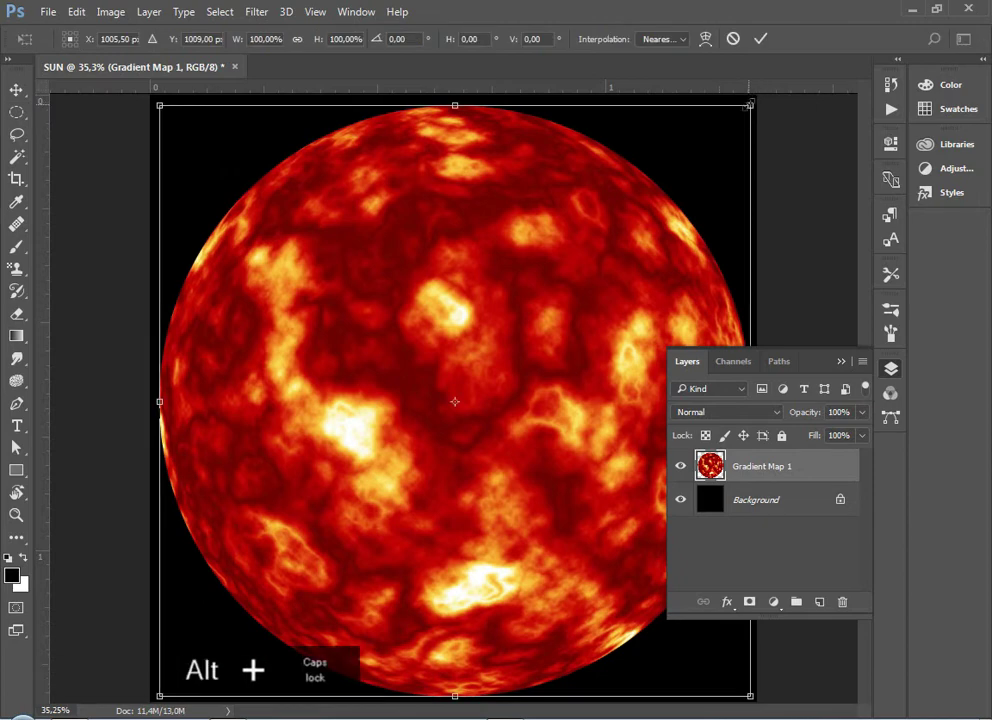
{"action": "left_click_drag", "start_coordinate": [745, 108], "coordinate": [670, 203]}
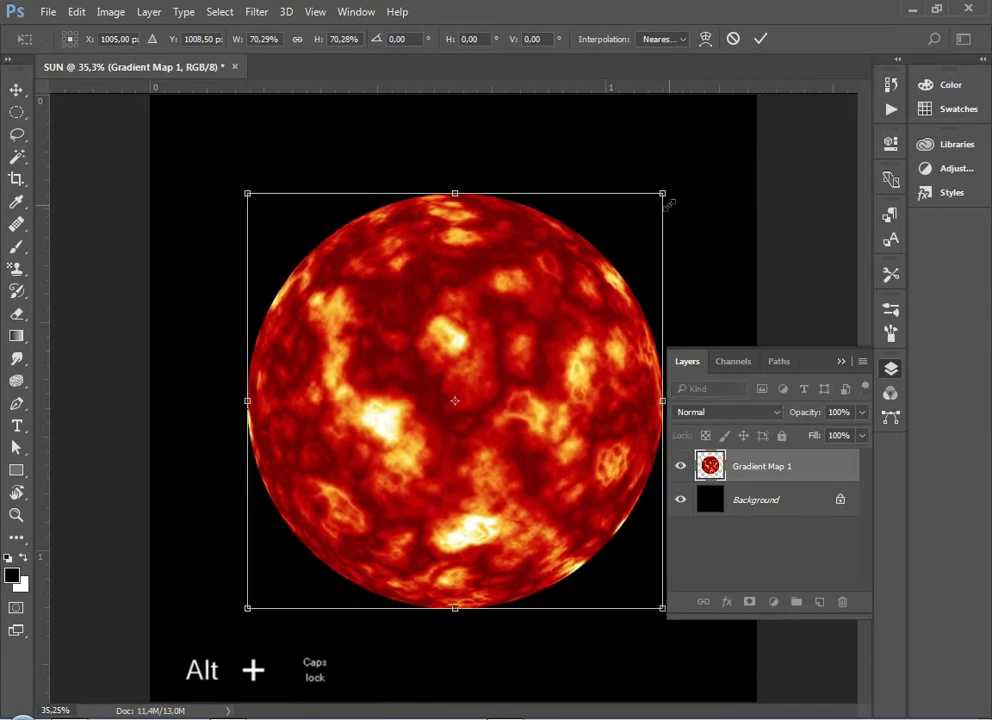
{"action": "left_click", "coordinate": [760, 37]}
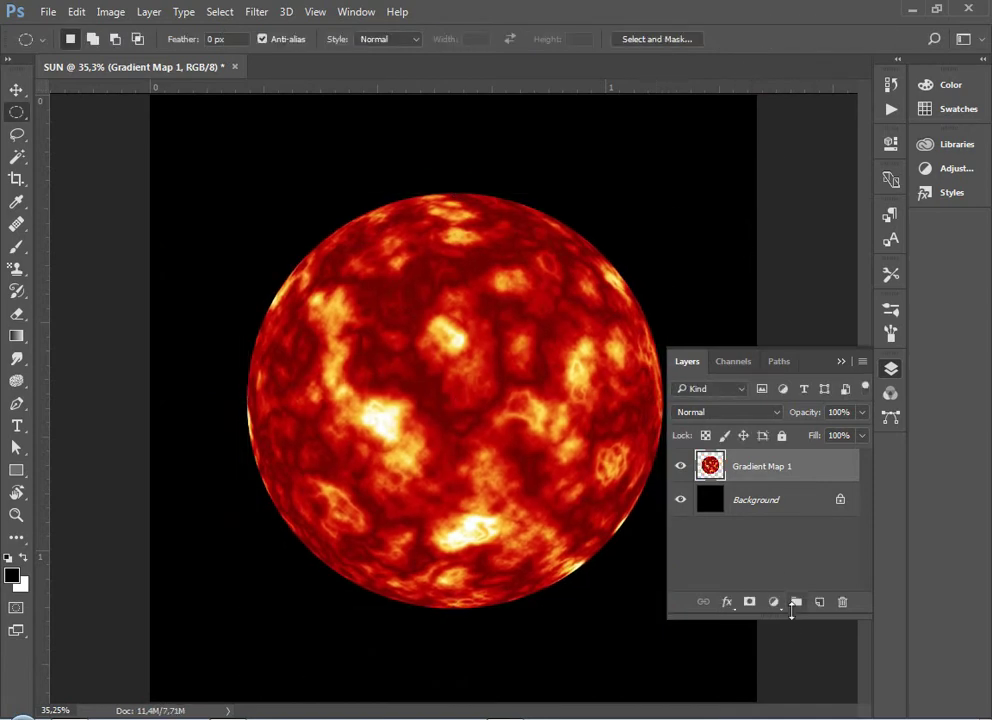
- Duplicate the sun layer and make the original Gradient Map 1 layer beneath the copy active
{"action": "key", "text": "ctrl+j"}
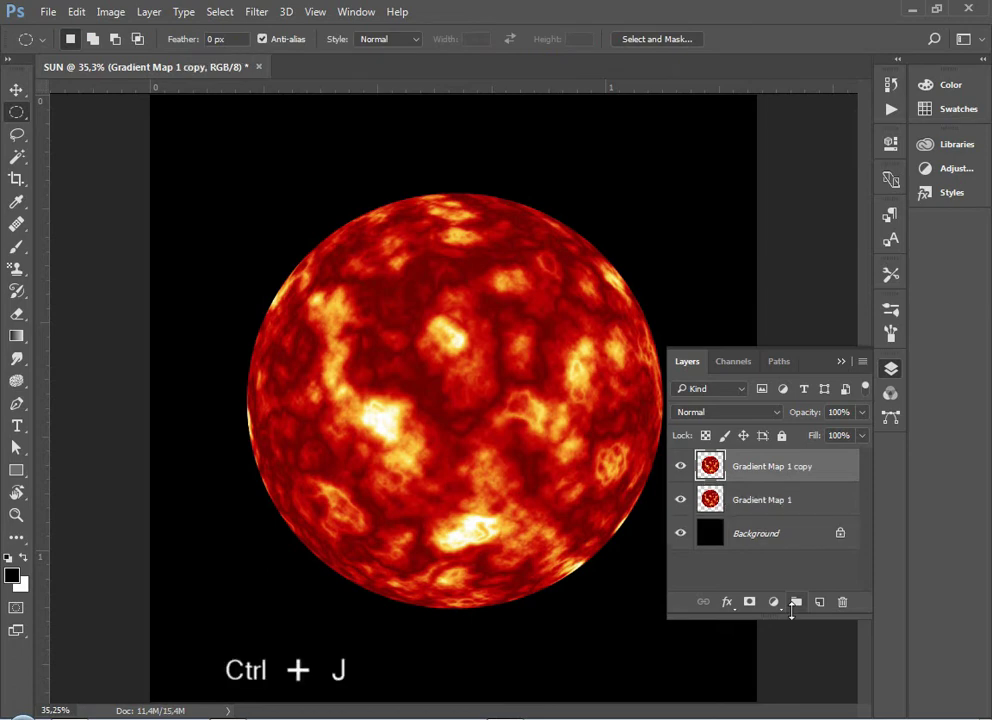
{"action": "left_click", "coordinate": [740, 499]}
{"action": "left_click", "coordinate": [258, 12]}
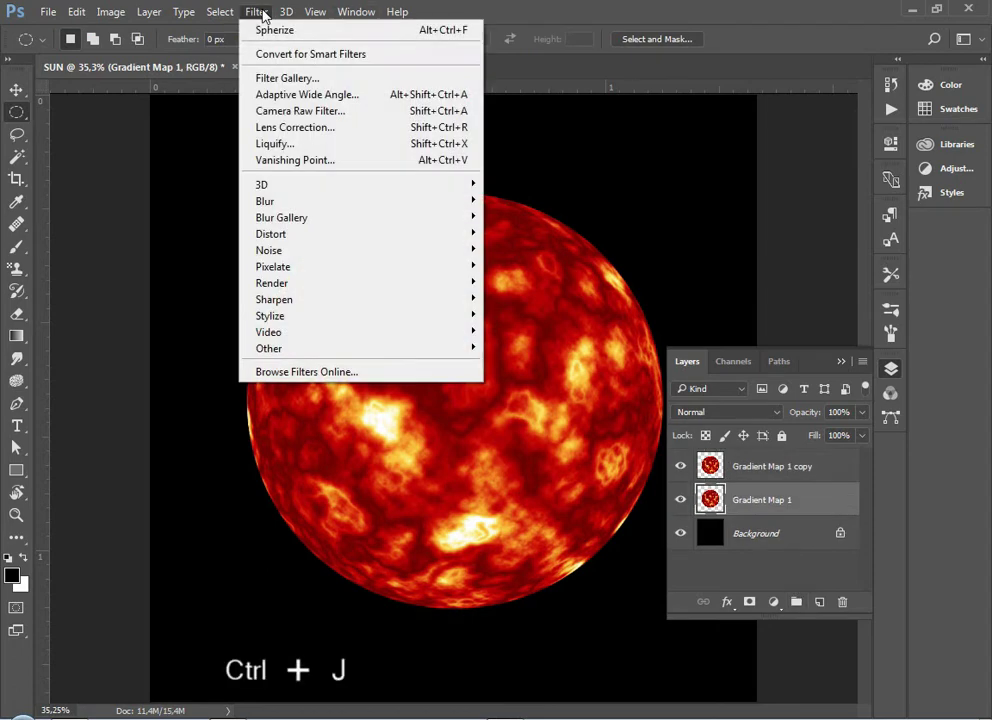
{"action": "mouse_move", "coordinate": [343, 205]}
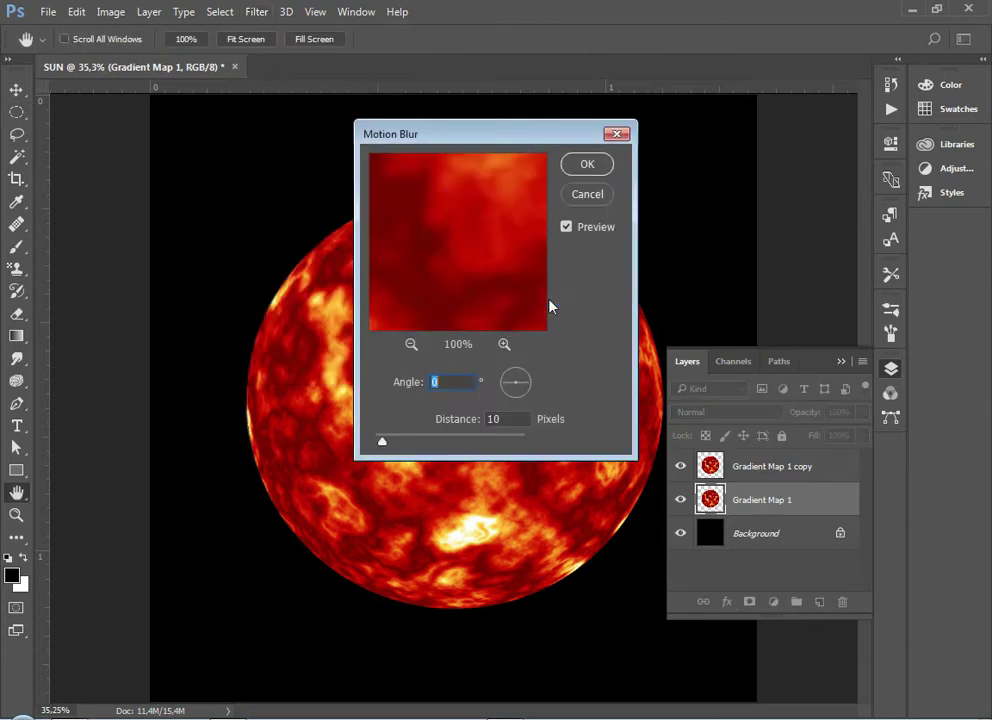
{"action": "left_click", "coordinate": [586, 194]}
- Apply a Radial Blur to the Gradient Map 1 layer with amount 100, Zoom method and Best quality
{"action": "left_click", "coordinate": [262, 12]}
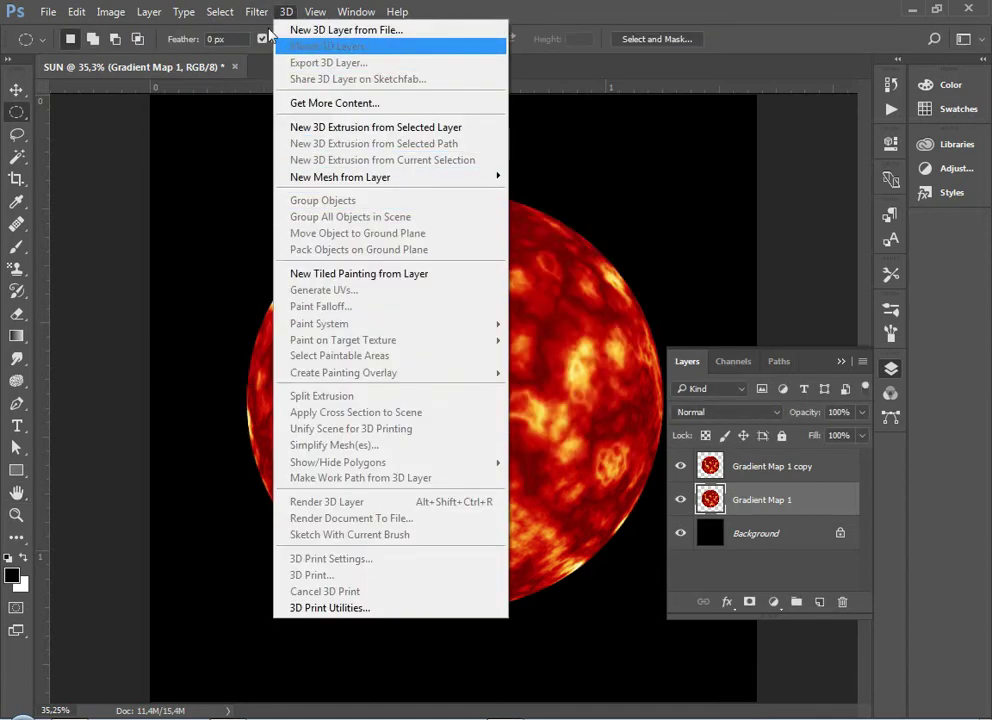
{"action": "mouse_move", "coordinate": [455, 201]}
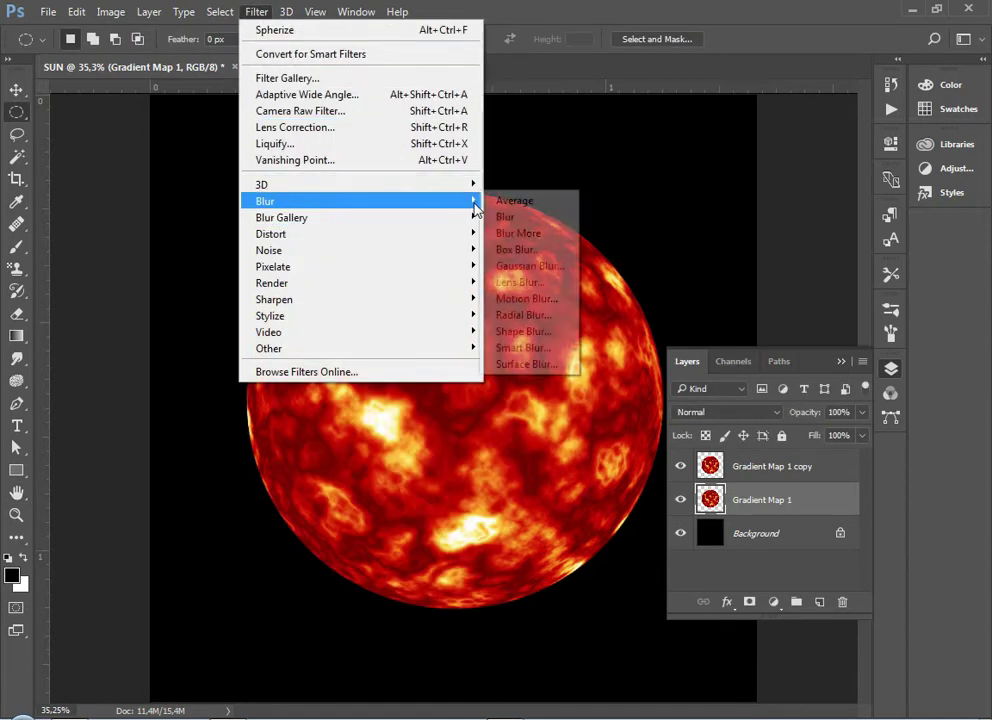
{"action": "left_click", "coordinate": [512, 316]}
{"action": "left_click", "coordinate": [553, 322]}
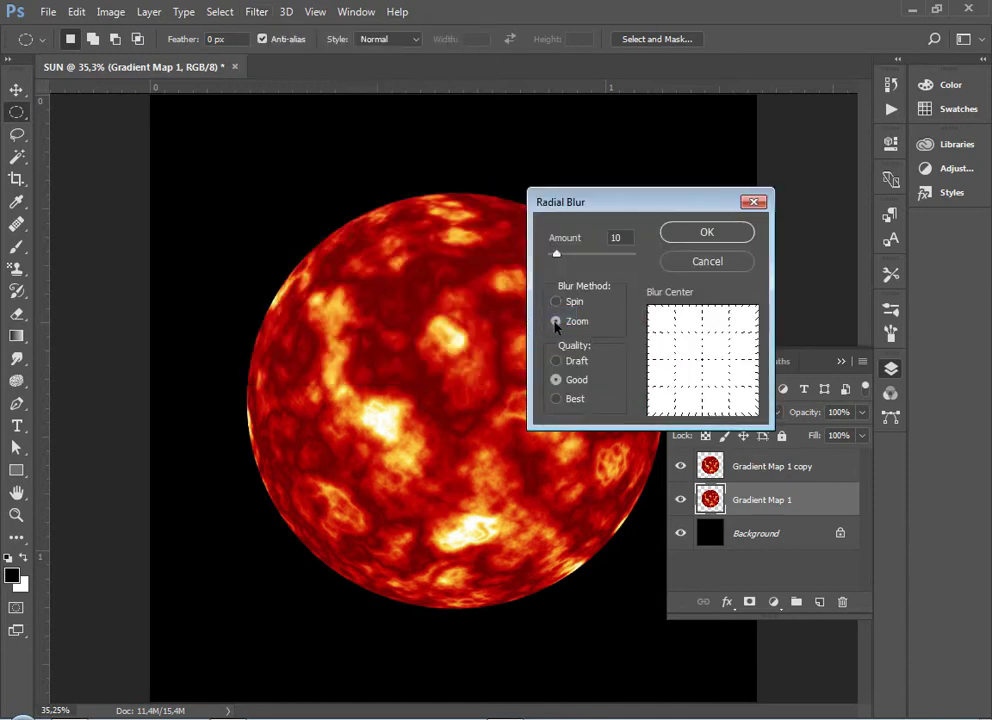
{"action": "left_click", "coordinate": [557, 399]}
{"action": "left_click_drag", "start_coordinate": [557, 254], "coordinate": [633, 254]}
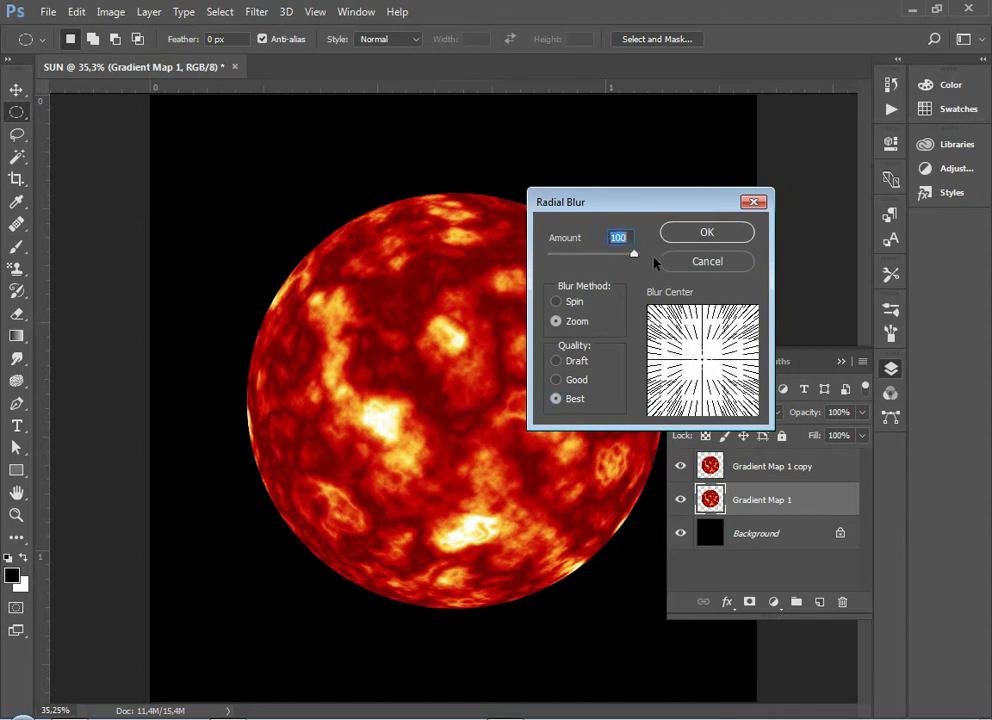
{"action": "left_click", "coordinate": [699, 235]}
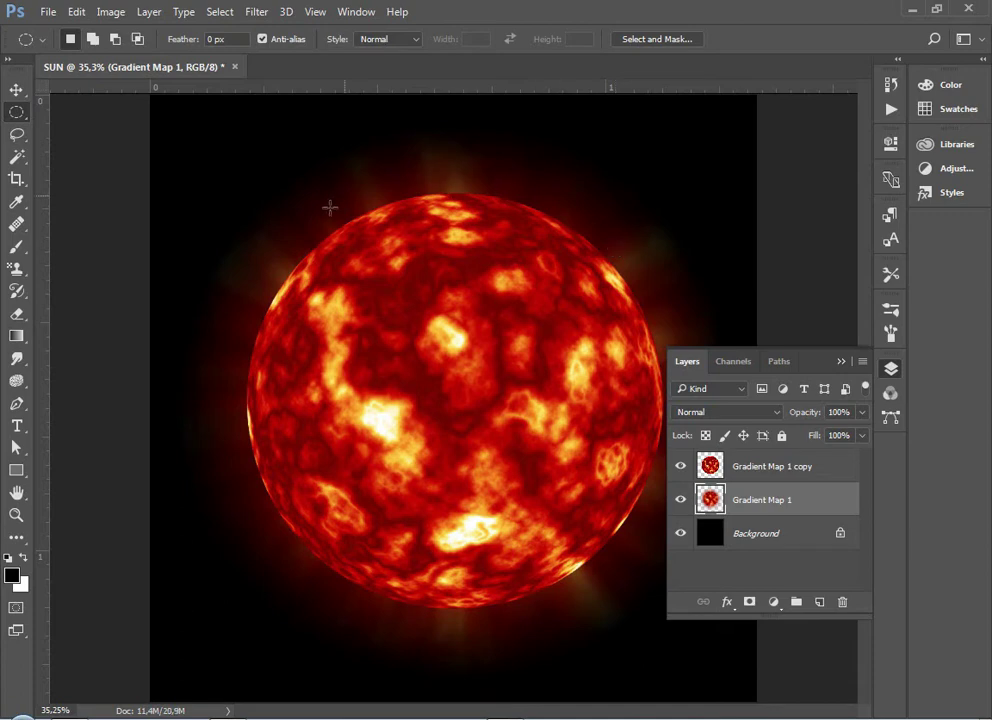
- Duplicate the Gradient Map 1 copy layer
{"action": "left_click", "coordinate": [735, 468]}
{"action": "key", "text": "ctrl+j"}
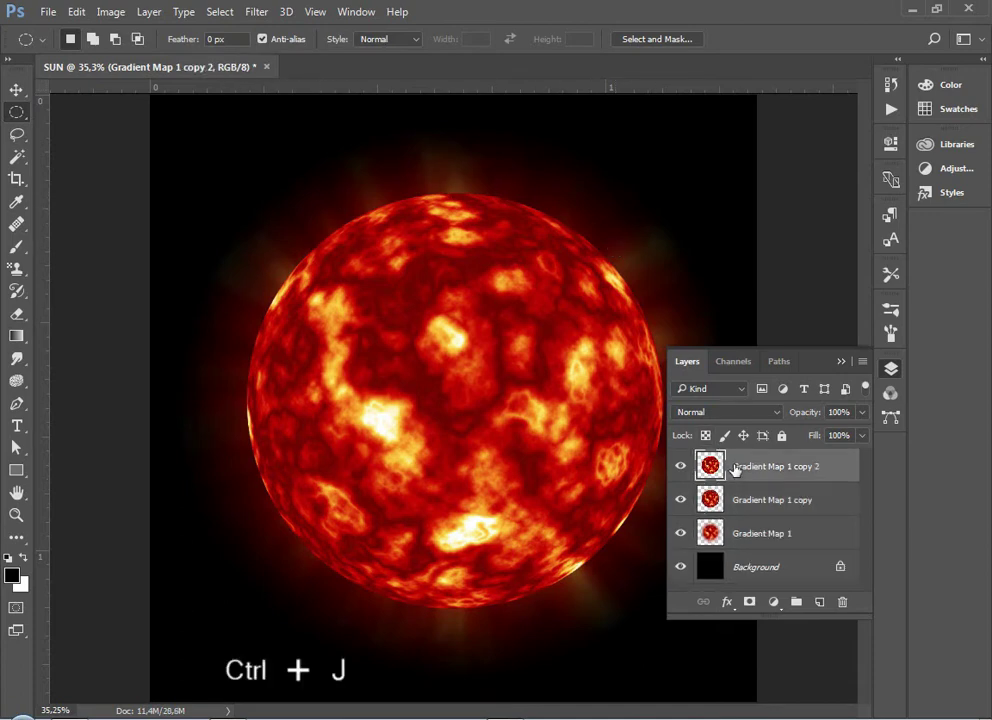
- Add an Outer Glow in colour f9b92f to the Gradient Map 1 copy layer
{"action": "left_click", "coordinate": [719, 500]}
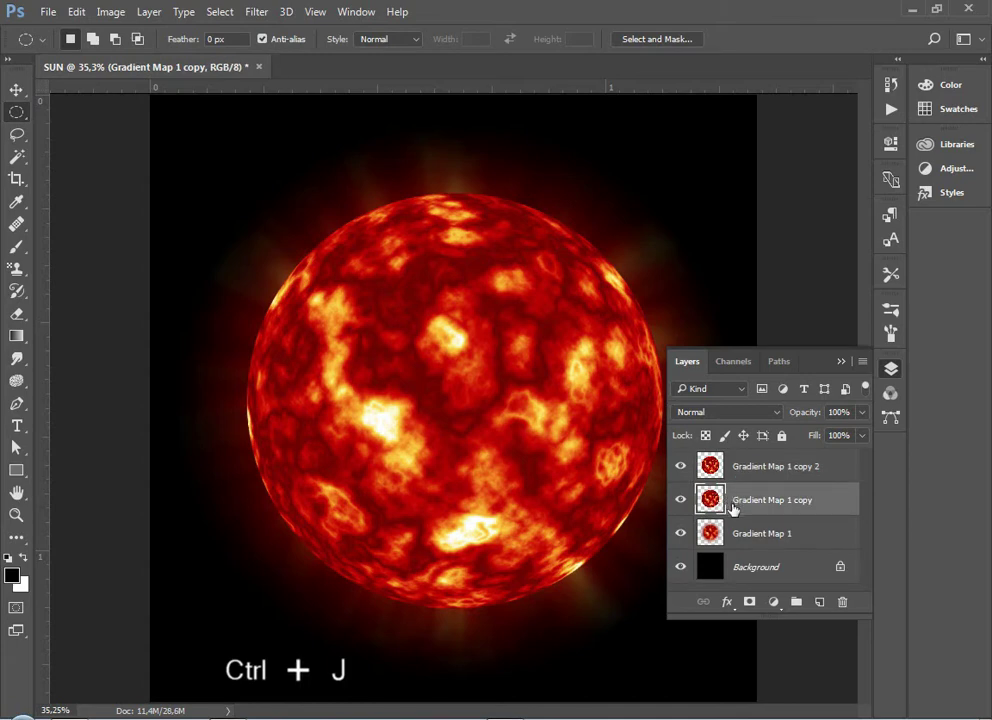
{"action": "double_click", "coordinate": [836, 513]}
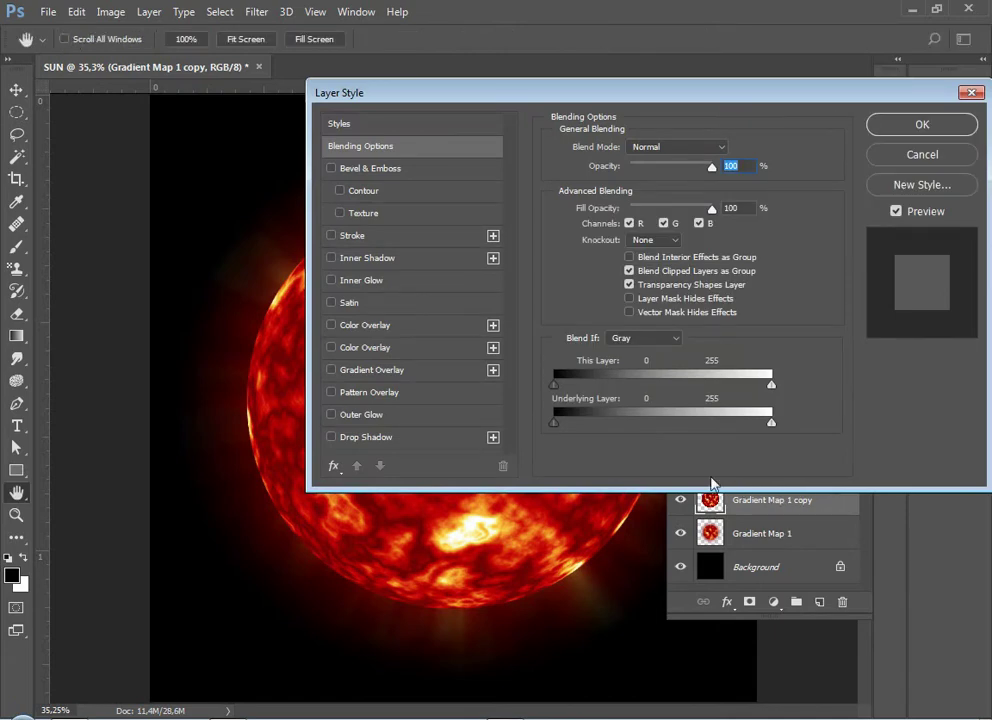
{"action": "left_click", "coordinate": [437, 414]}
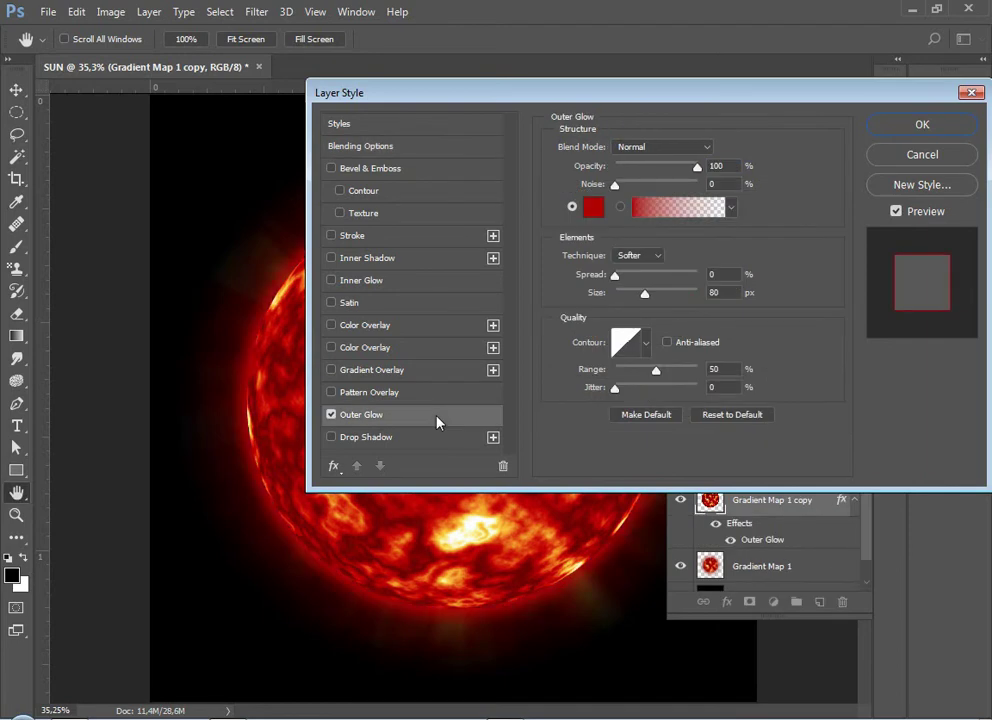
{"action": "left_click", "coordinate": [592, 207]}
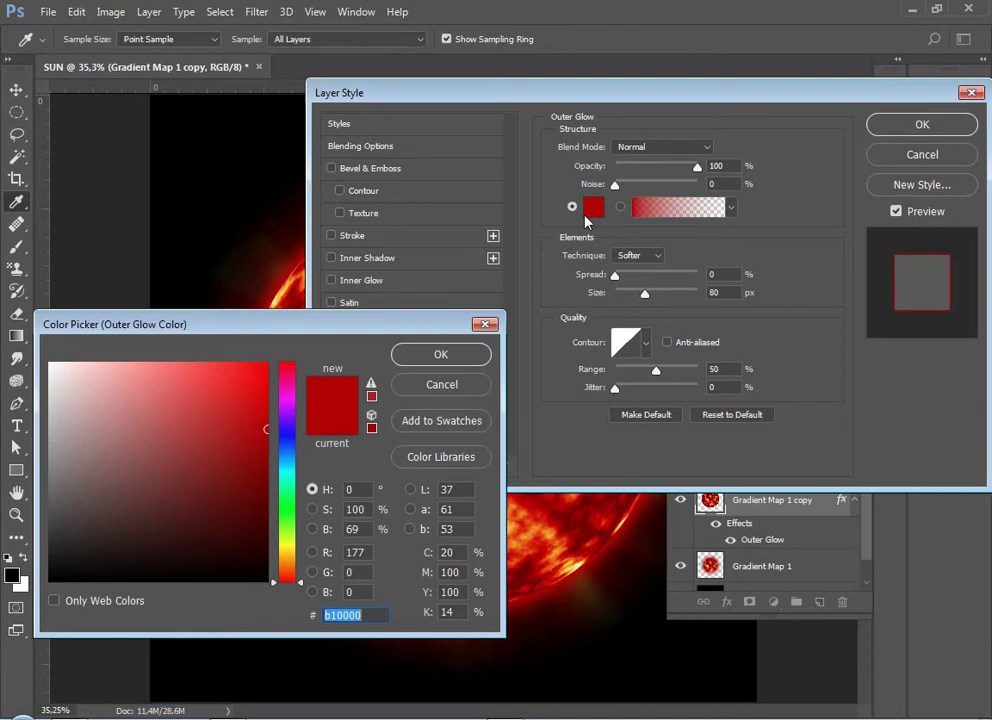
{"action": "type", "text": "f"}
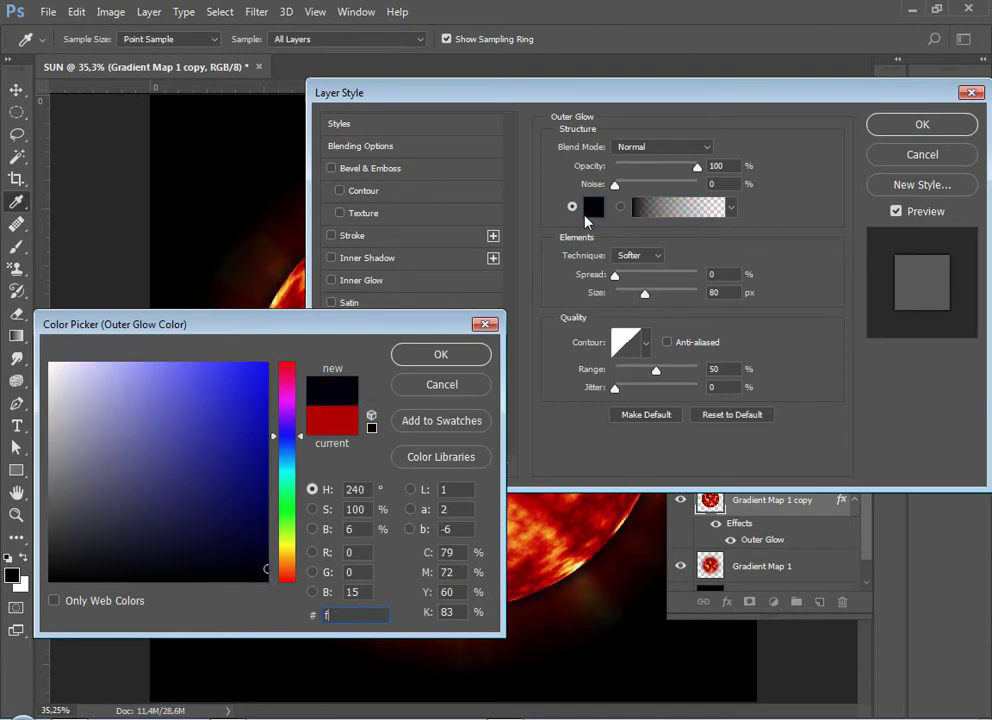
{"action": "type", "text": "9b"}
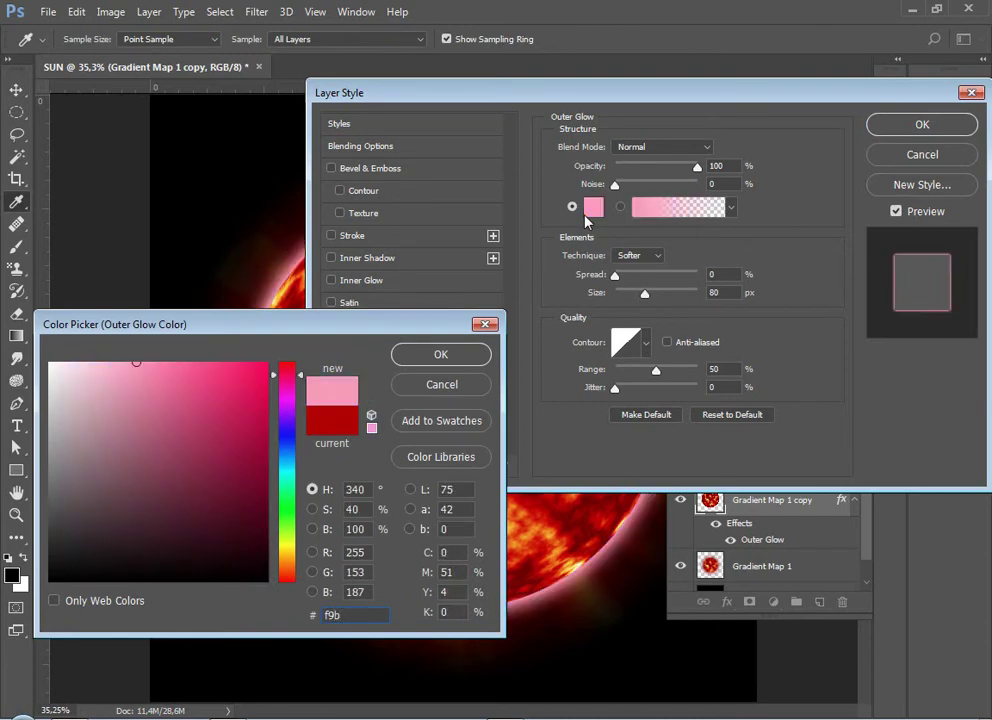
{"action": "type", "text": "92f"}
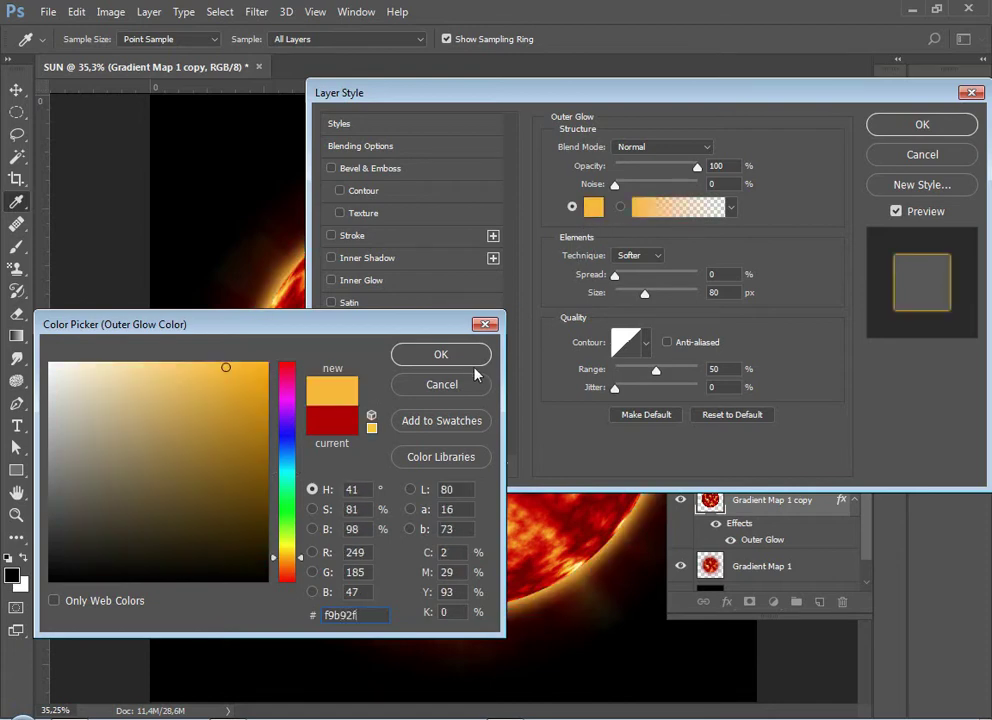
{"action": "left_click", "coordinate": [433, 355]}
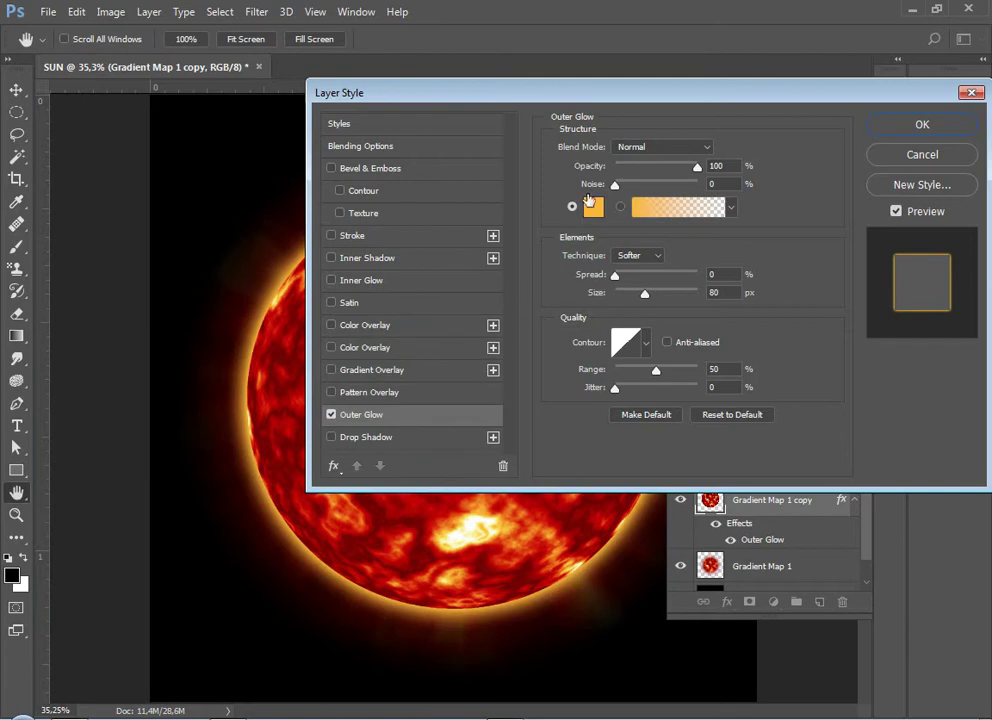
- Set the outer glow's blend mode to Dissolve and its size to 30 px, and apply the layer style
{"action": "left_click", "coordinate": [628, 147]}
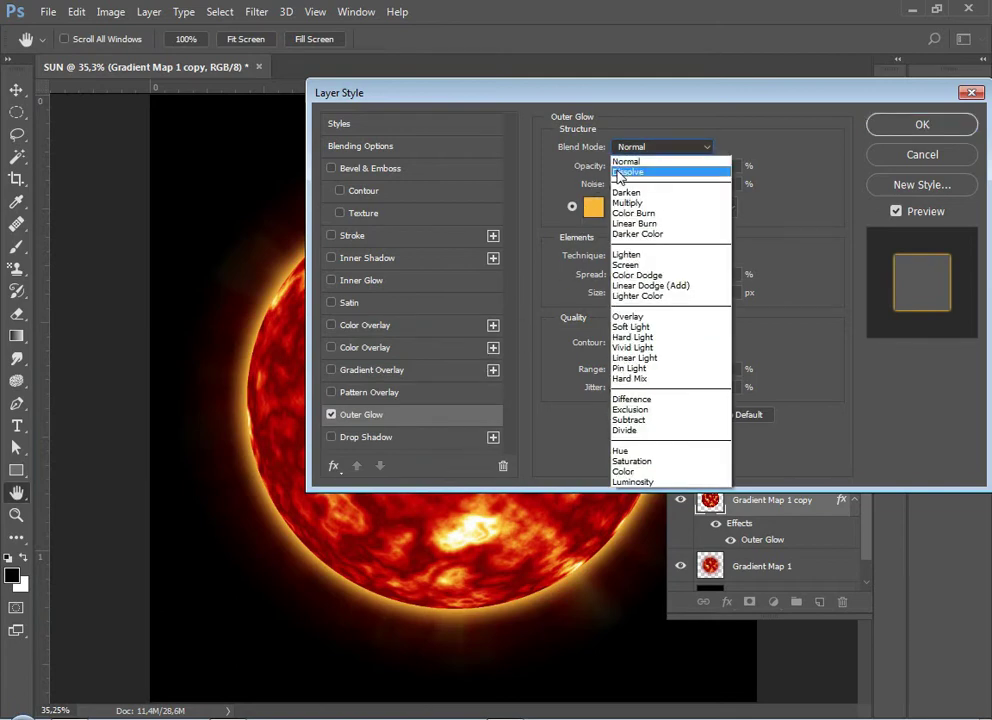
{"action": "left_click", "coordinate": [618, 173]}
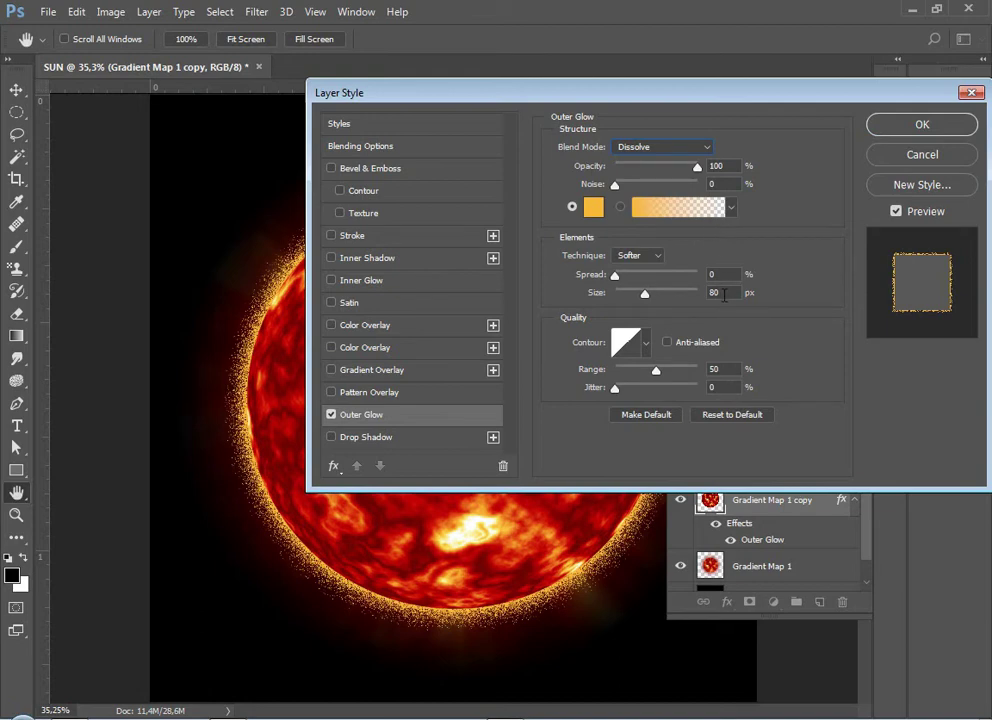
{"action": "left_click_drag", "start_coordinate": [724, 295], "coordinate": [700, 292]}
{"action": "type", "text": "30"}
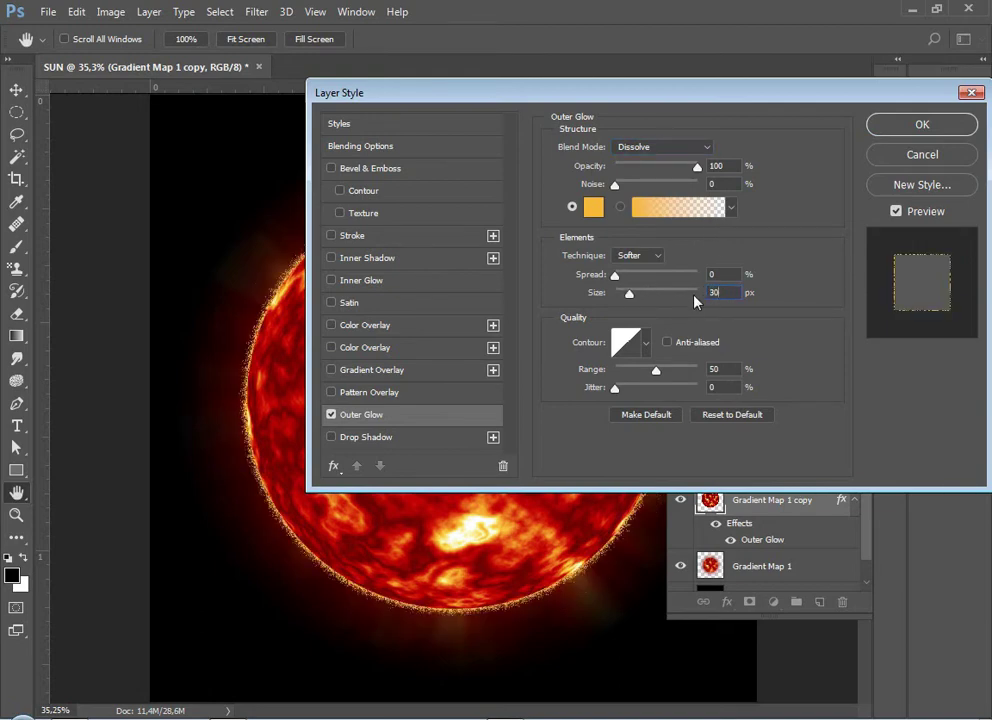
{"action": "left_click", "coordinate": [940, 130]}
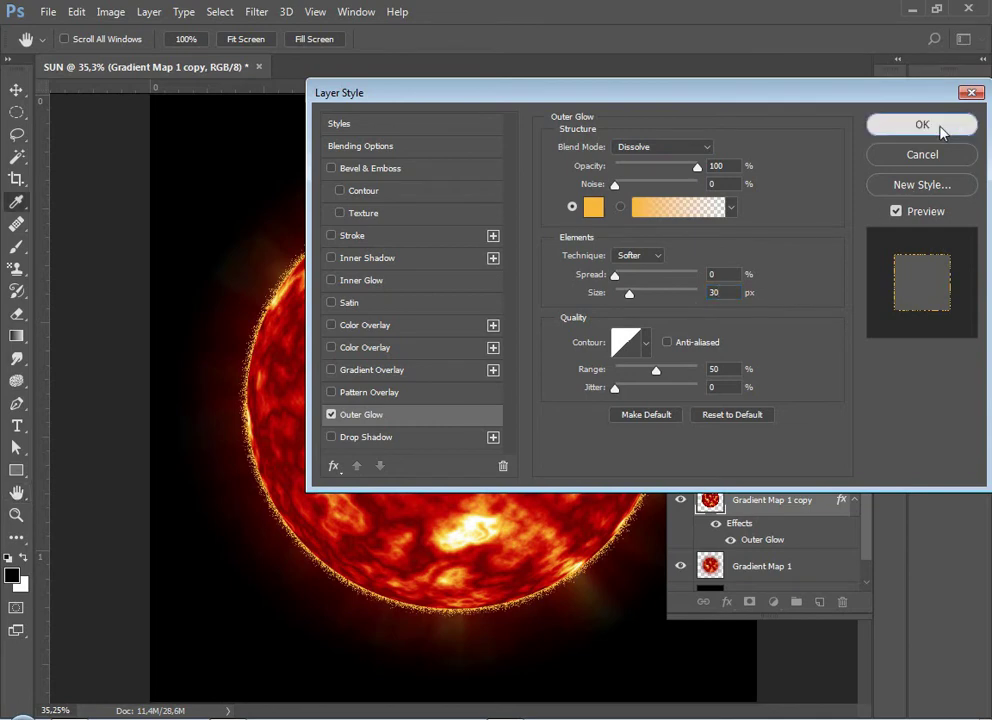
- Convert the Gradient Map 1 copy layer to a smart object and apply a Gaussian Blur with a 2 pixel radius
{"action": "right_click", "coordinate": [820, 517]}
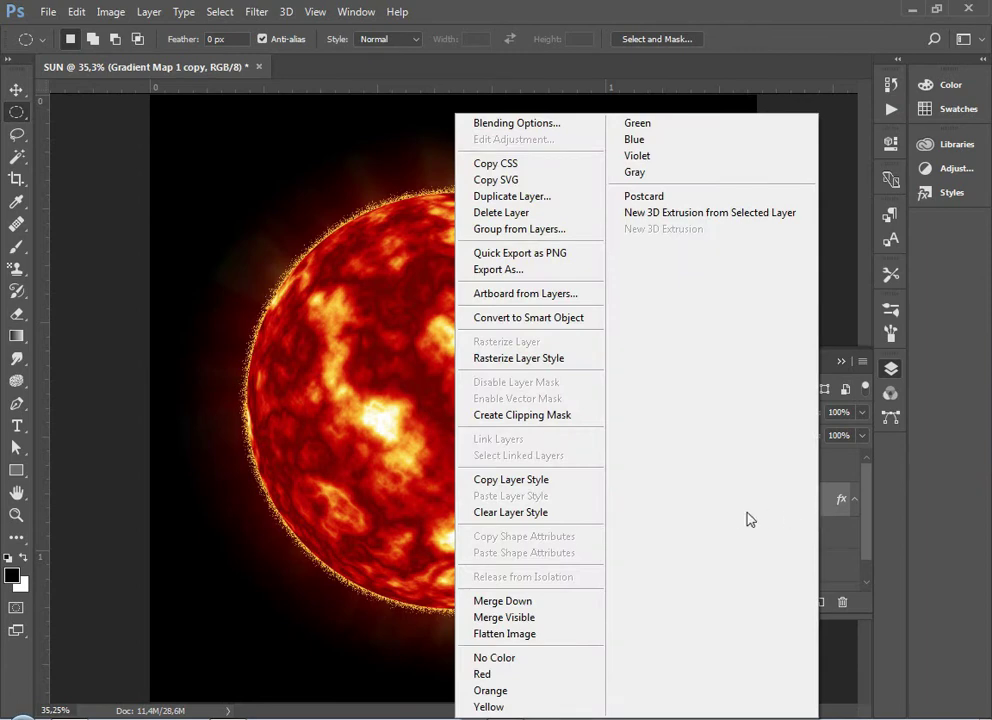
{"action": "left_click", "coordinate": [567, 320]}
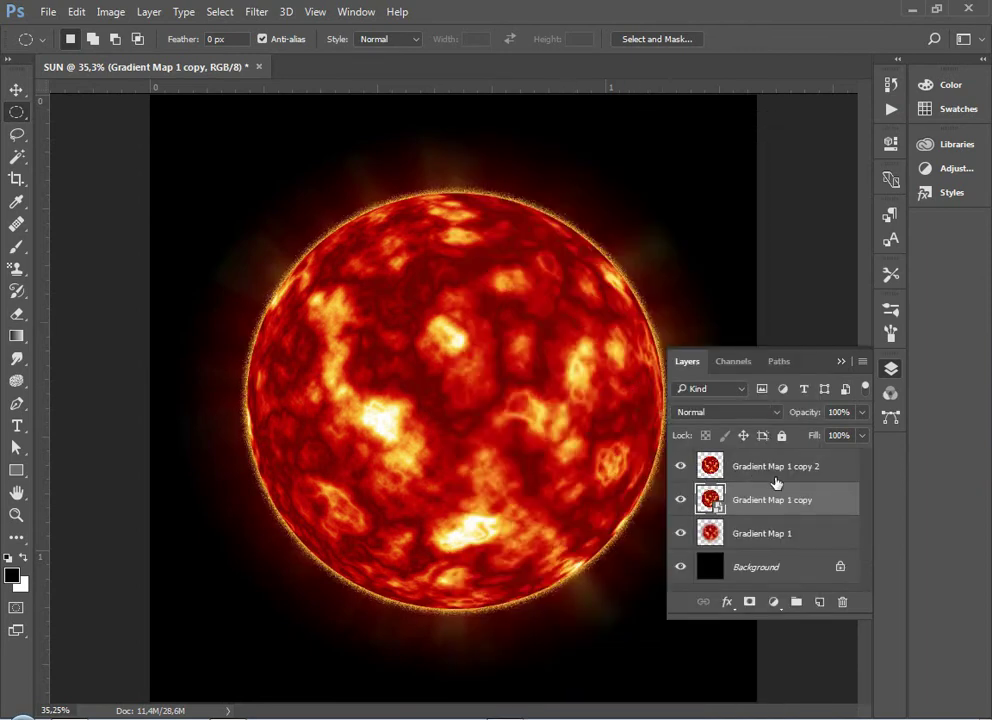
{"action": "left_click", "coordinate": [259, 12]}
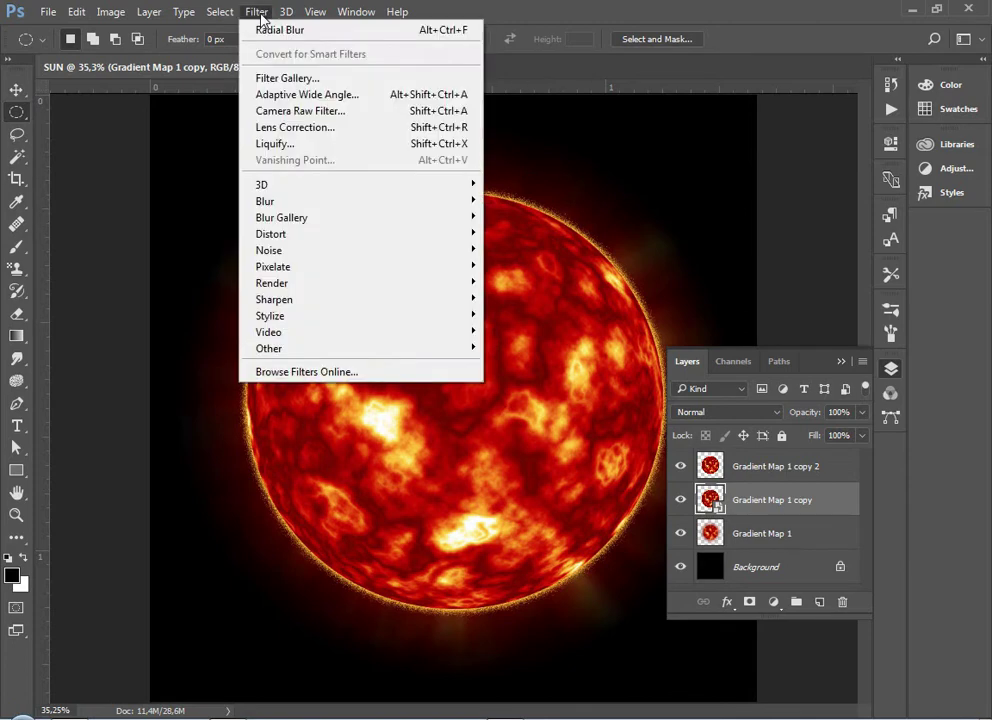
{"action": "mouse_move", "coordinate": [457, 201]}
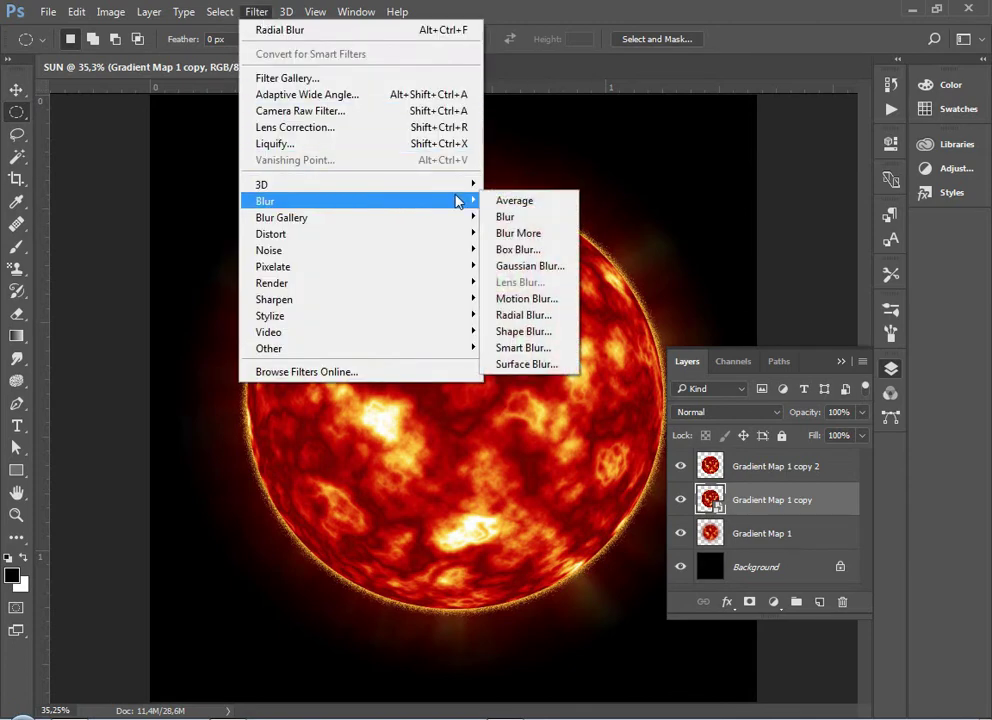
{"action": "left_click", "coordinate": [527, 266]}
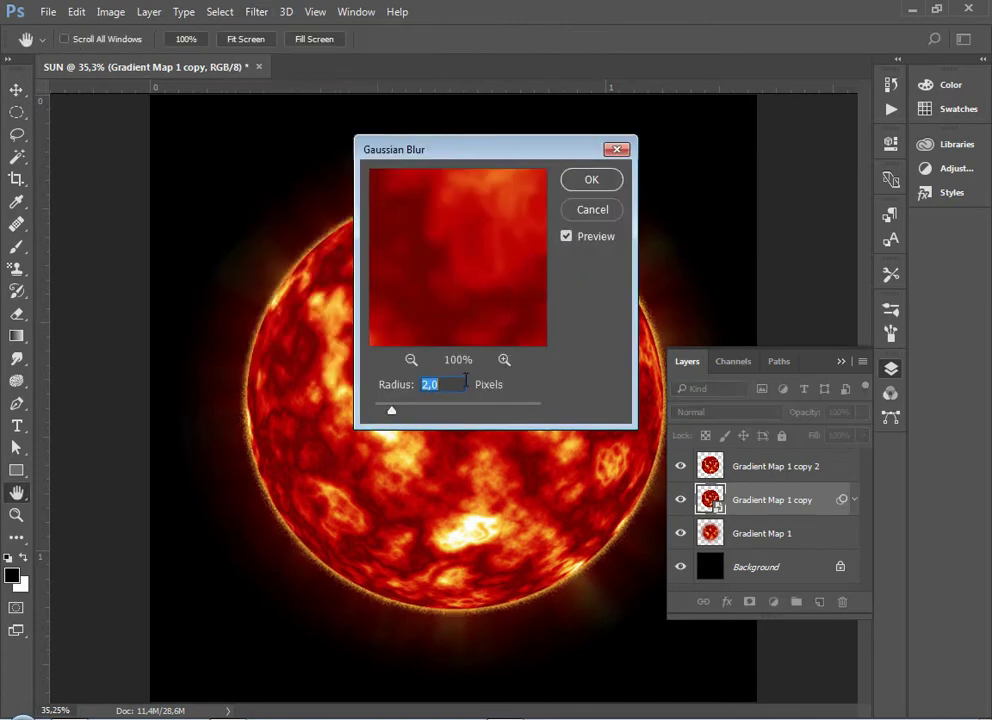
{"action": "type", "text": "2"}
{"action": "left_click", "coordinate": [604, 183]}
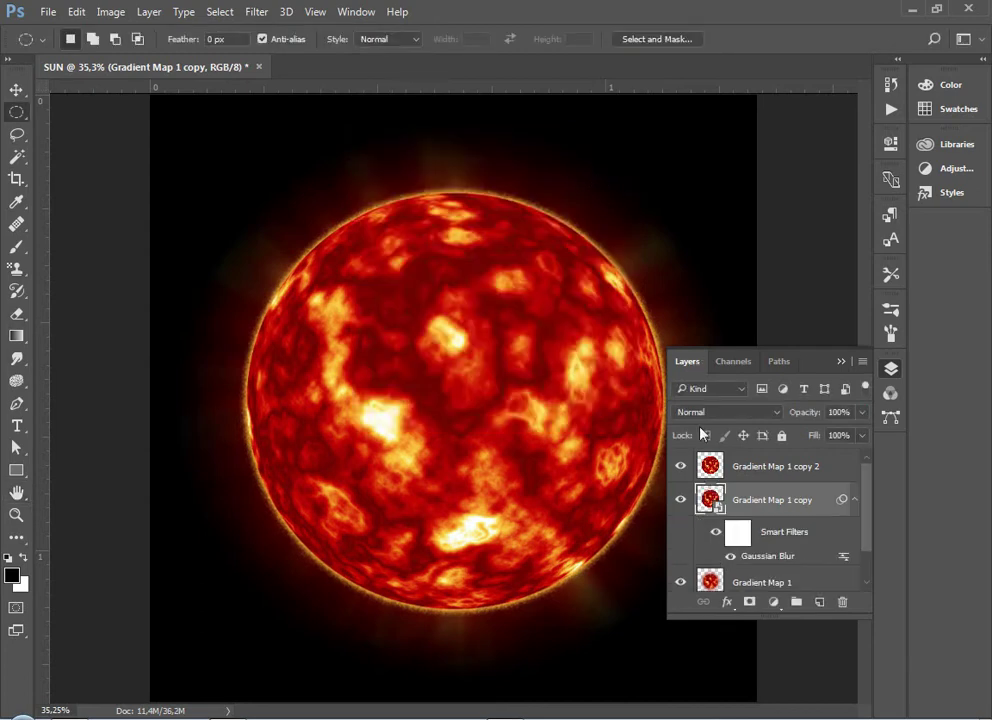
- Add an Outer Glow in colour b10000 to the Gradient Map 1 copy smart object
{"action": "double_click", "coordinate": [826, 512]}
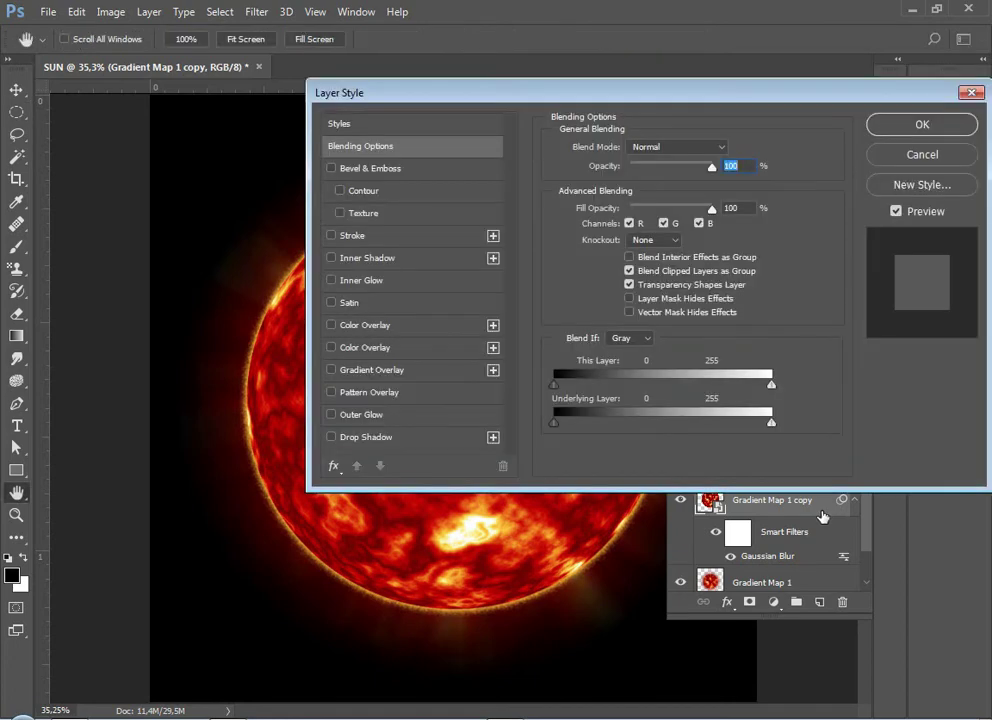
{"action": "left_click", "coordinate": [447, 420]}
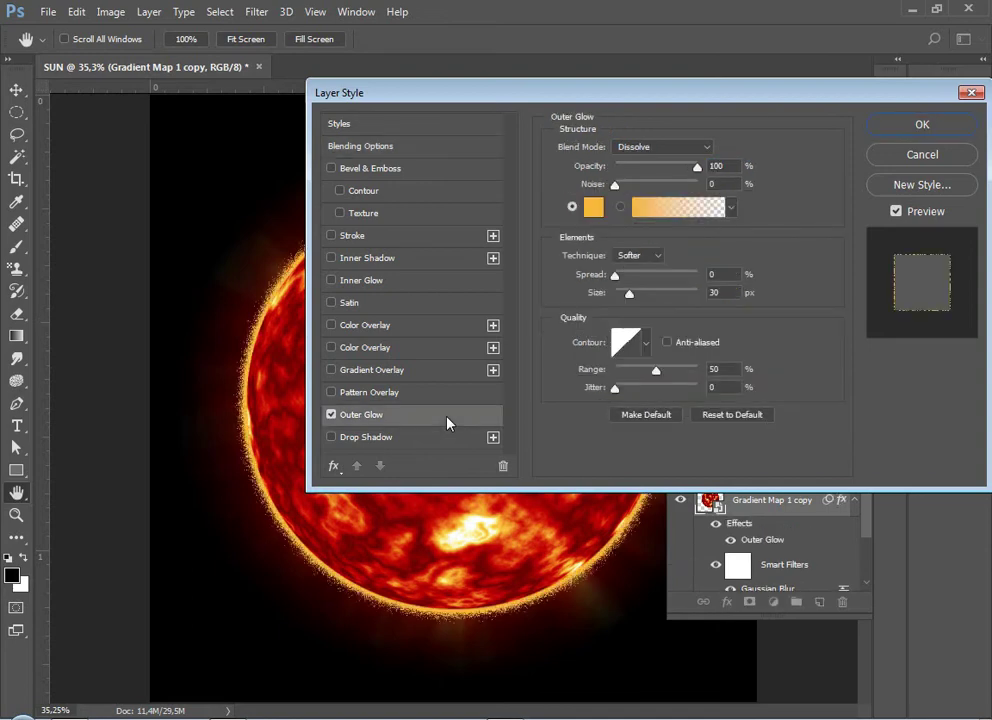
{"action": "left_click", "coordinate": [594, 212]}
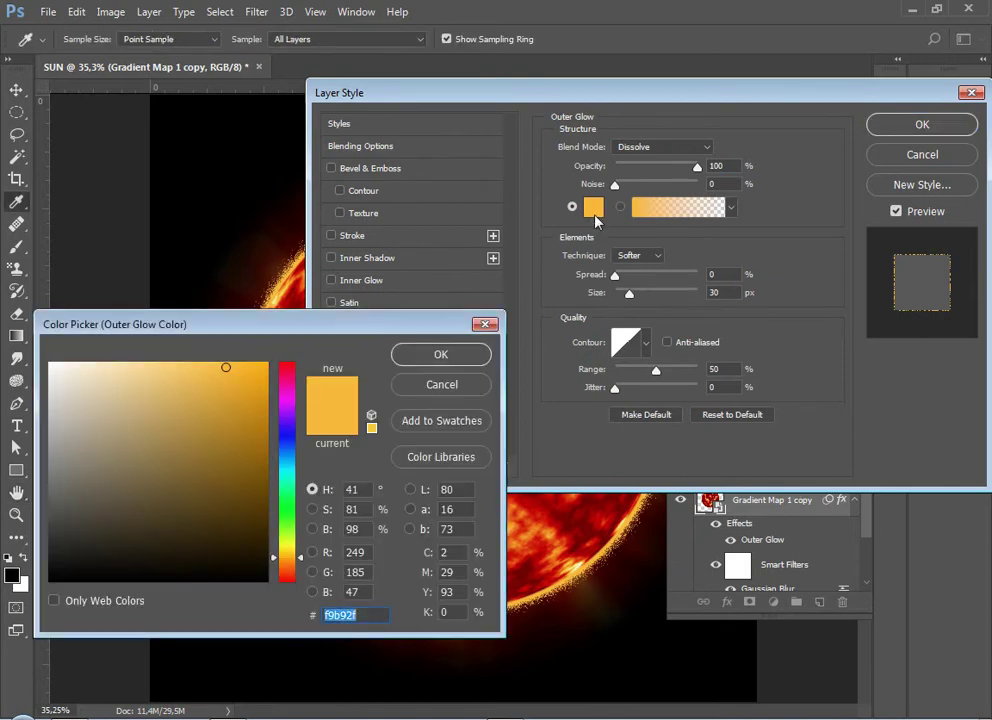
{"action": "type", "text": "b"}
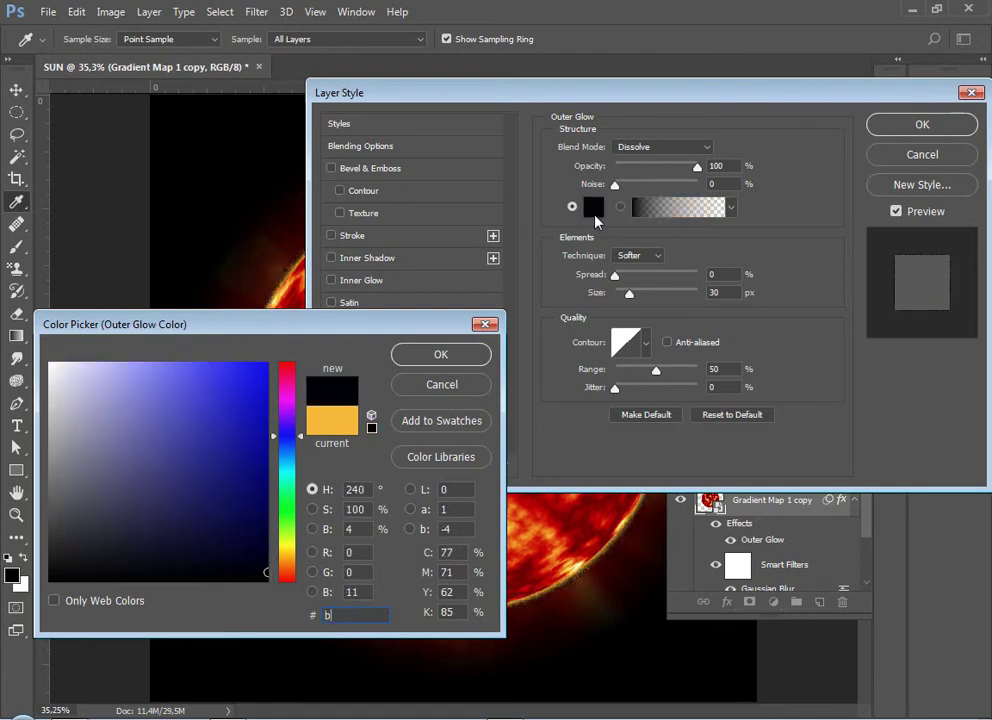
{"action": "type", "text": "10000"}
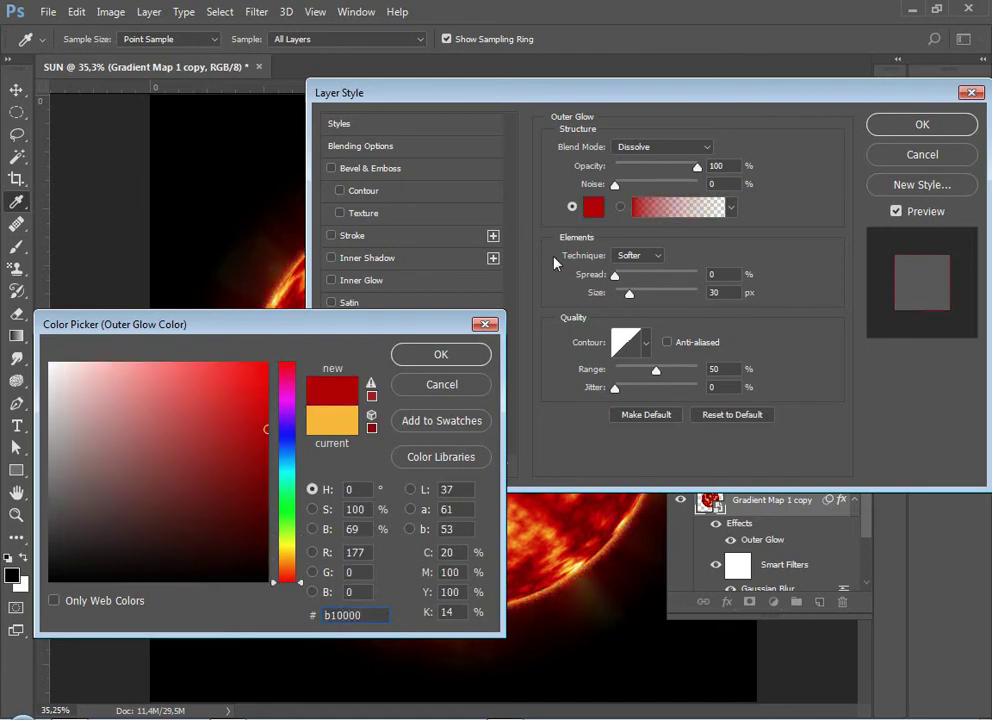
{"action": "left_click", "coordinate": [441, 355]}
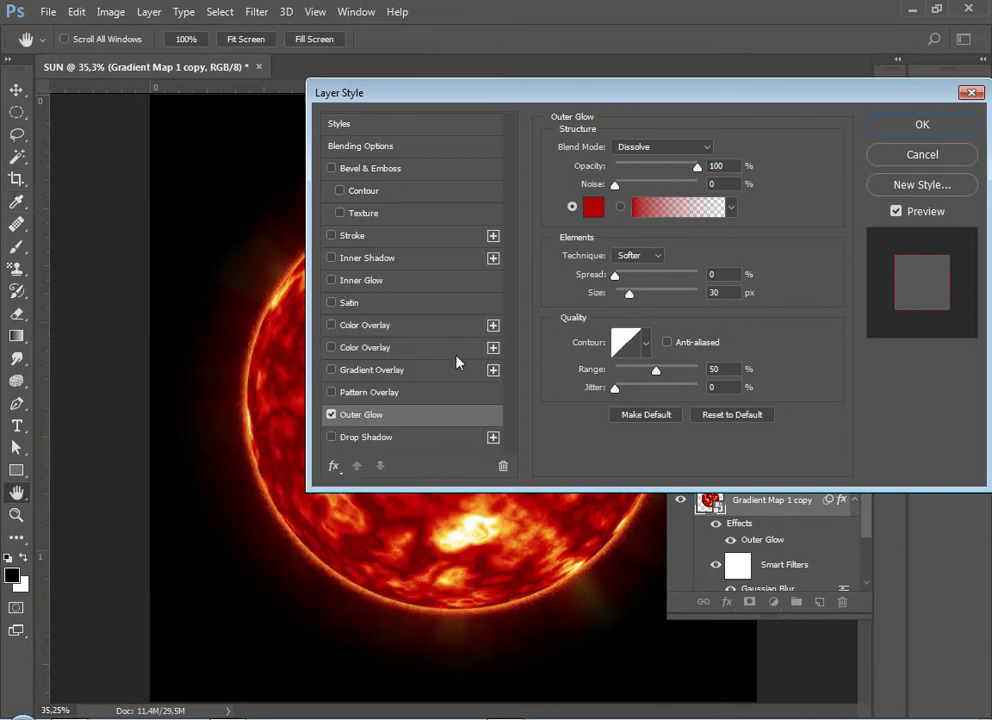
- Set the outer glow's size to 80 px and its blend mode to Normal, and apply the layer style
{"action": "left_click", "coordinate": [703, 292]}
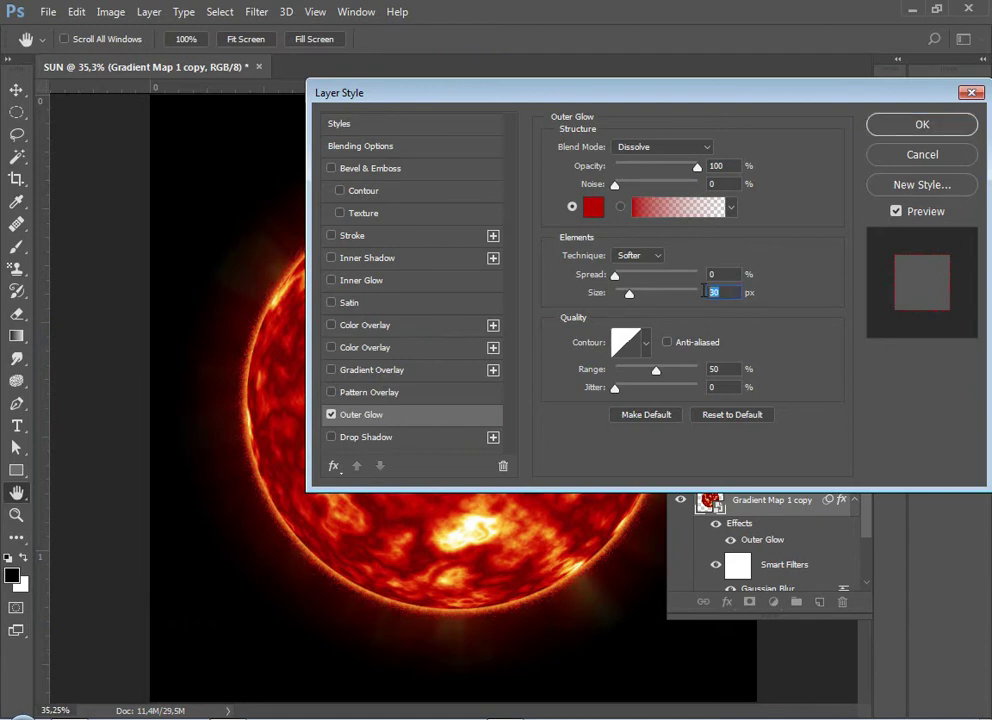
{"action": "type", "text": "80"}
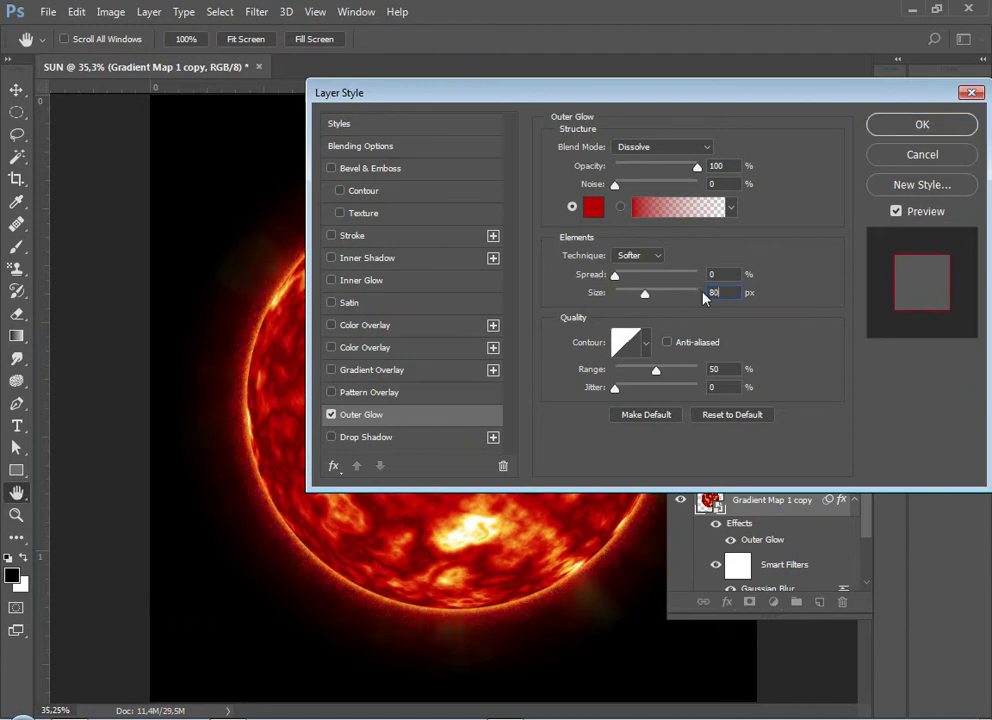
{"action": "left_click", "coordinate": [680, 147]}
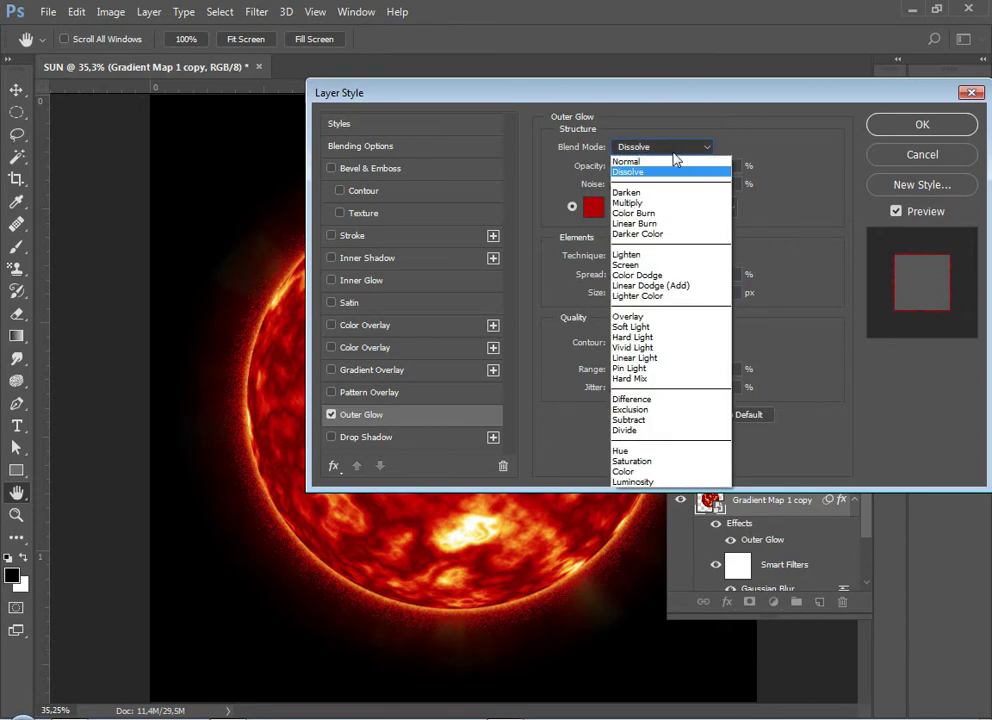
{"action": "left_click", "coordinate": [671, 161]}
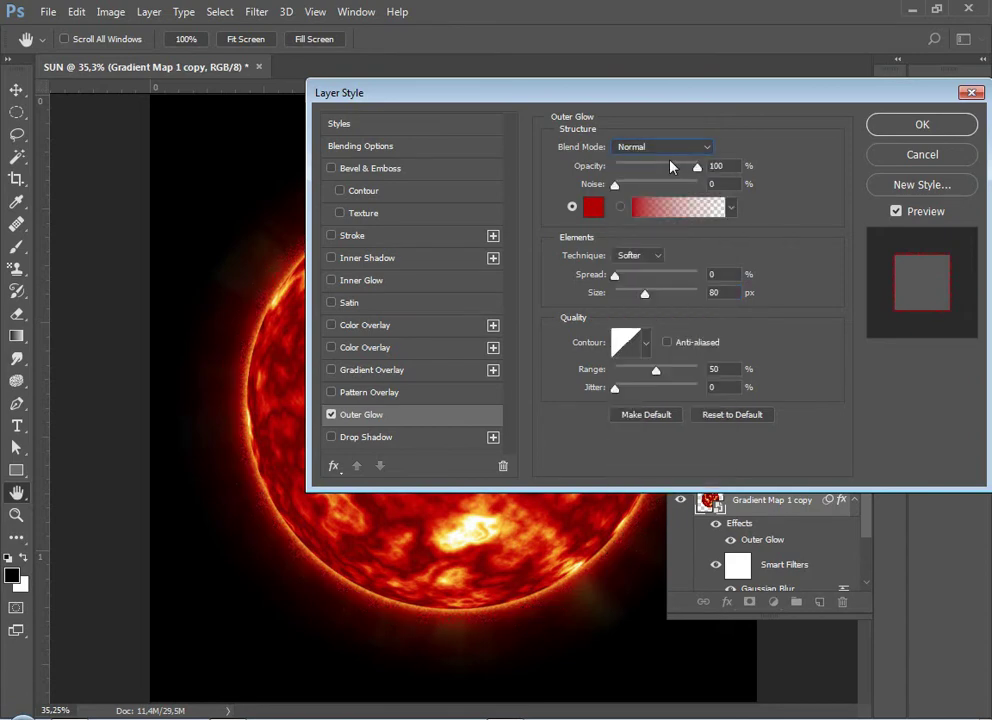
{"action": "left_click", "coordinate": [879, 127]}
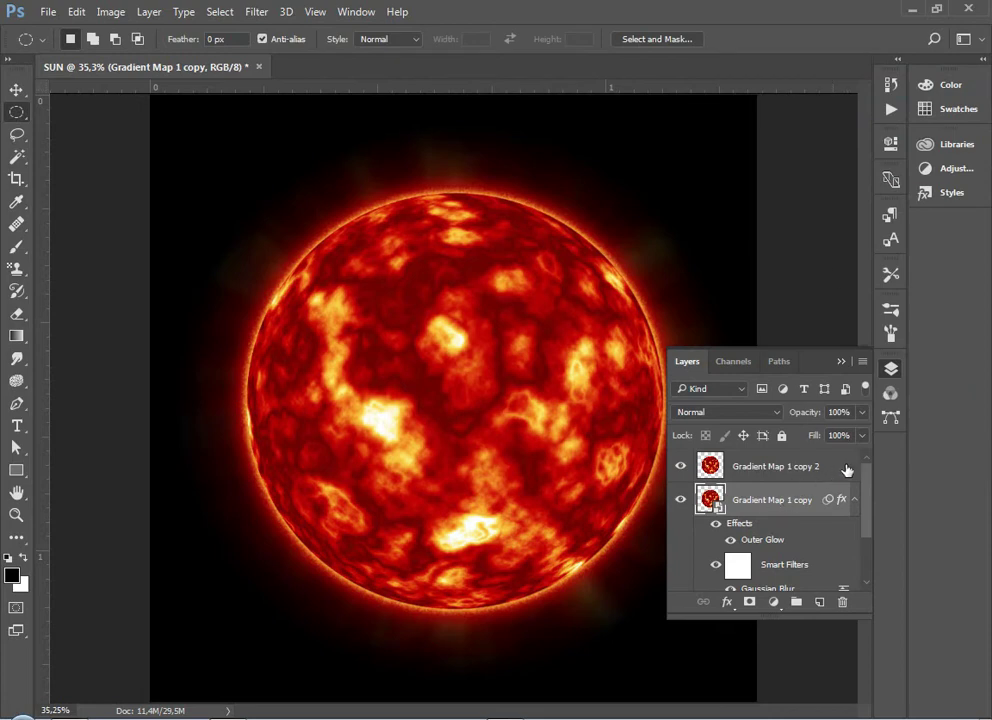
- Add an Inner Glow in white (ffffff) to the Gradient Map 1 copy 2 layer
{"action": "left_click", "coordinate": [838, 468]}
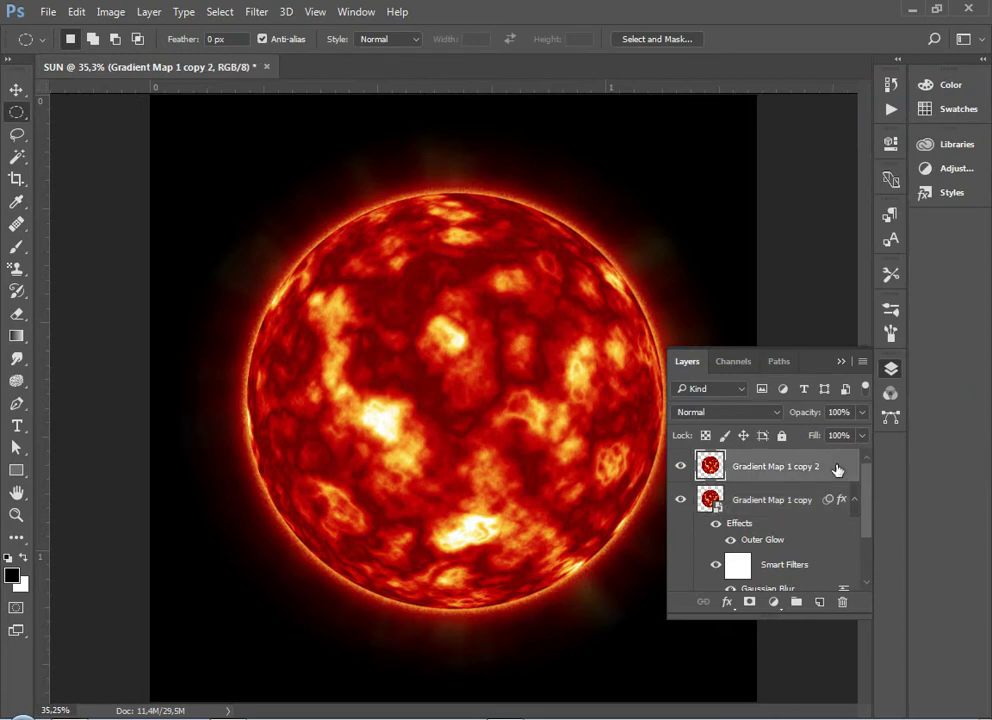
{"action": "double_click", "coordinate": [838, 468]}
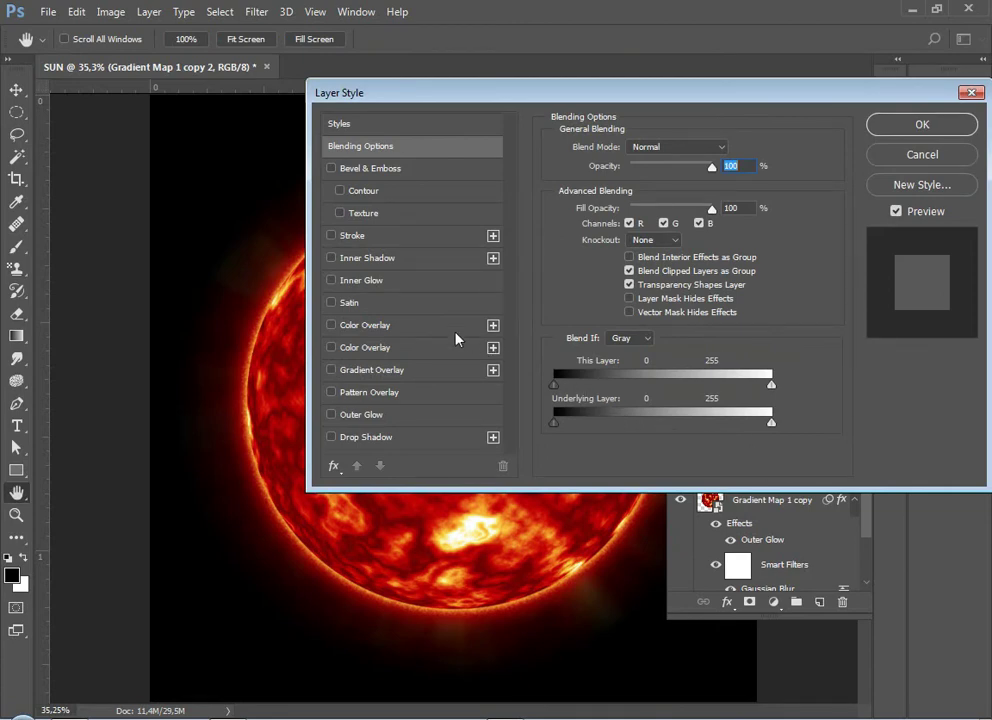
{"action": "left_click", "coordinate": [372, 288]}
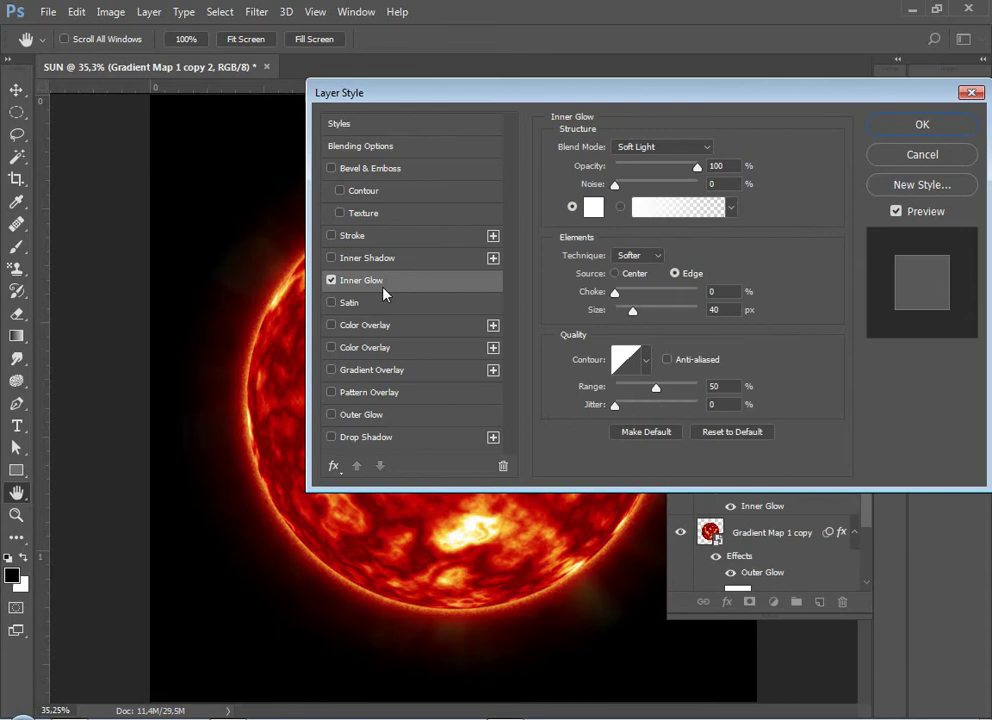
{"action": "left_click", "coordinate": [593, 207]}
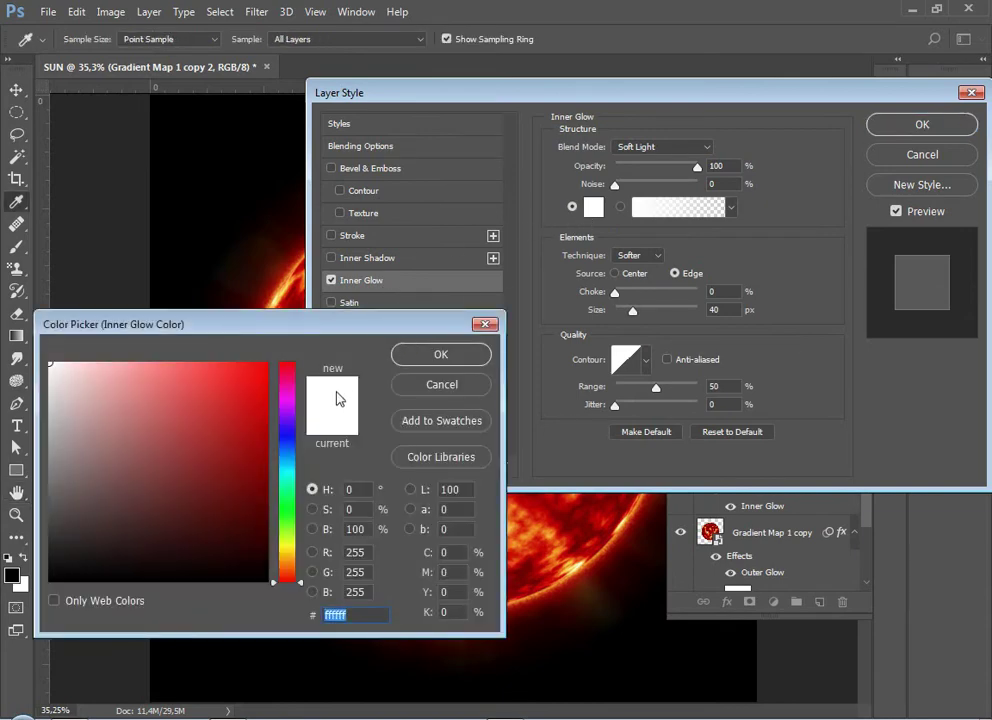
{"action": "left_click", "coordinate": [441, 354]}
- Set the inner glow's blend mode to Normal and its size to 32 px, with Edge as the source
{"action": "left_click", "coordinate": [688, 149]}
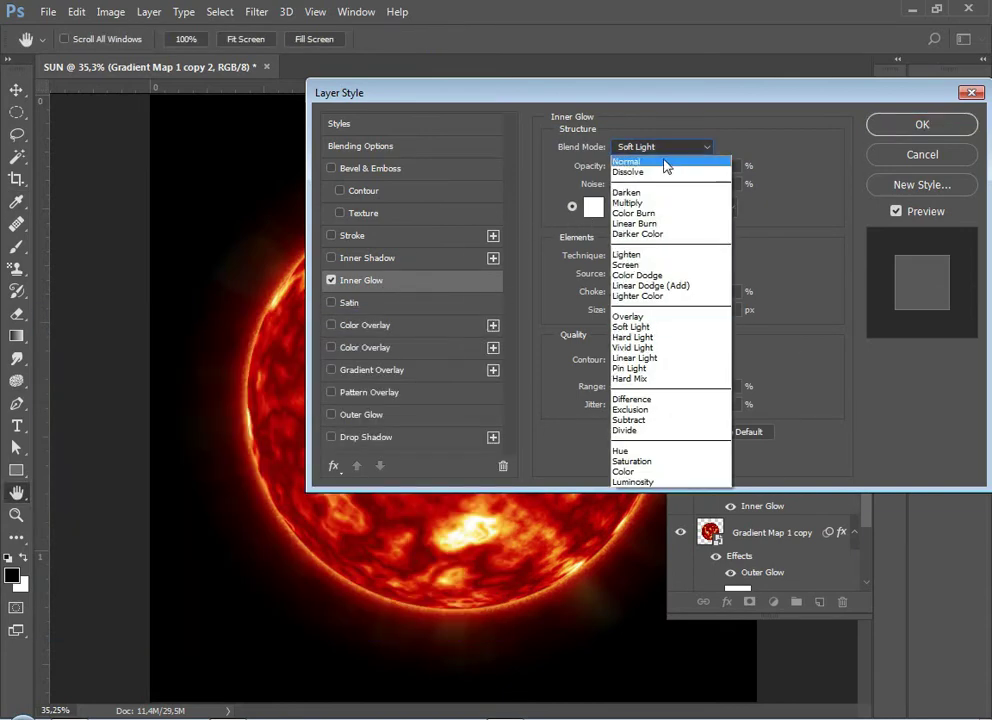
{"action": "left_click", "coordinate": [668, 152]}
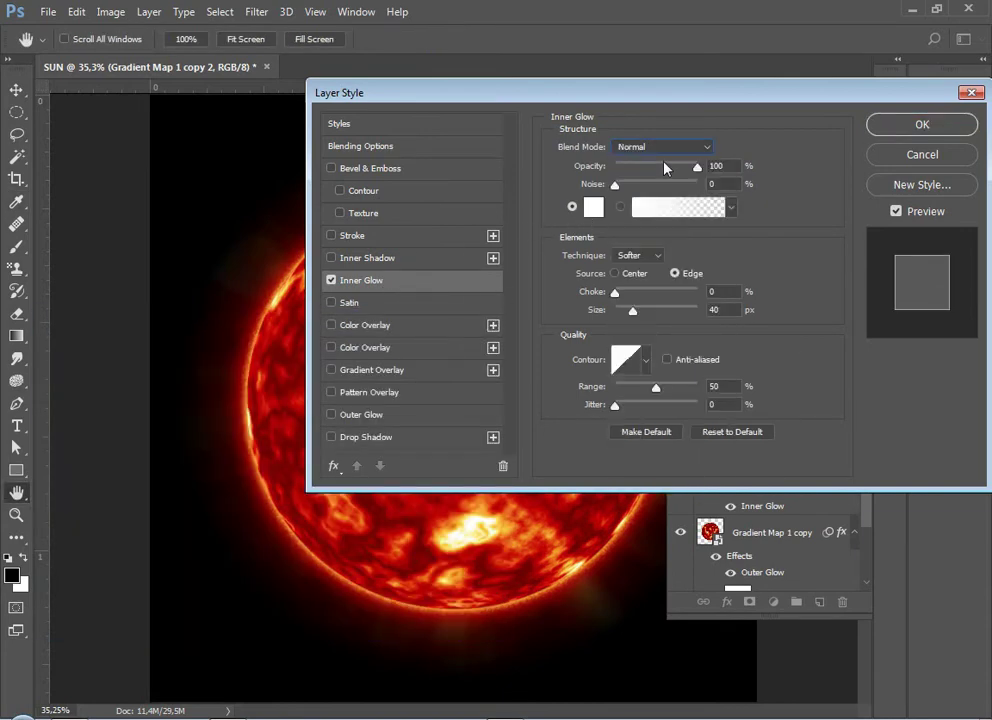
{"action": "left_click", "coordinate": [710, 310]}
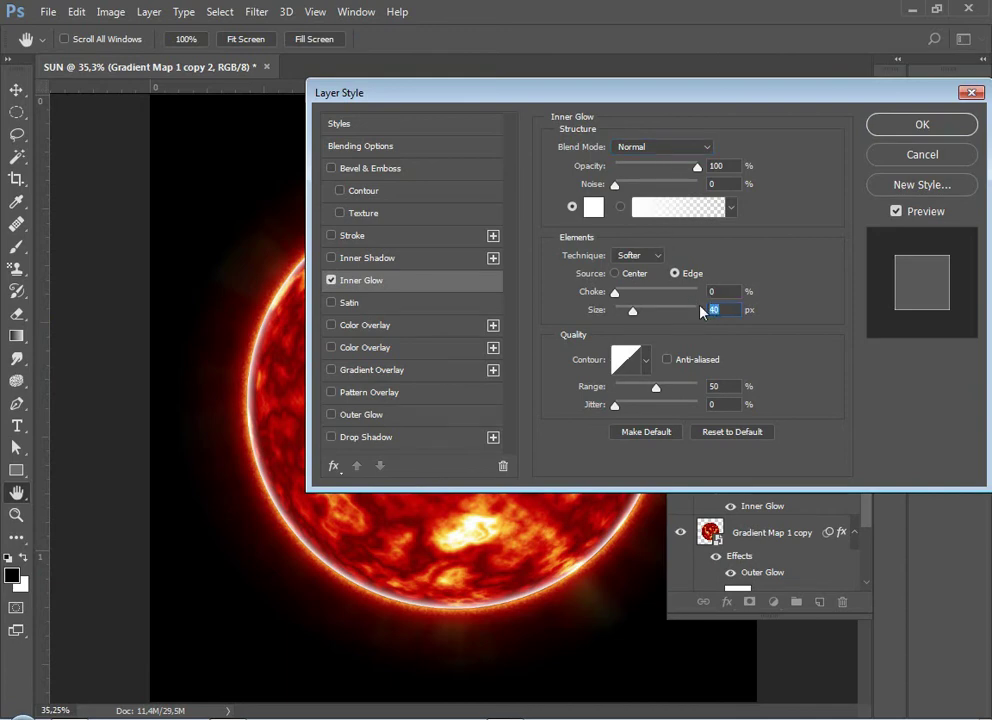
{"action": "type", "text": "32"}
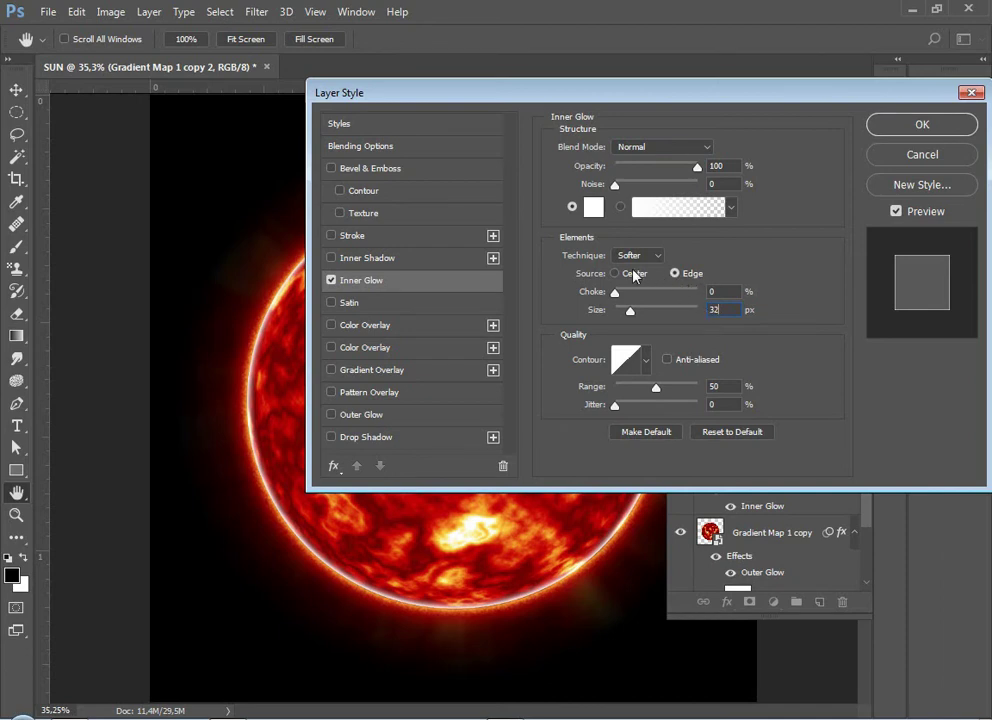
{"action": "left_click", "coordinate": [658, 273]}
{"action": "left_click", "coordinate": [677, 273]}
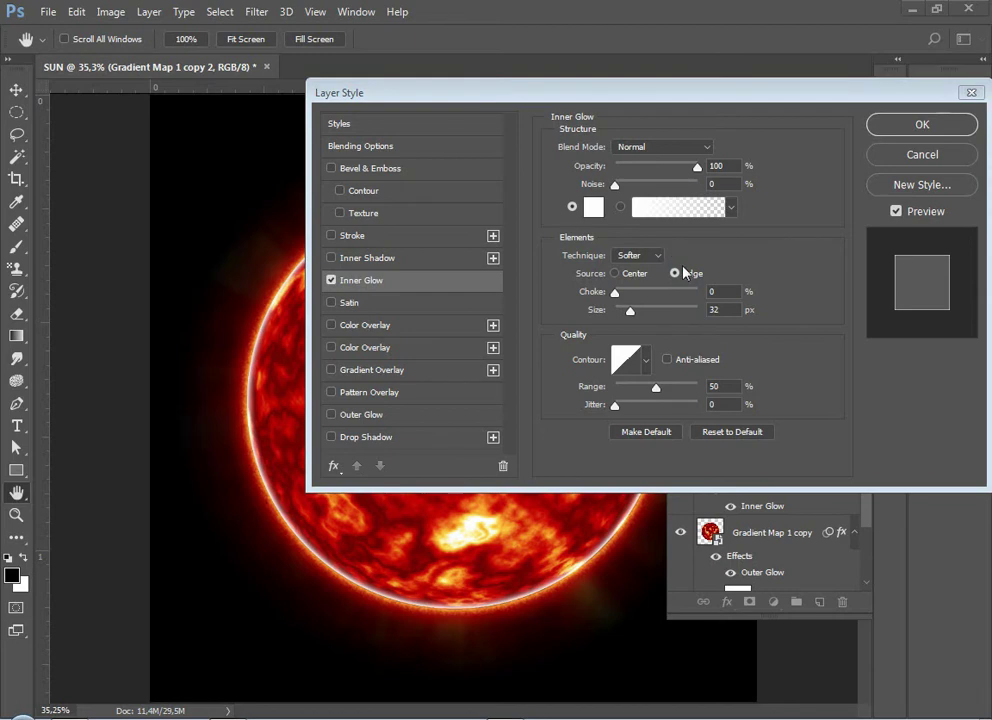
- Change the inner glow's blend mode to Soft Light and apply the layer style
{"action": "left_click", "coordinate": [704, 152]}
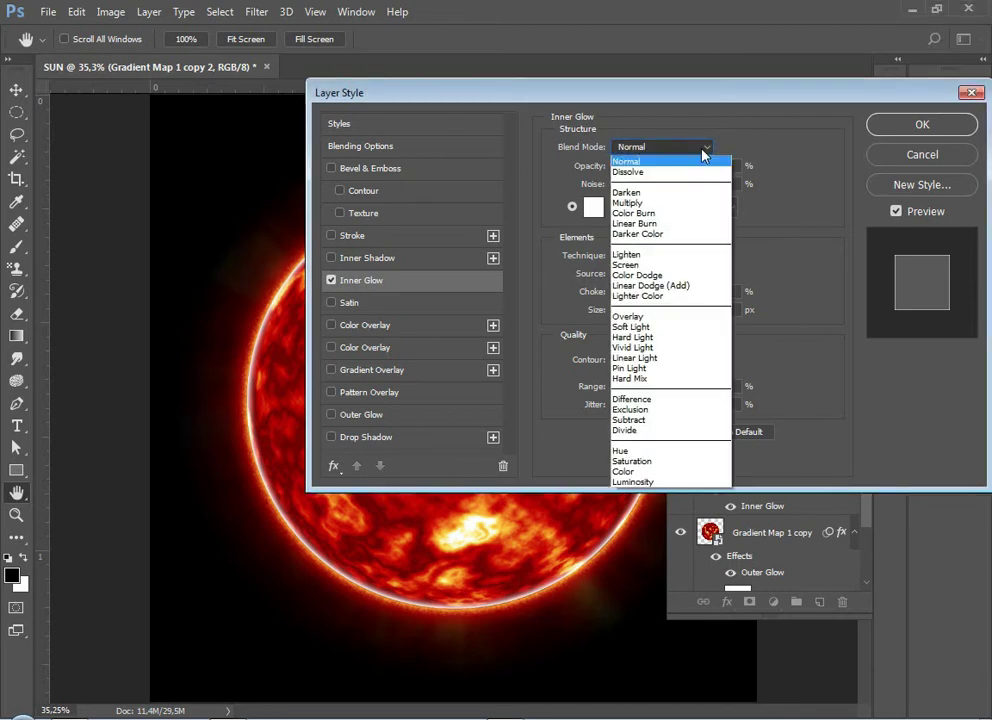
{"action": "left_click", "coordinate": [664, 328]}
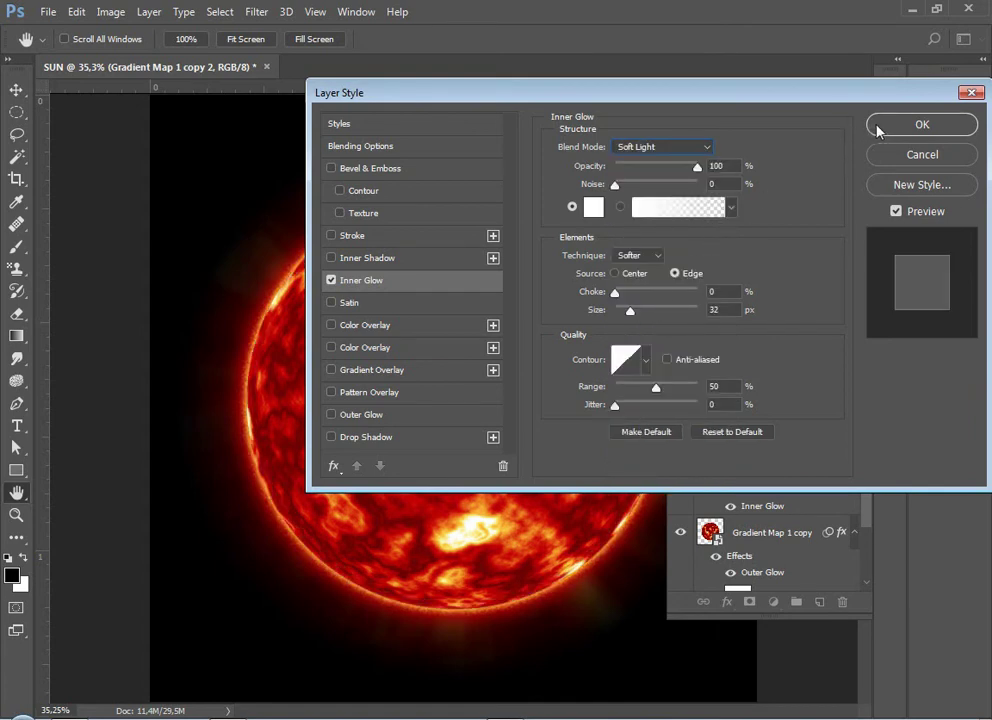
{"action": "left_click", "coordinate": [921, 124]}
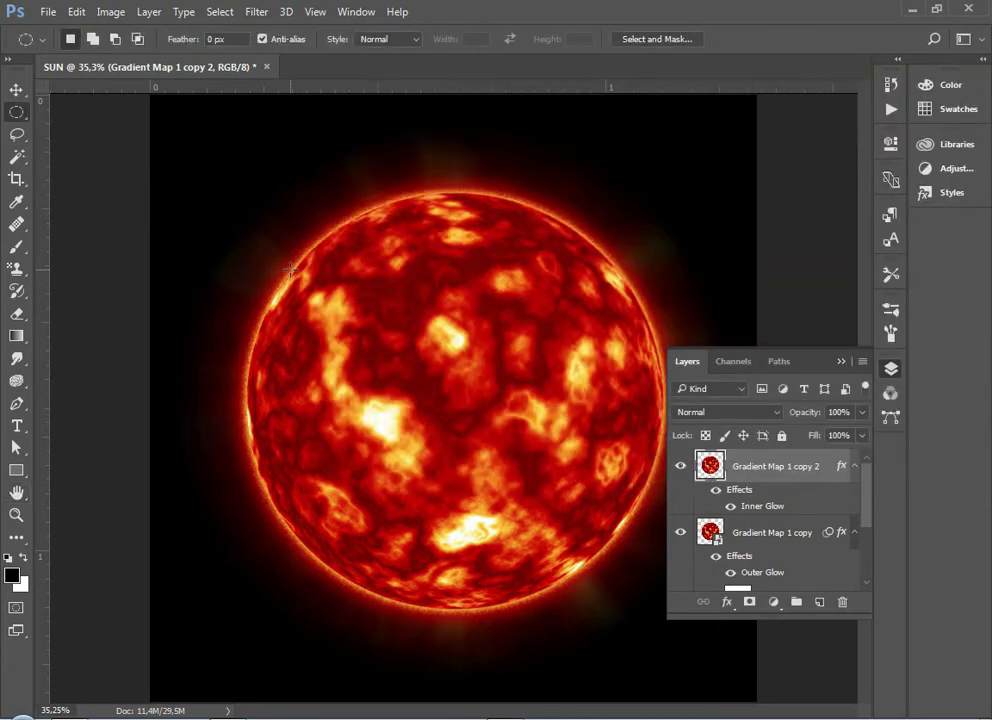
- Set up the Smudge tool with an 8 px brush at 0% hardness, Normal mode and 100% strength
{"action": "left_click", "coordinate": [19, 360]}
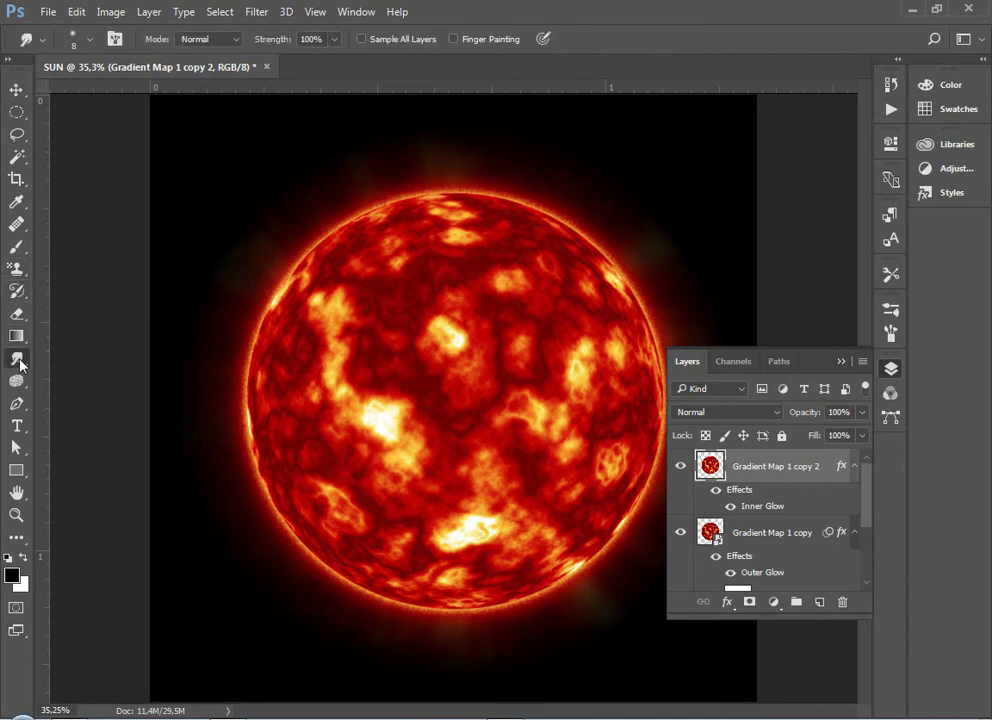
{"action": "left_click", "coordinate": [74, 40]}
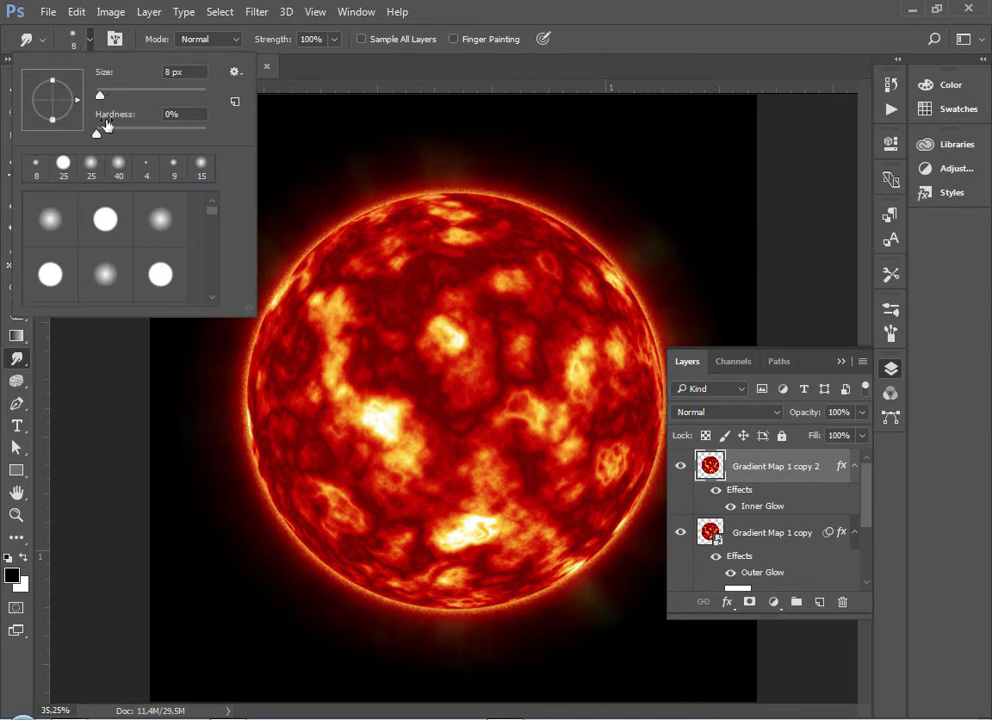
{"action": "left_click", "coordinate": [205, 41]}
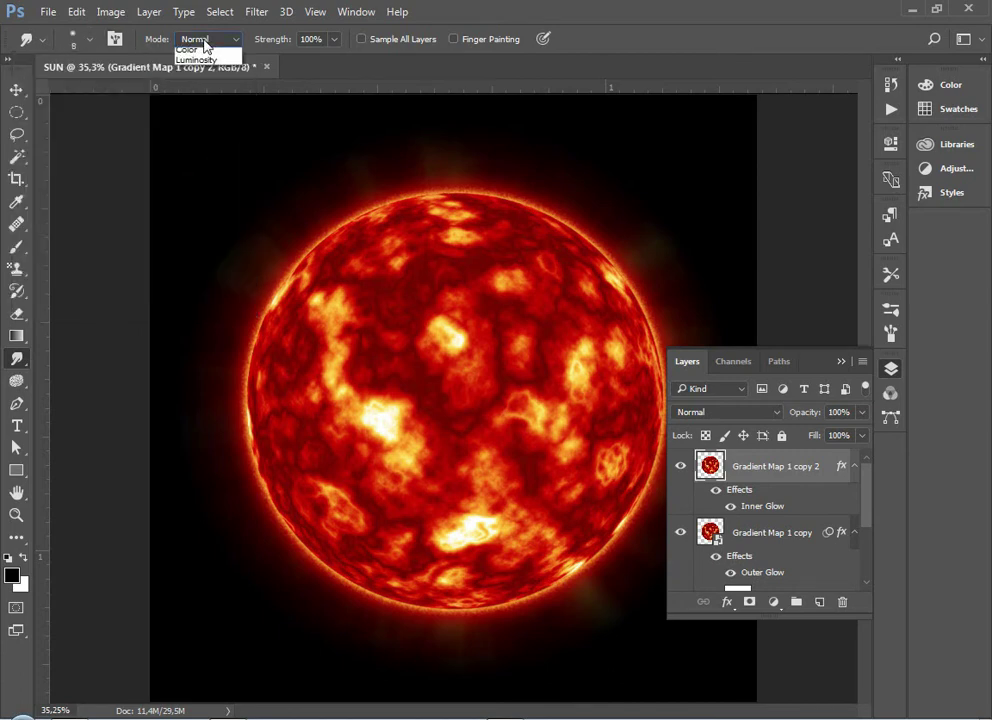
{"action": "left_click", "coordinate": [198, 54]}
{"action": "left_click", "coordinate": [322, 41]}
{"action": "left_click", "coordinate": [331, 42]}
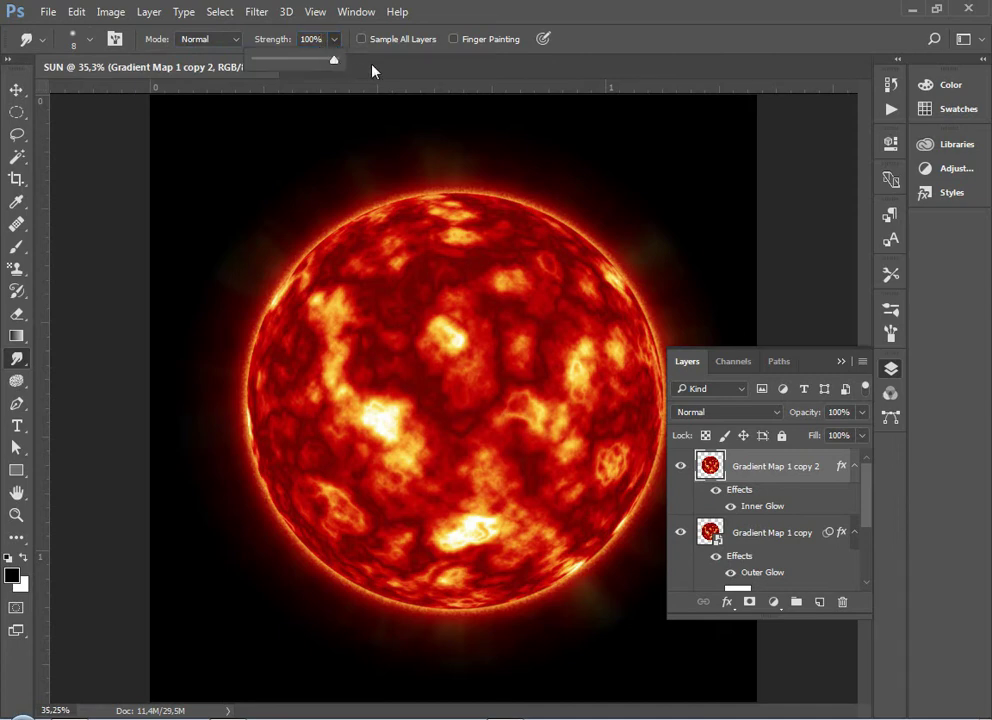
{"action": "left_click", "coordinate": [350, 133]}
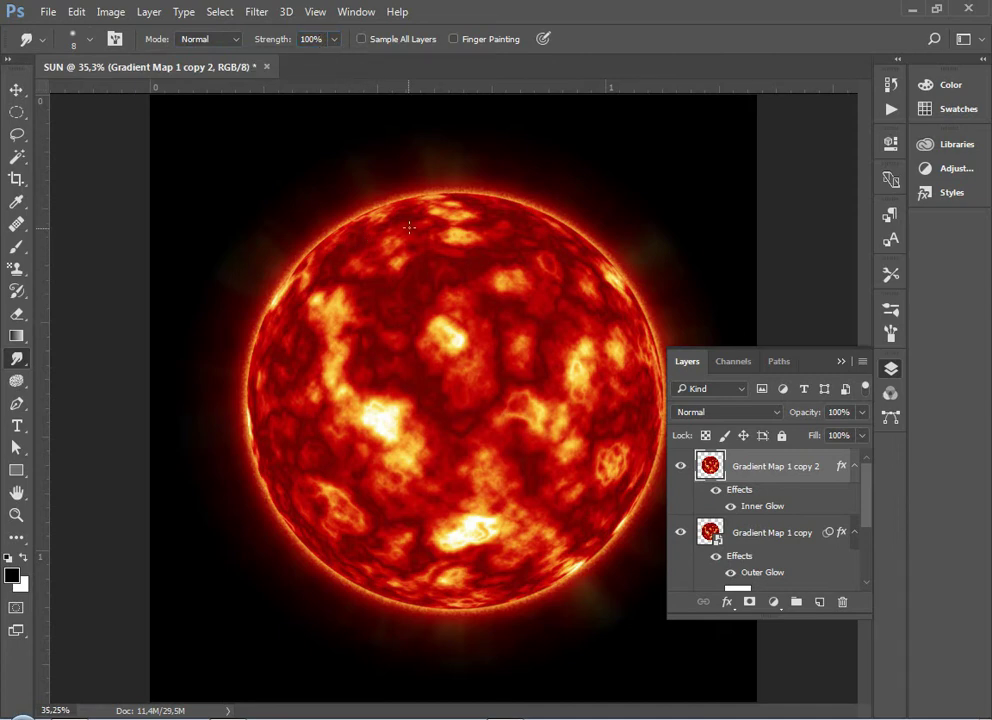
- Smudge small flares outward across the sun's top edge on the Gradient Map 1 copy 2 layer
{"action": "scroll", "coordinate": [372, 213], "scroll_direction": "up", "scroll_amount": 2}
{"action": "scroll", "coordinate": [377, 210], "scroll_direction": "up", "scroll_amount": 3}
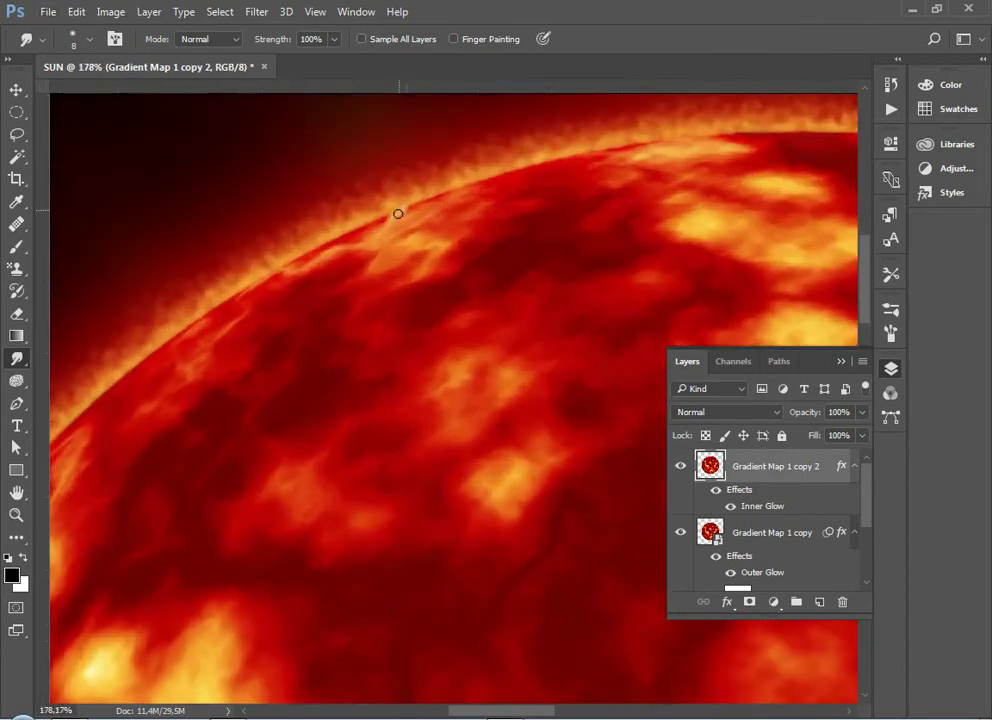
{"action": "mouse_move", "coordinate": [397, 218]}
{"action": "left_mouse_down"}
{"action": "mouse_move", "coordinate": [452, 223]}
{"action": "mouse_move", "coordinate": [496, 210]}
{"action": "mouse_move", "coordinate": [355, 297]}
{"action": "mouse_move", "coordinate": [323, 331]}
{"action": "mouse_move", "coordinate": [469, 294]}
{"action": "left_mouse_up"}
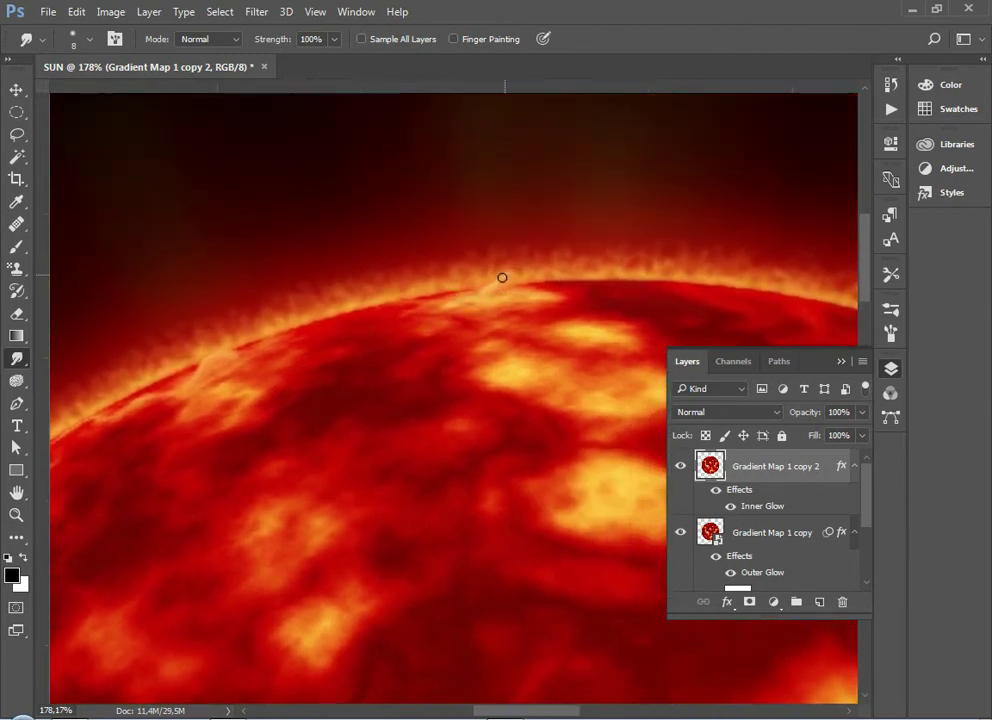
{"action": "left_click_drag", "start_coordinate": [500, 279], "coordinate": [516, 270]}
{"action": "mouse_move", "coordinate": [551, 323]}
{"action": "left_mouse_down"}
{"action": "mouse_move", "coordinate": [376, 317]}
{"action": "mouse_move", "coordinate": [342, 295]}
{"action": "left_mouse_up"}
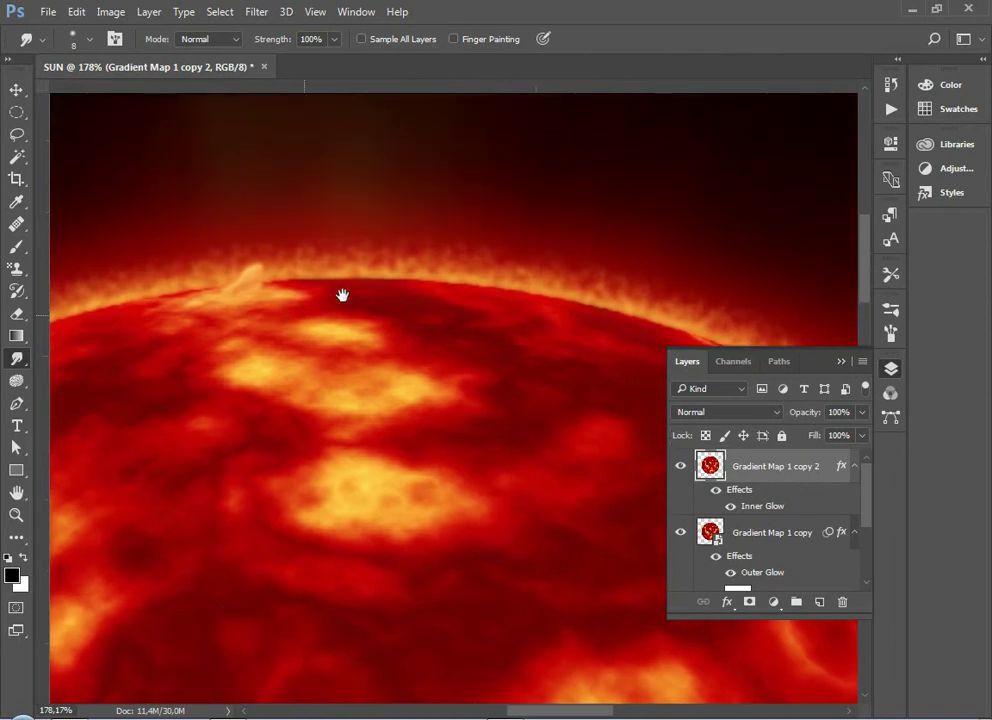
{"action": "left_click_drag", "start_coordinate": [420, 276], "coordinate": [434, 283]}
- Smudge small flares outward along the sun's upper-right edge, including a curved flare from the bright yellow patch
{"action": "mouse_move", "coordinate": [547, 312]}
{"action": "left_mouse_down"}
{"action": "mouse_move", "coordinate": [476, 300]}
{"action": "mouse_move", "coordinate": [522, 302]}
{"action": "mouse_move", "coordinate": [560, 347]}
{"action": "mouse_move", "coordinate": [403, 318]}
{"action": "mouse_move", "coordinate": [288, 325]}
{"action": "left_mouse_up"}
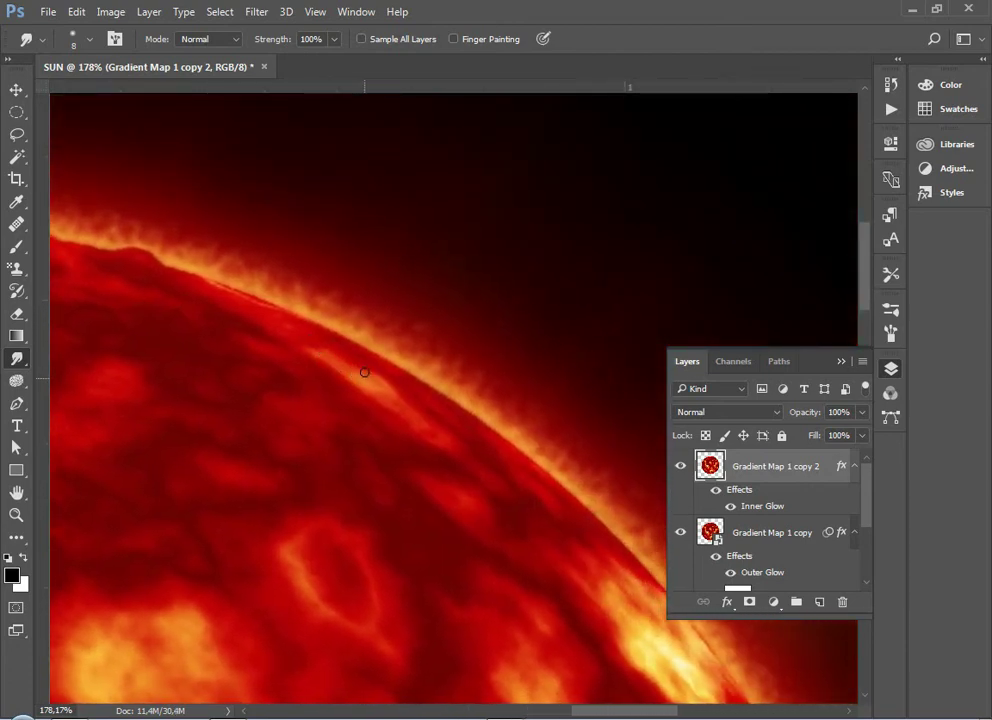
{"action": "mouse_move", "coordinate": [364, 372]}
{"action": "left_mouse_down"}
{"action": "mouse_move", "coordinate": [390, 362]}
{"action": "mouse_move", "coordinate": [374, 379]}
{"action": "mouse_move", "coordinate": [389, 371]}
{"action": "left_mouse_up"}
{"action": "left_click_drag", "start_coordinate": [421, 421], "coordinate": [265, 335]}
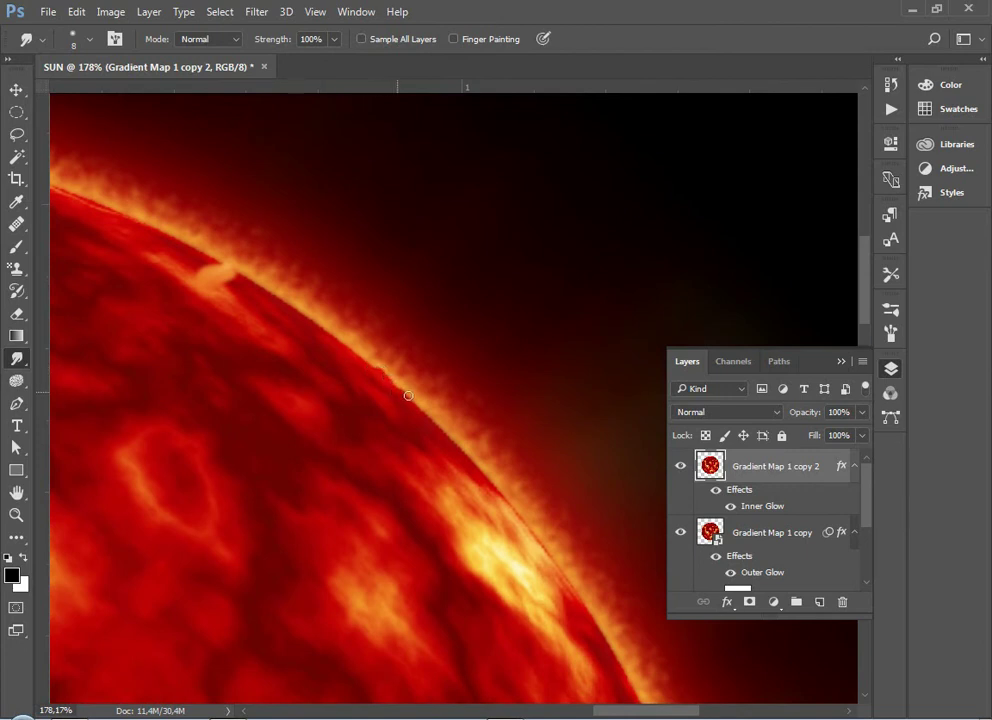
{"action": "left_click_drag", "start_coordinate": [443, 436], "coordinate": [349, 355]}
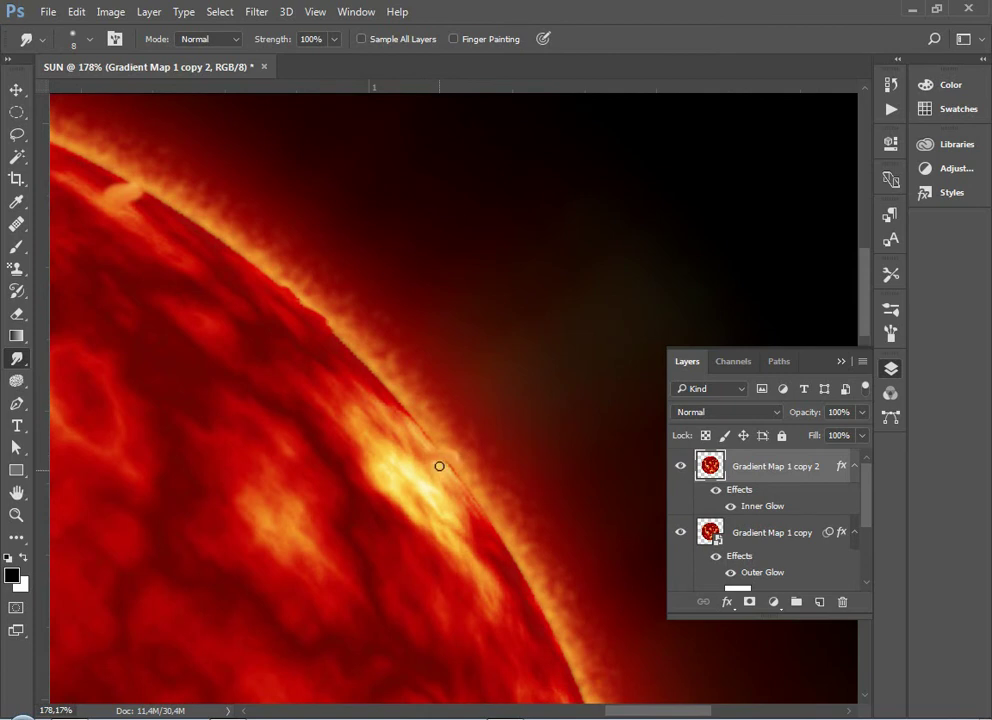
{"action": "mouse_move", "coordinate": [431, 461]}
{"action": "left_mouse_down"}
{"action": "mouse_move", "coordinate": [445, 460]}
{"action": "mouse_move", "coordinate": [410, 463]}
{"action": "mouse_move", "coordinate": [436, 456]}
{"action": "mouse_move", "coordinate": [437, 467]}
{"action": "mouse_move", "coordinate": [421, 469]}
{"action": "mouse_move", "coordinate": [441, 461]}
{"action": "mouse_move", "coordinate": [432, 483]}
{"action": "mouse_move", "coordinate": [314, 294]}
{"action": "mouse_move", "coordinate": [330, 266]}
{"action": "mouse_move", "coordinate": [323, 248]}
{"action": "mouse_move", "coordinate": [330, 255]}
{"action": "left_mouse_up"}
{"action": "left_click_drag", "start_coordinate": [320, 361], "coordinate": [267, 290]}
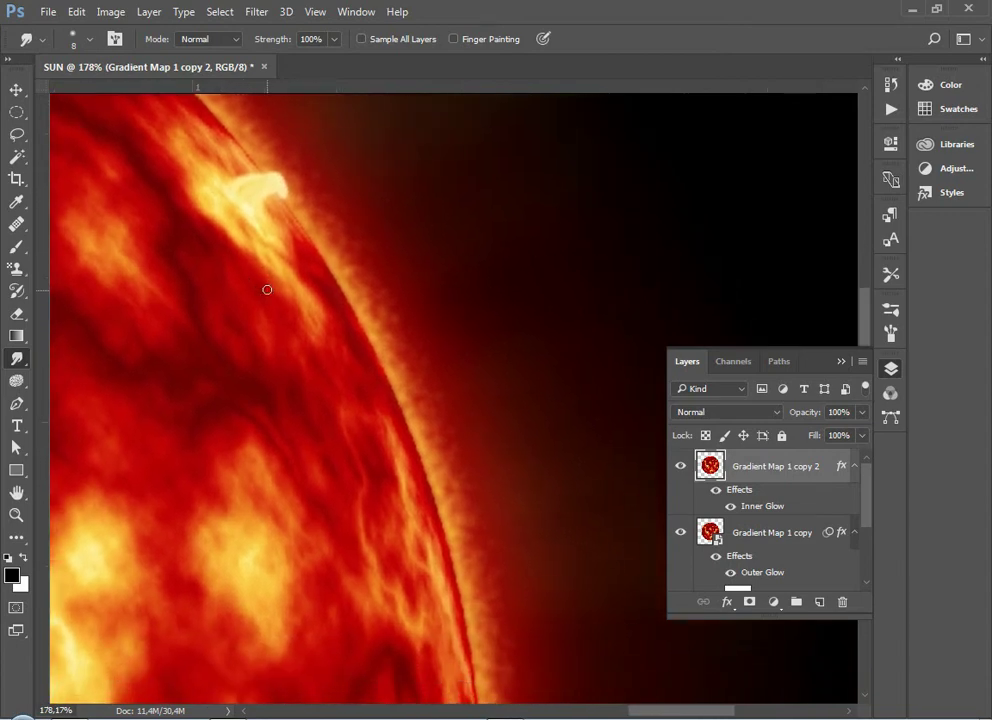
{"action": "mouse_move", "coordinate": [264, 206]}
{"action": "left_mouse_down"}
{"action": "mouse_move", "coordinate": [281, 199]}
{"action": "mouse_move", "coordinate": [261, 229]}
{"action": "mouse_move", "coordinate": [206, 213]}
{"action": "mouse_move", "coordinate": [188, 177]}
{"action": "left_mouse_up"}
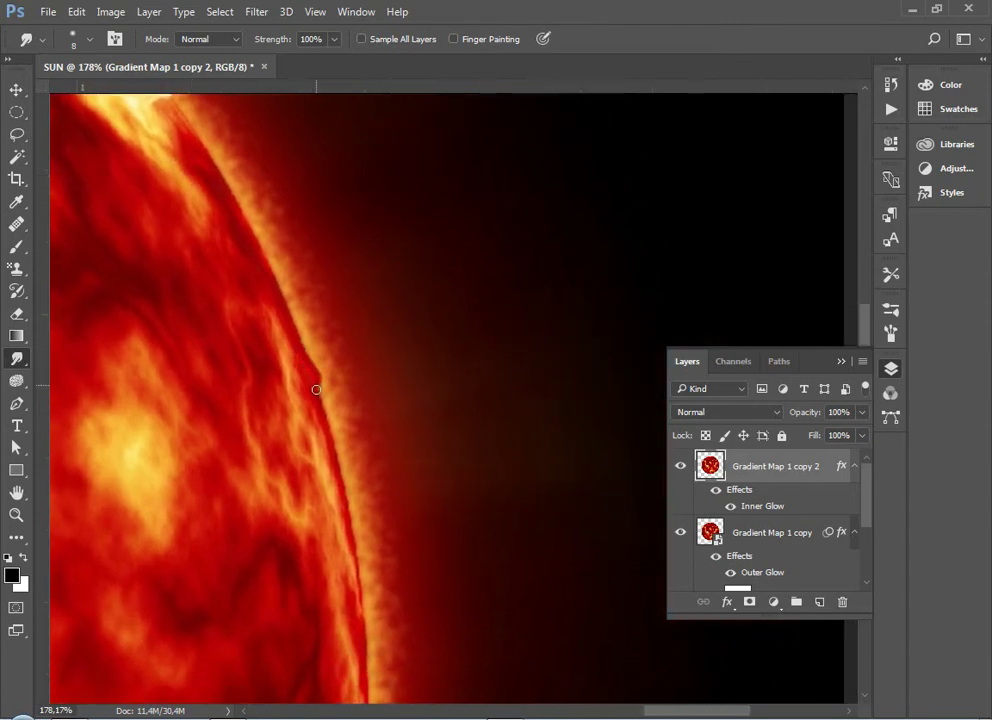
- Smudge small bumps and flares along the sun's right edge, working down towards the lower-right bright streak
{"action": "left_click_drag", "start_coordinate": [321, 432], "coordinate": [290, 383]}
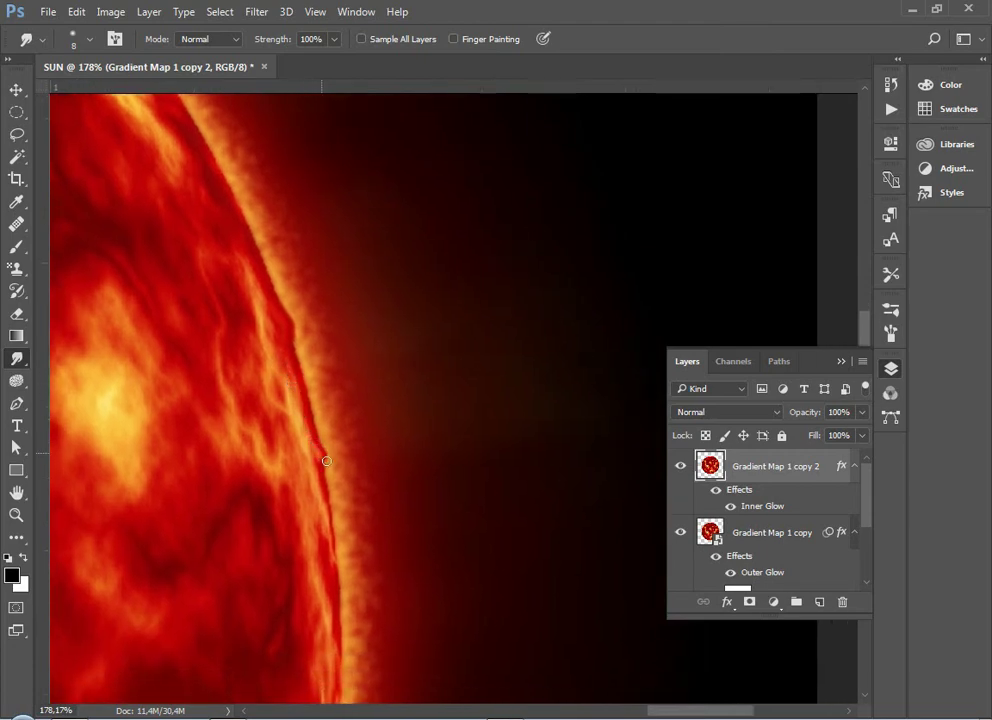
{"action": "mouse_move", "coordinate": [317, 511]}
{"action": "left_mouse_down"}
{"action": "mouse_move", "coordinate": [283, 343]}
{"action": "mouse_move", "coordinate": [282, 175]}
{"action": "mouse_move", "coordinate": [294, 160]}
{"action": "left_mouse_up"}
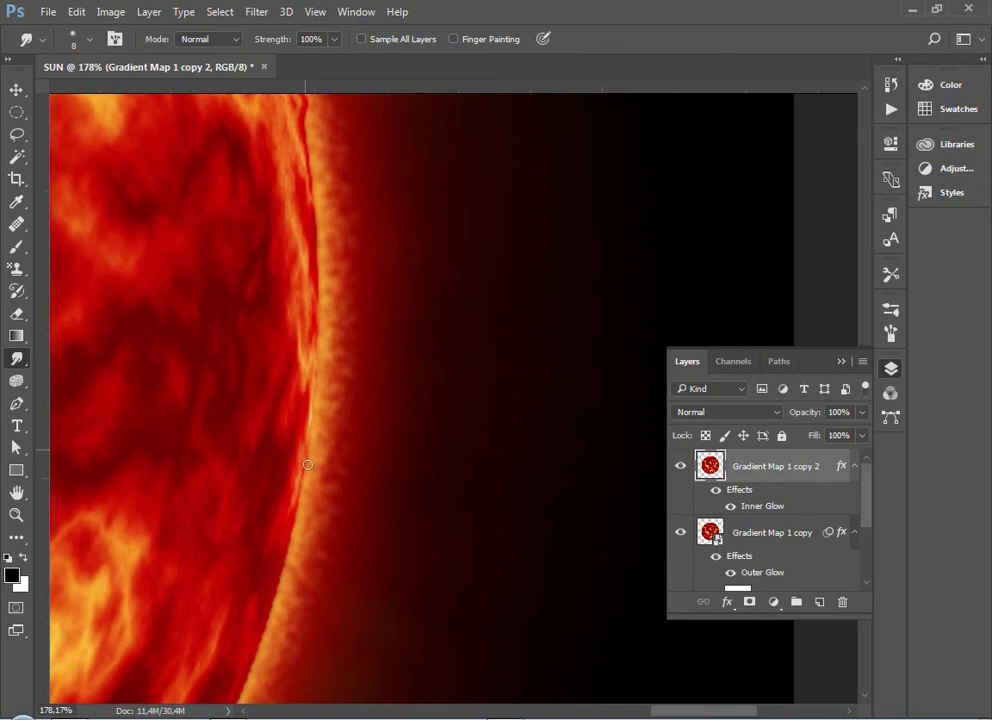
{"action": "left_click_drag", "start_coordinate": [276, 521], "coordinate": [283, 379]}
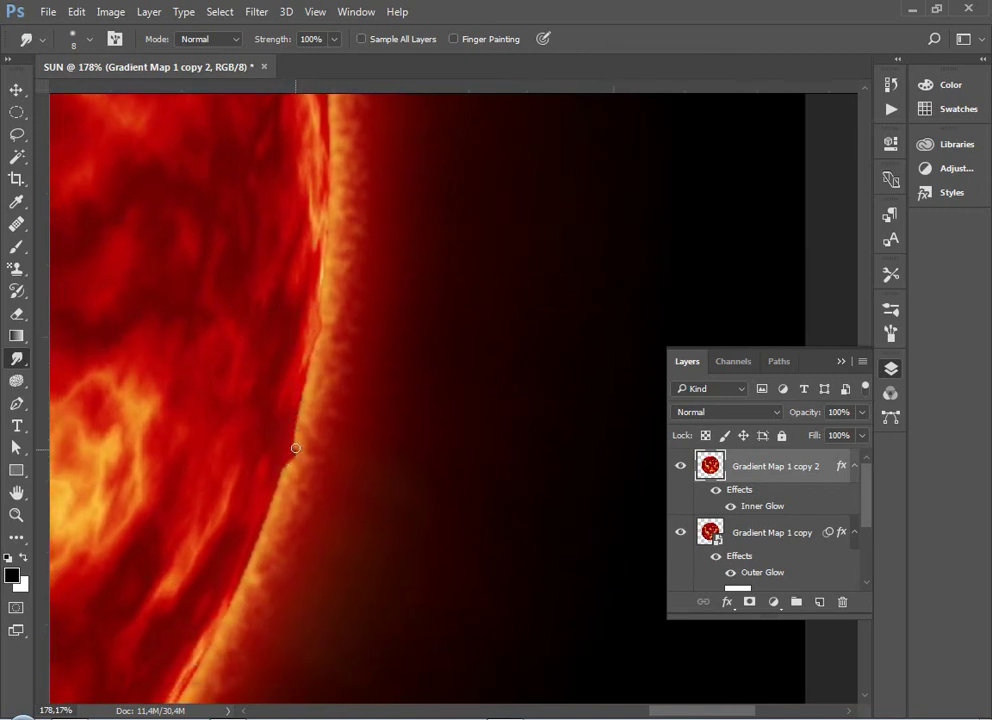
{"action": "mouse_move", "coordinate": [250, 492]}
{"action": "left_mouse_down"}
{"action": "mouse_move", "coordinate": [368, 237]}
{"action": "mouse_move", "coordinate": [325, 415]}
{"action": "left_mouse_up"}
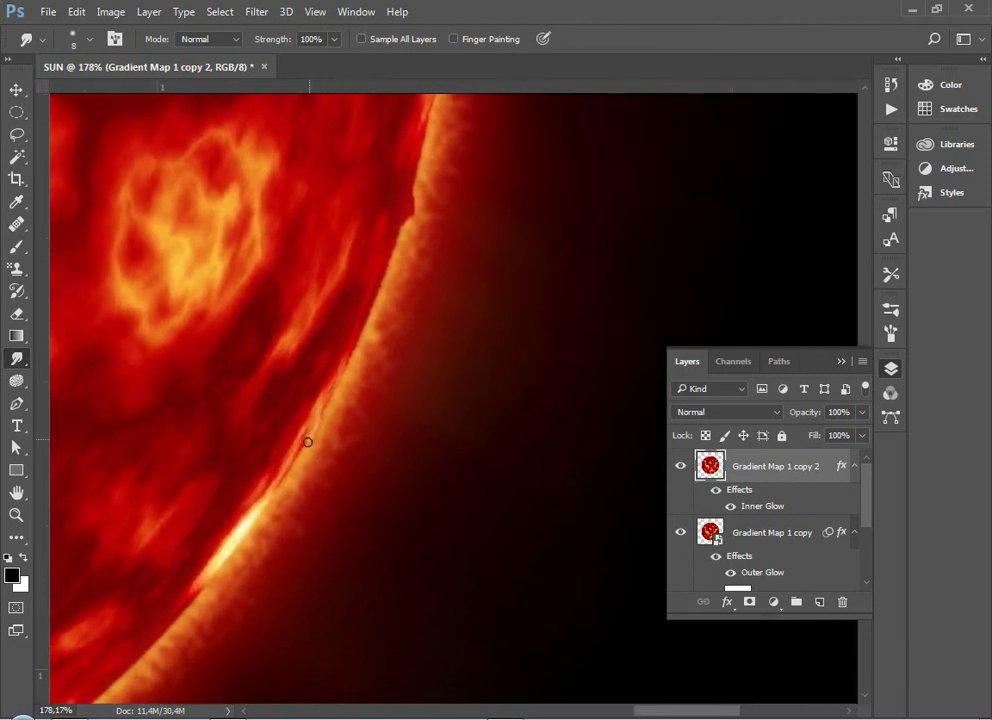
{"action": "mouse_move", "coordinate": [296, 452]}
{"action": "left_mouse_down"}
{"action": "mouse_move", "coordinate": [279, 432]}
{"action": "mouse_move", "coordinate": [323, 323]}
{"action": "mouse_move", "coordinate": [319, 361]}
{"action": "mouse_move", "coordinate": [325, 324]}
{"action": "left_mouse_up"}
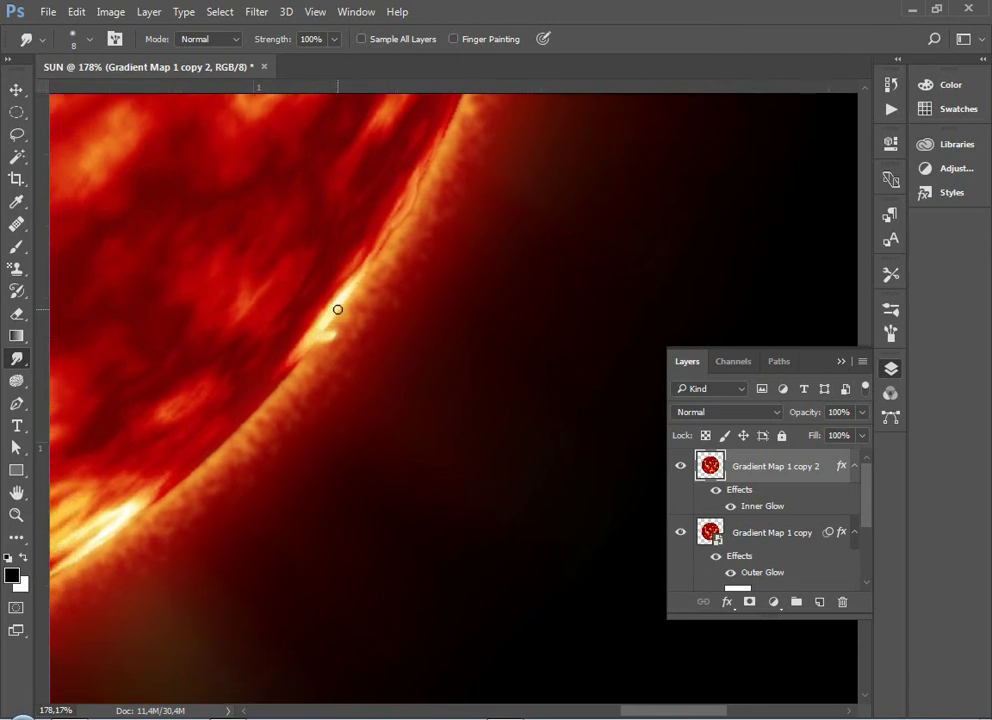
- Smudge the bright streaks on the sun's lower-right rim outward and continue with small flares along the bottom edge
{"action": "mouse_move", "coordinate": [339, 308]}
{"action": "left_mouse_down"}
{"action": "mouse_move", "coordinate": [339, 328]}
{"action": "mouse_move", "coordinate": [343, 294]}
{"action": "mouse_move", "coordinate": [380, 252]}
{"action": "left_mouse_up"}
{"action": "left_click_drag", "start_coordinate": [345, 294], "coordinate": [305, 344]}
{"action": "mouse_move", "coordinate": [218, 376]}
{"action": "left_mouse_down"}
{"action": "mouse_move", "coordinate": [312, 321]}
{"action": "mouse_move", "coordinate": [361, 339]}
{"action": "mouse_move", "coordinate": [337, 368]}
{"action": "mouse_move", "coordinate": [312, 381]}
{"action": "mouse_move", "coordinate": [337, 333]}
{"action": "mouse_move", "coordinate": [427, 261]}
{"action": "mouse_move", "coordinate": [500, 228]}
{"action": "left_mouse_up"}
{"action": "mouse_move", "coordinate": [370, 316]}
{"action": "left_mouse_down"}
{"action": "mouse_move", "coordinate": [333, 332]}
{"action": "mouse_move", "coordinate": [376, 309]}
{"action": "mouse_move", "coordinate": [340, 339]}
{"action": "mouse_move", "coordinate": [441, 302]}
{"action": "mouse_move", "coordinate": [472, 399]}
{"action": "left_mouse_up"}
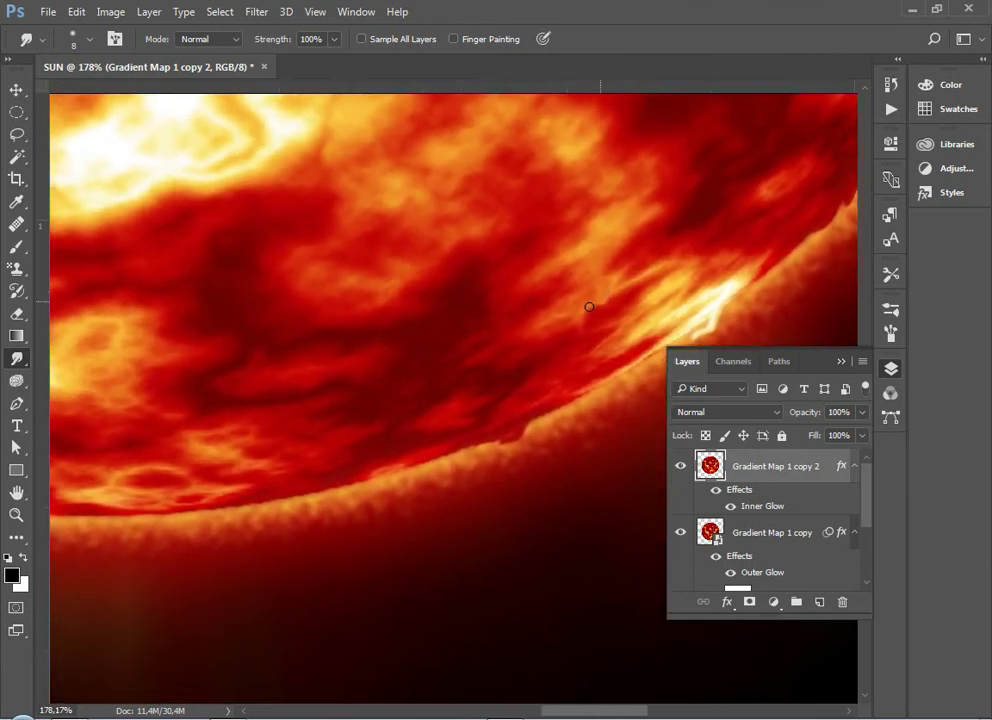
{"action": "left_click_drag", "start_coordinate": [412, 385], "coordinate": [563, 318]}
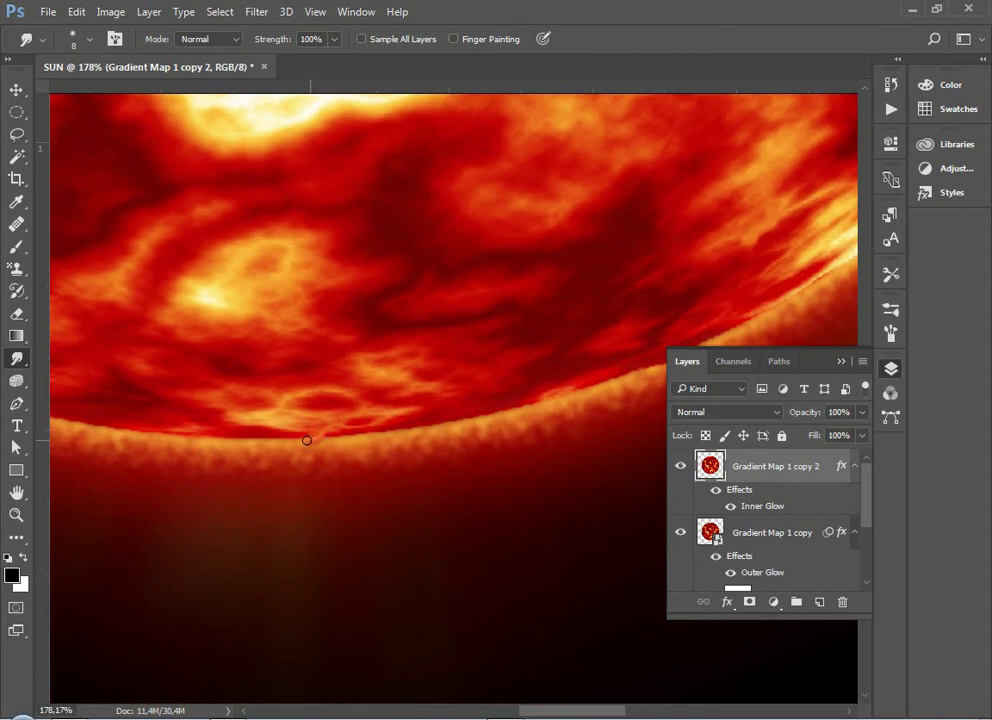
{"action": "mouse_move", "coordinate": [307, 440]}
{"action": "left_mouse_down"}
{"action": "mouse_move", "coordinate": [257, 426]}
{"action": "mouse_move", "coordinate": [695, 580]}
{"action": "left_mouse_up"}
{"action": "mouse_move", "coordinate": [406, 467]}
{"action": "left_mouse_down"}
{"action": "mouse_move", "coordinate": [472, 476]}
{"action": "mouse_move", "coordinate": [528, 507]}
{"action": "left_mouse_up"}
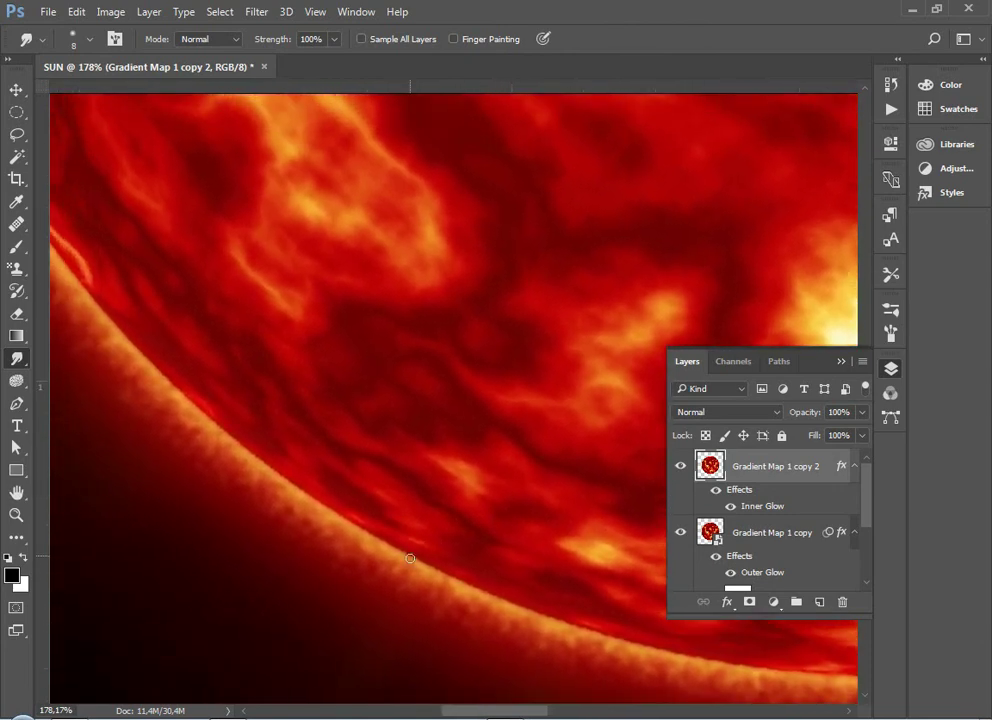
- Smudge small looping flares across the rim along the sun's lower-left edge
{"action": "mouse_move", "coordinate": [421, 557]}
{"action": "left_mouse_down"}
{"action": "mouse_move", "coordinate": [391, 543]}
{"action": "mouse_move", "coordinate": [350, 529]}
{"action": "mouse_move", "coordinate": [349, 515]}
{"action": "mouse_move", "coordinate": [450, 549]}
{"action": "left_mouse_up"}
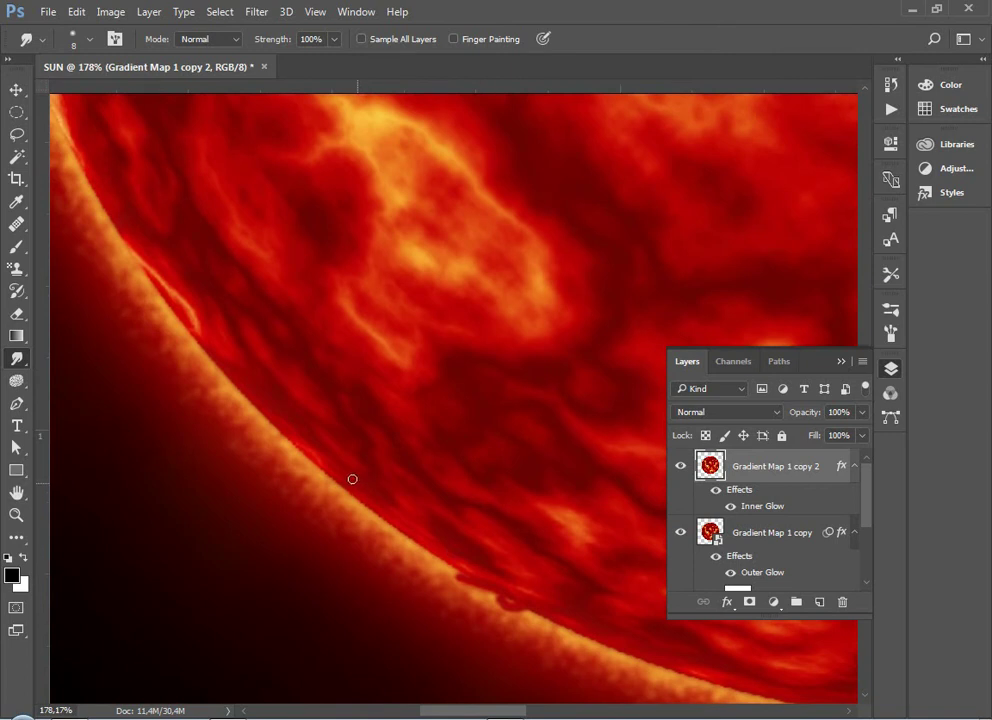
{"action": "mouse_move", "coordinate": [348, 456]}
{"action": "left_mouse_down"}
{"action": "mouse_move", "coordinate": [387, 525]}
{"action": "mouse_move", "coordinate": [441, 503]}
{"action": "left_mouse_up"}
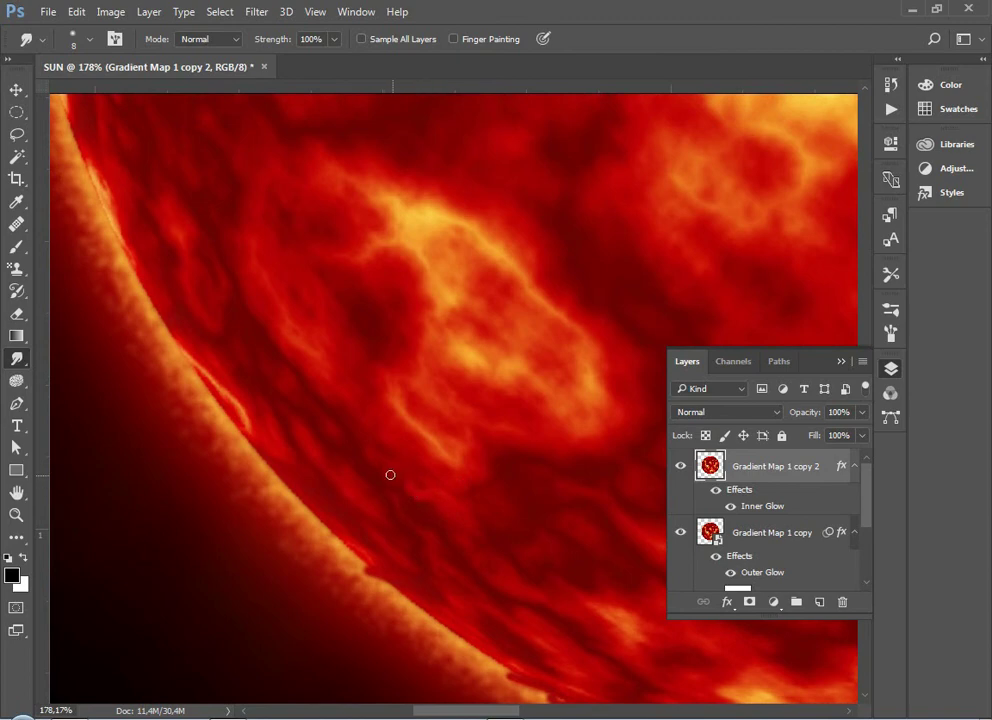
{"action": "mouse_move", "coordinate": [390, 475]}
{"action": "left_mouse_down"}
{"action": "mouse_move", "coordinate": [496, 549]}
{"action": "mouse_move", "coordinate": [506, 581]}
{"action": "mouse_move", "coordinate": [476, 561]}
{"action": "mouse_move", "coordinate": [478, 545]}
{"action": "mouse_move", "coordinate": [445, 539]}
{"action": "mouse_move", "coordinate": [443, 512]}
{"action": "mouse_move", "coordinate": [485, 508]}
{"action": "mouse_move", "coordinate": [552, 567]}
{"action": "left_mouse_up"}
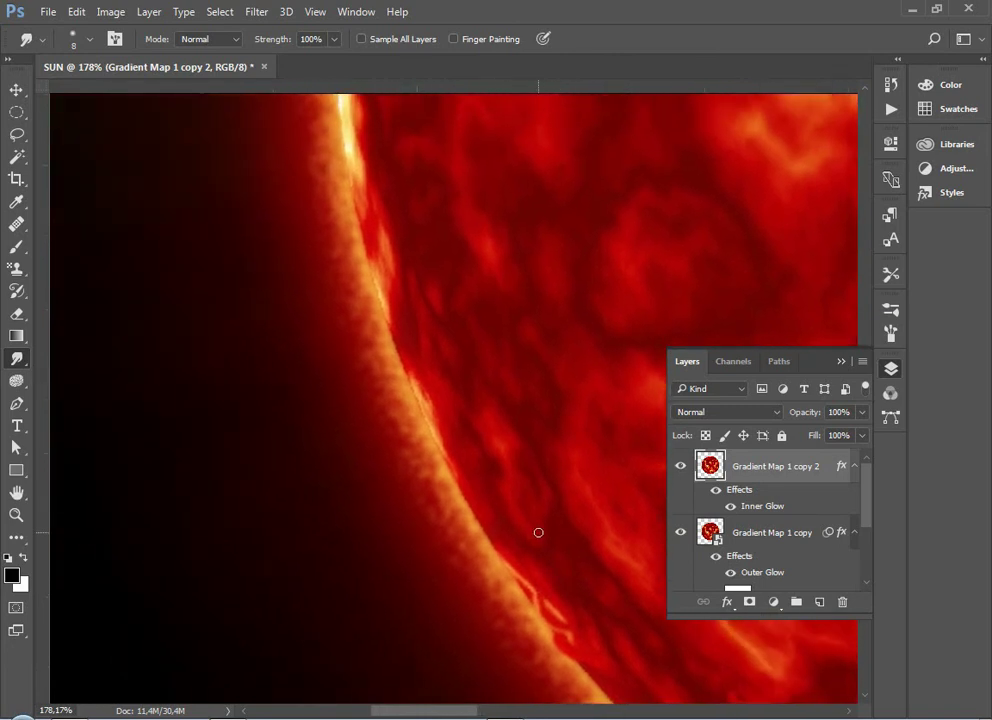
{"action": "left_click_drag", "start_coordinate": [511, 487], "coordinate": [578, 531]}
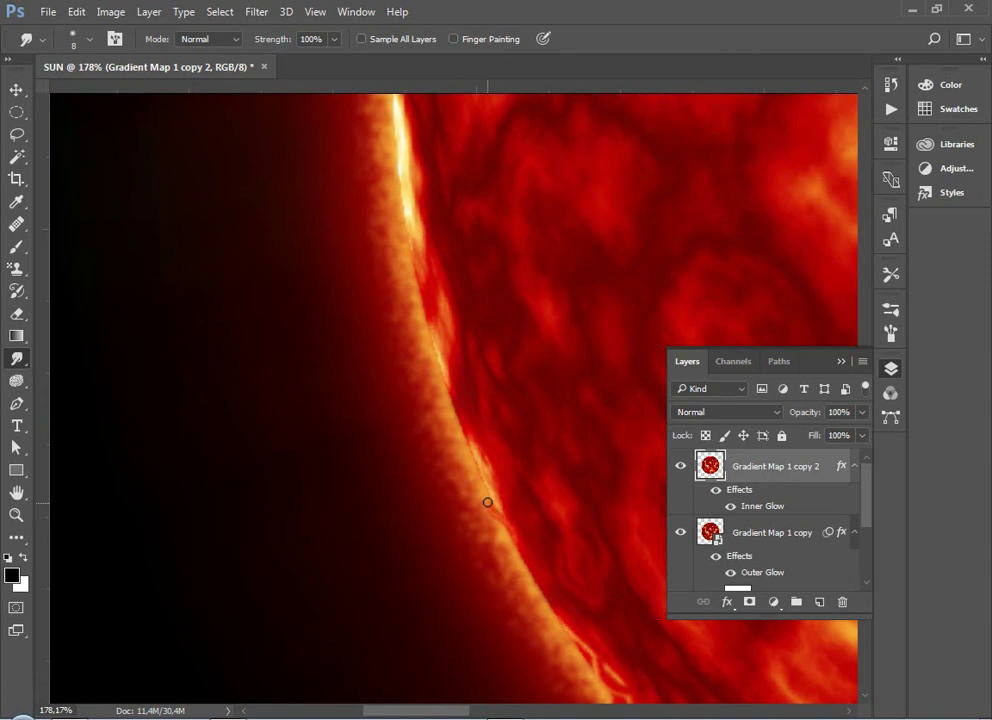
{"action": "left_click_drag", "start_coordinate": [507, 485], "coordinate": [536, 520]}
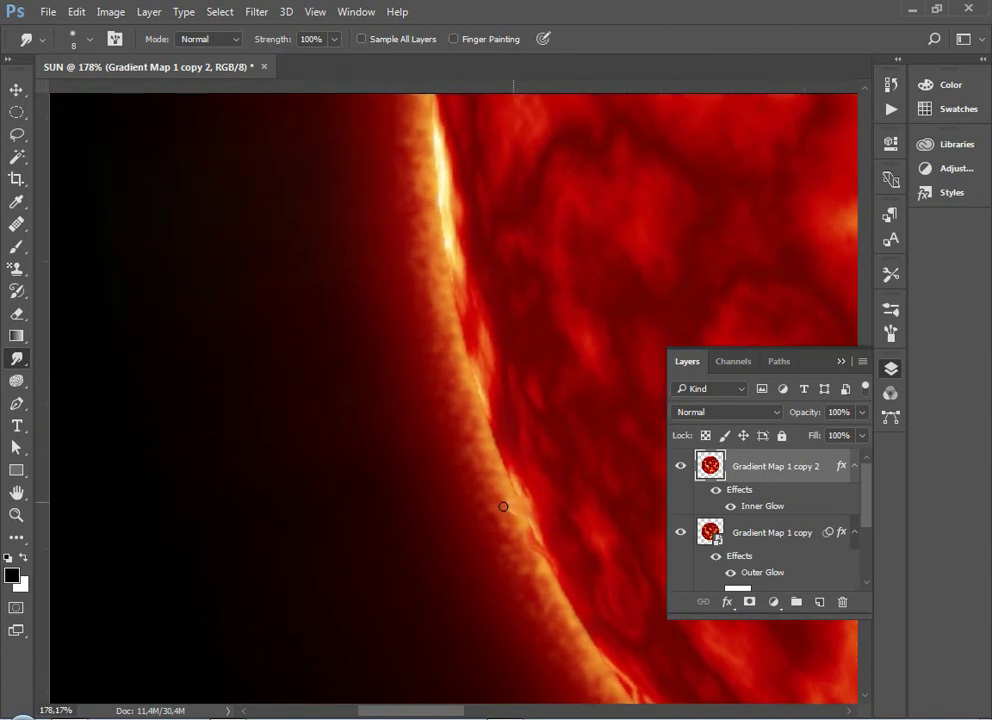
{"action": "left_click_drag", "start_coordinate": [513, 507], "coordinate": [520, 515]}
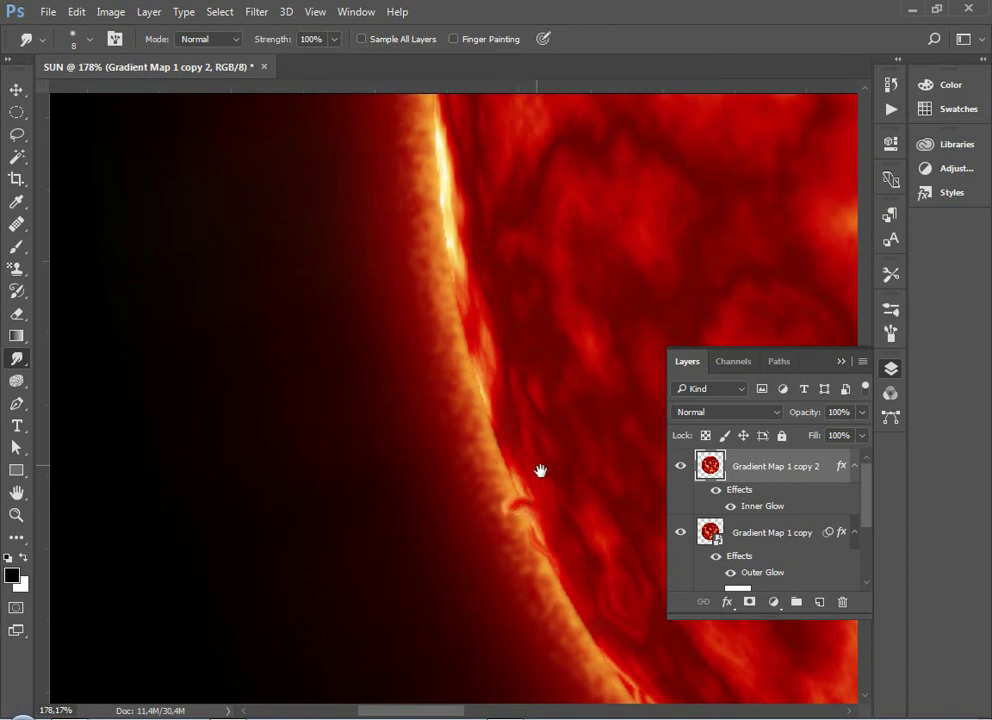
- Smudge curved flares out of the bright streak on the sun's left edge and smear the orange streak just inside the rim
{"action": "left_click_drag", "start_coordinate": [538, 469], "coordinate": [580, 582]}
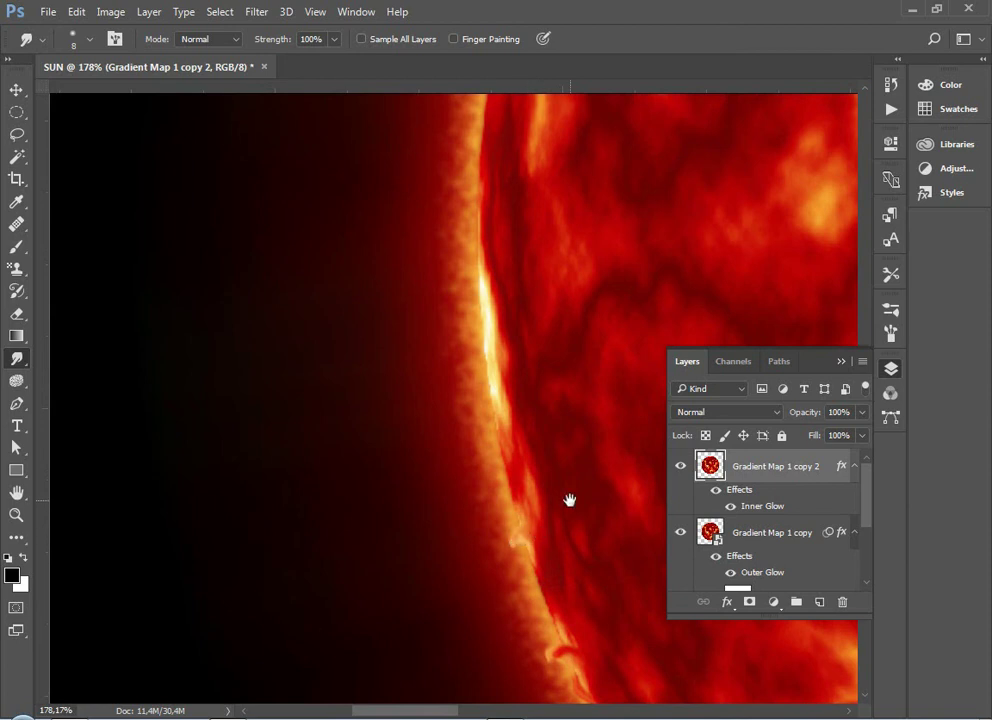
{"action": "left_click_drag", "start_coordinate": [569, 500], "coordinate": [592, 619]}
{"action": "mouse_move", "coordinate": [505, 416]}
{"action": "left_mouse_down"}
{"action": "mouse_move", "coordinate": [490, 454]}
{"action": "mouse_move", "coordinate": [516, 497]}
{"action": "mouse_move", "coordinate": [499, 463]}
{"action": "left_mouse_up"}
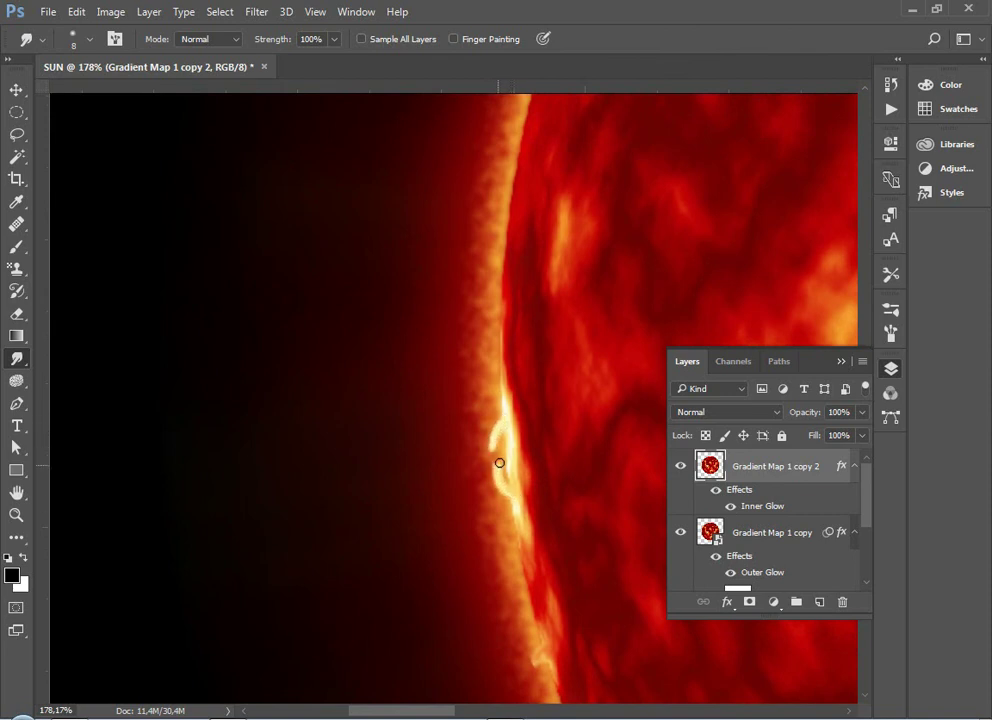
{"action": "mouse_move", "coordinate": [591, 432]}
{"action": "left_mouse_down"}
{"action": "mouse_move", "coordinate": [494, 560]}
{"action": "mouse_move", "coordinate": [500, 545]}
{"action": "mouse_move", "coordinate": [418, 538]}
{"action": "left_mouse_up"}
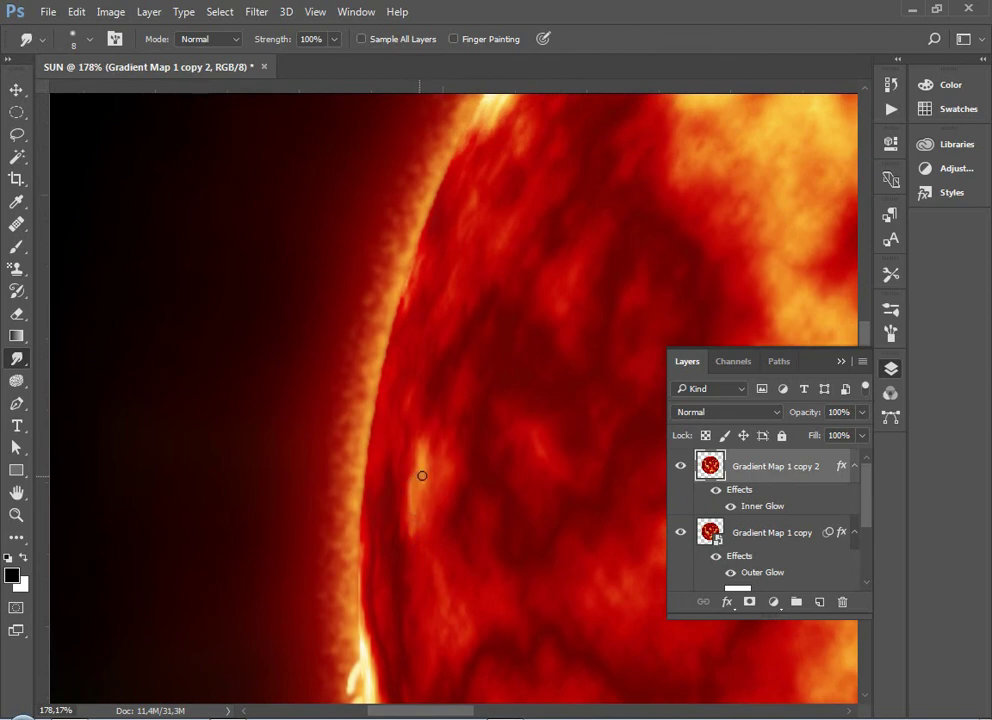
{"action": "mouse_move", "coordinate": [421, 474]}
{"action": "left_mouse_down"}
{"action": "mouse_move", "coordinate": [412, 471]}
{"action": "mouse_move", "coordinate": [400, 492]}
{"action": "left_mouse_up"}
- Smudge small curled flares along the upper side of the large yellow patch on the sun's upper surface
{"action": "scroll", "coordinate": [499, 495], "scroll_direction": "down", "scroll_amount": 5}
{"action": "left_click_drag", "start_coordinate": [550, 490], "coordinate": [393, 520]}
{"action": "scroll", "coordinate": [454, 503], "scroll_direction": "down", "scroll_amount": 7}
{"action": "left_click_drag", "start_coordinate": [571, 568], "coordinate": [434, 454]}
{"action": "scroll", "coordinate": [518, 206], "scroll_direction": "up", "scroll_amount": 8}
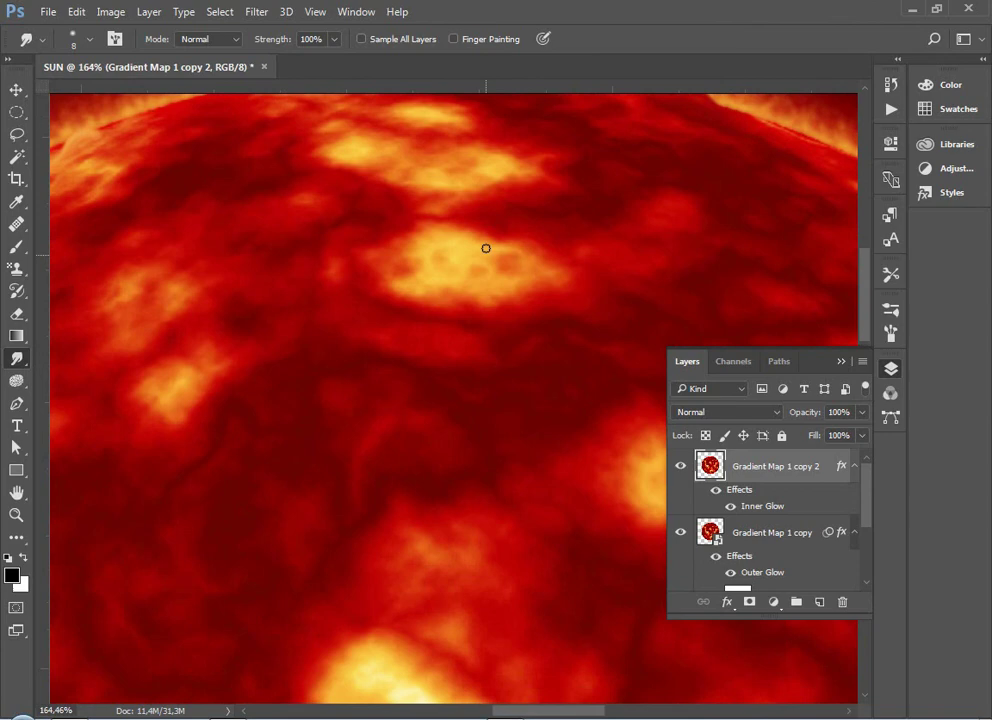
{"action": "mouse_move", "coordinate": [486, 248]}
{"action": "left_mouse_down"}
{"action": "mouse_move", "coordinate": [505, 228]}
{"action": "mouse_move", "coordinate": [510, 240]}
{"action": "left_mouse_up"}
{"action": "mouse_move", "coordinate": [478, 245]}
{"action": "left_mouse_down"}
{"action": "mouse_move", "coordinate": [441, 224]}
{"action": "mouse_move", "coordinate": [517, 250]}
{"action": "left_mouse_up"}
{"action": "scroll", "coordinate": [516, 292], "scroll_direction": "down", "scroll_amount": 4}
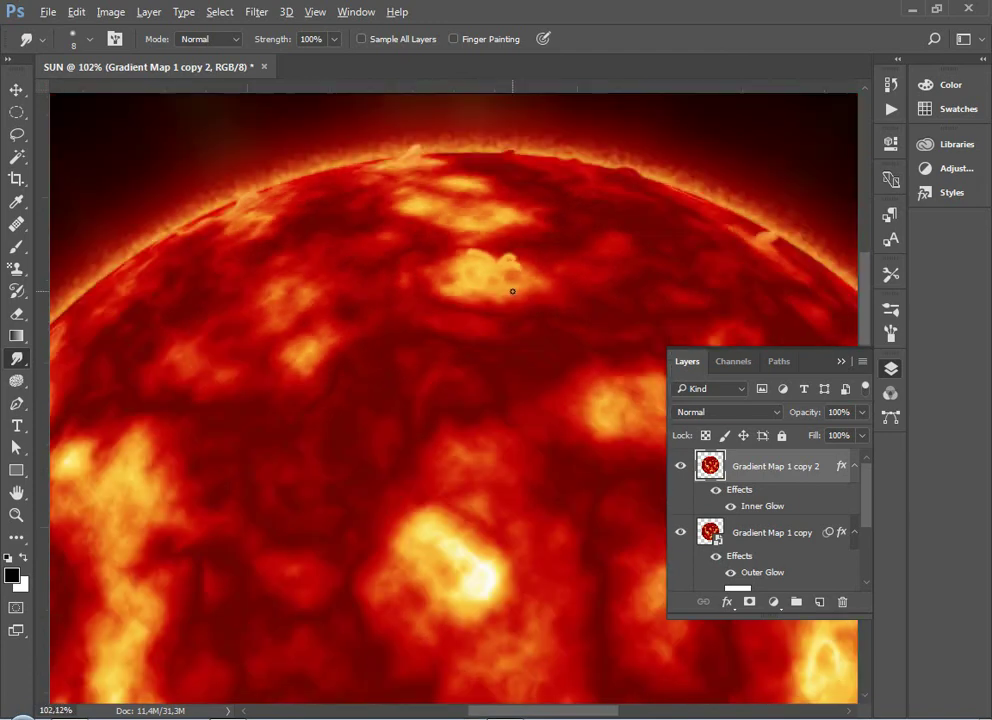
- Collapse the layer list and, with the Move tool active, fit the whole sun canvas in the window
{"action": "scroll", "coordinate": [520, 323], "scroll_direction": "down", "scroll_amount": 3}
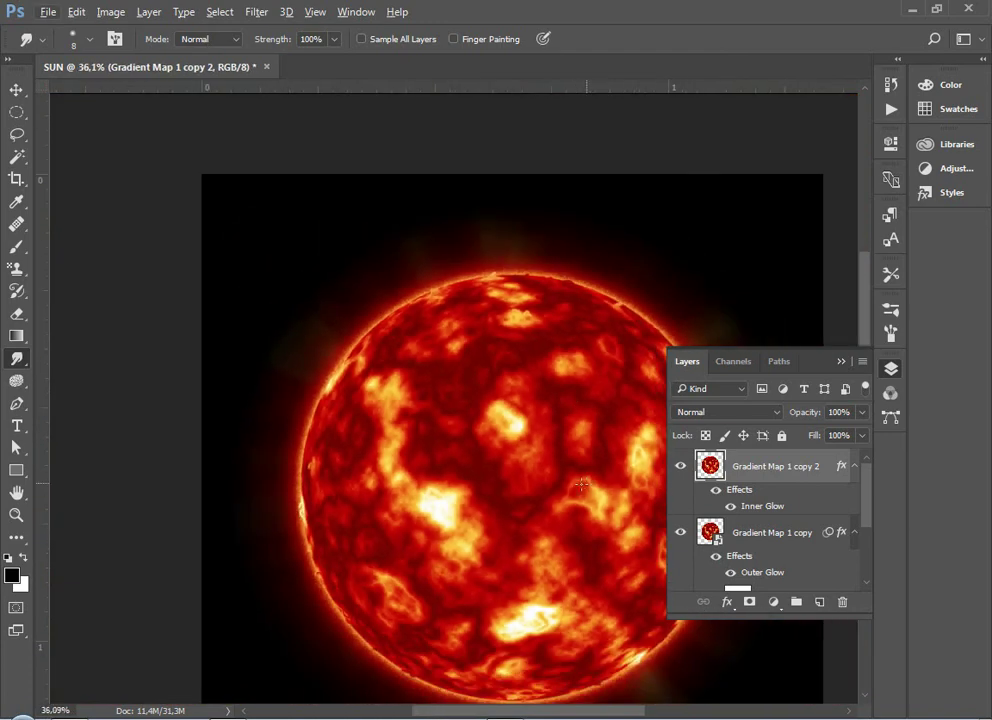
{"action": "left_click_drag", "start_coordinate": [425, 416], "coordinate": [499, 375]}
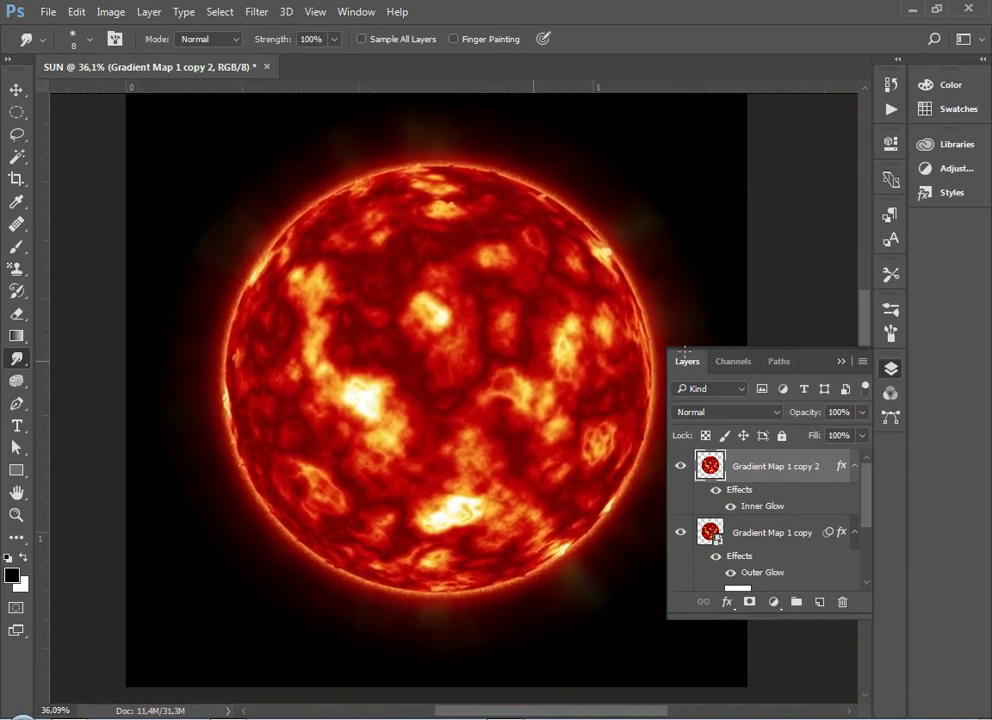
{"action": "left_click", "coordinate": [841, 363]}
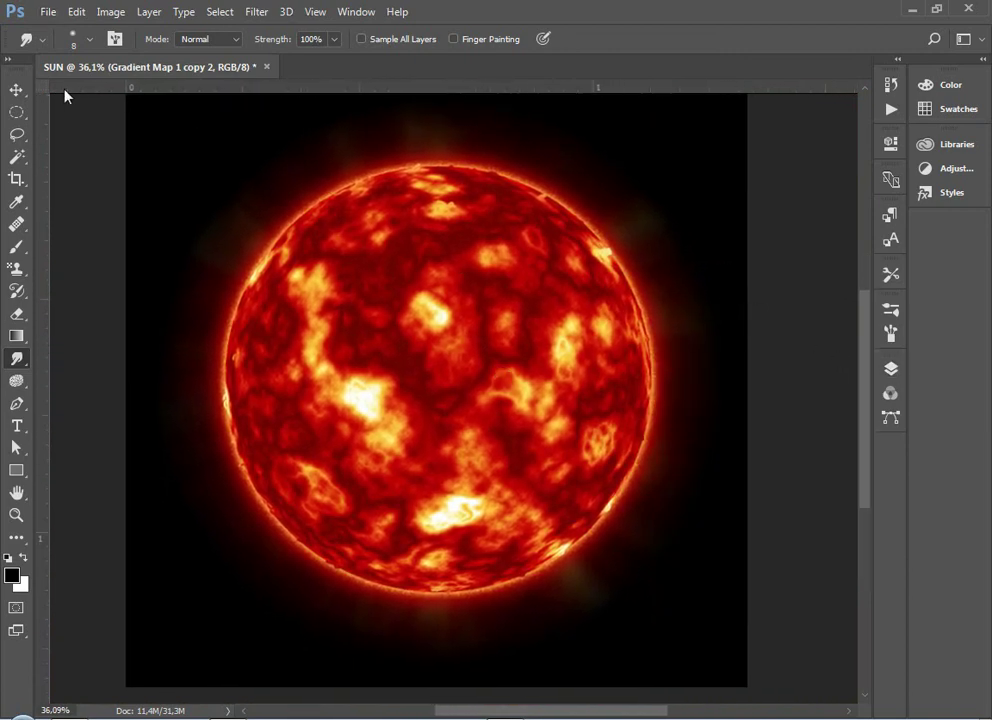
{"action": "left_click", "coordinate": [16, 89]}
{"action": "key", "text": "ctrl+shift+e"}
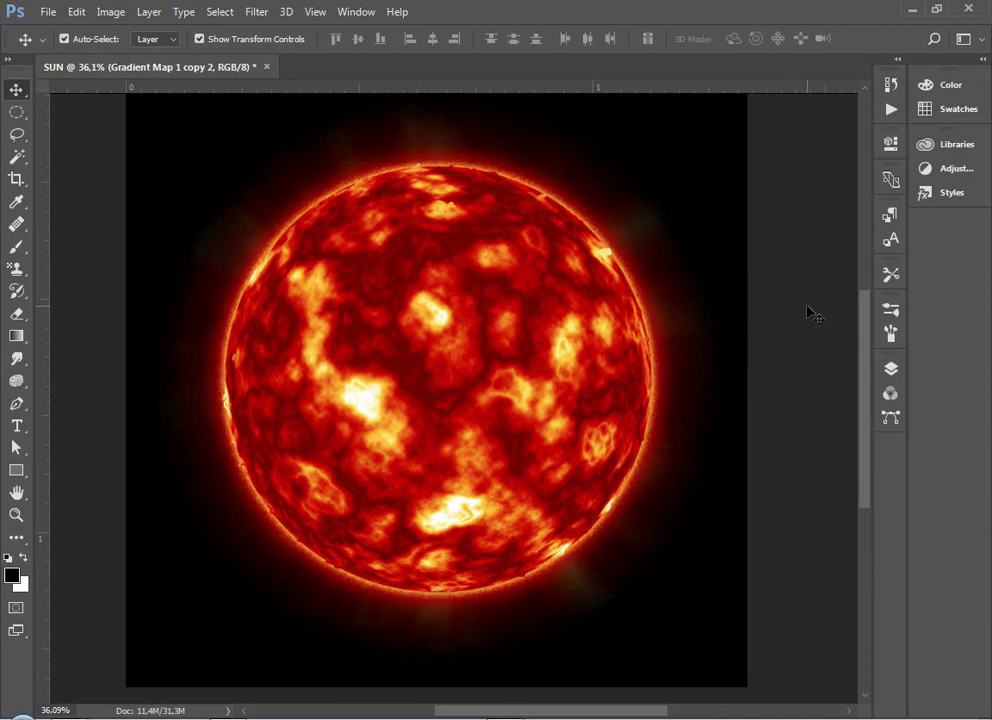
{"action": "key", "text": "ctrl+0"}
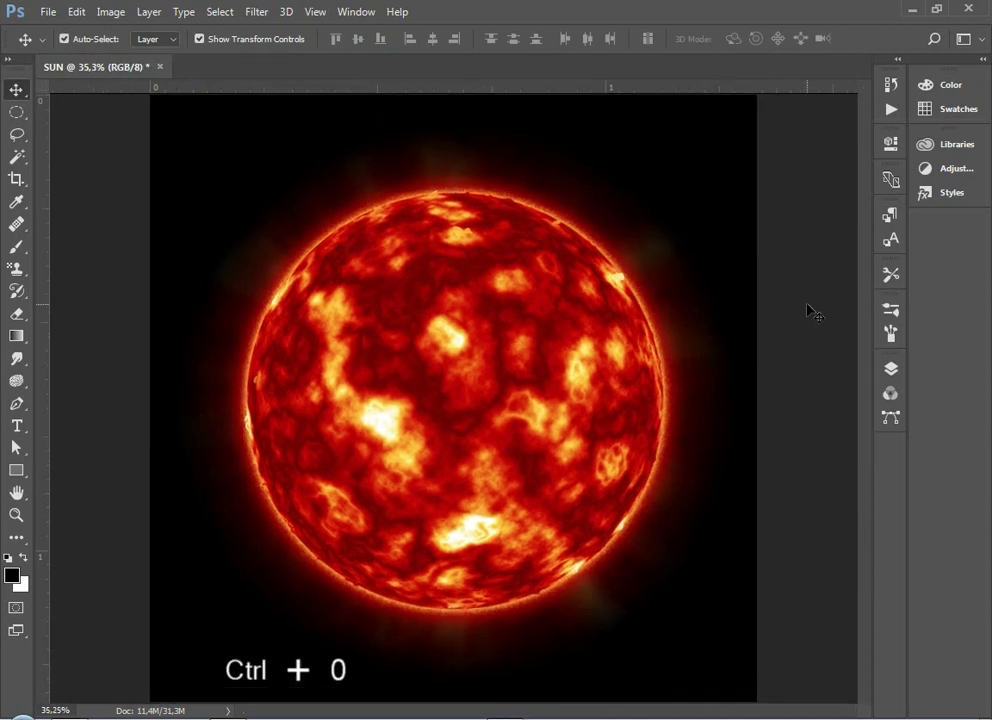